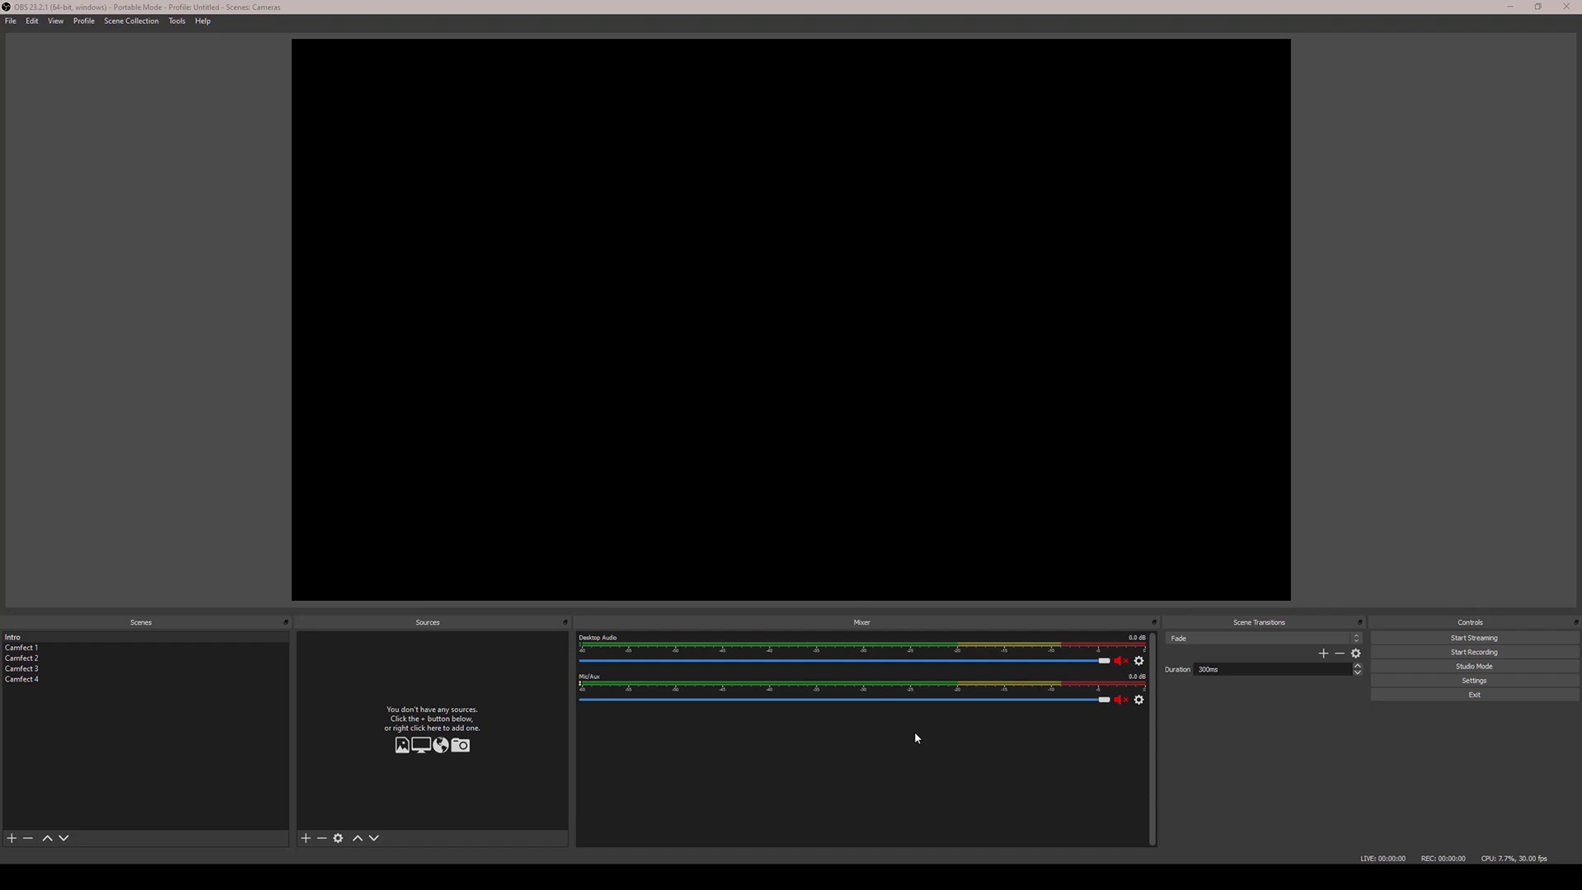
- Bring up the Tools menu so the VirtualCam entry is visible
{"action": "left_click", "coordinate": [178, 22]}
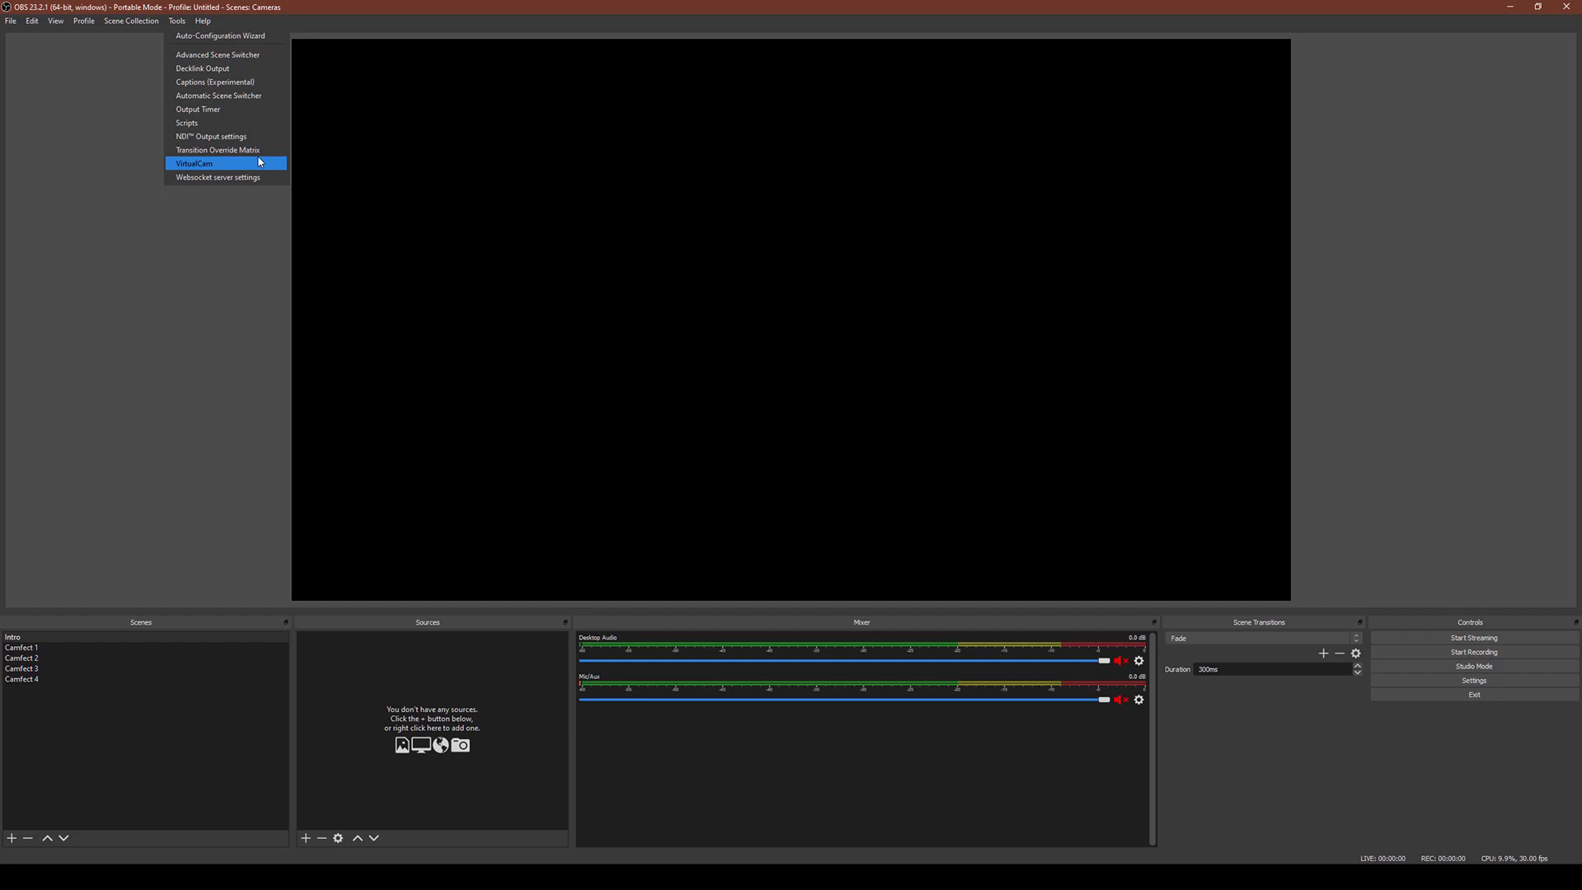
- Add a Display Capture source to Intro, cancel its properties, then delete it again
{"action": "left_click", "coordinate": [388, 683]}
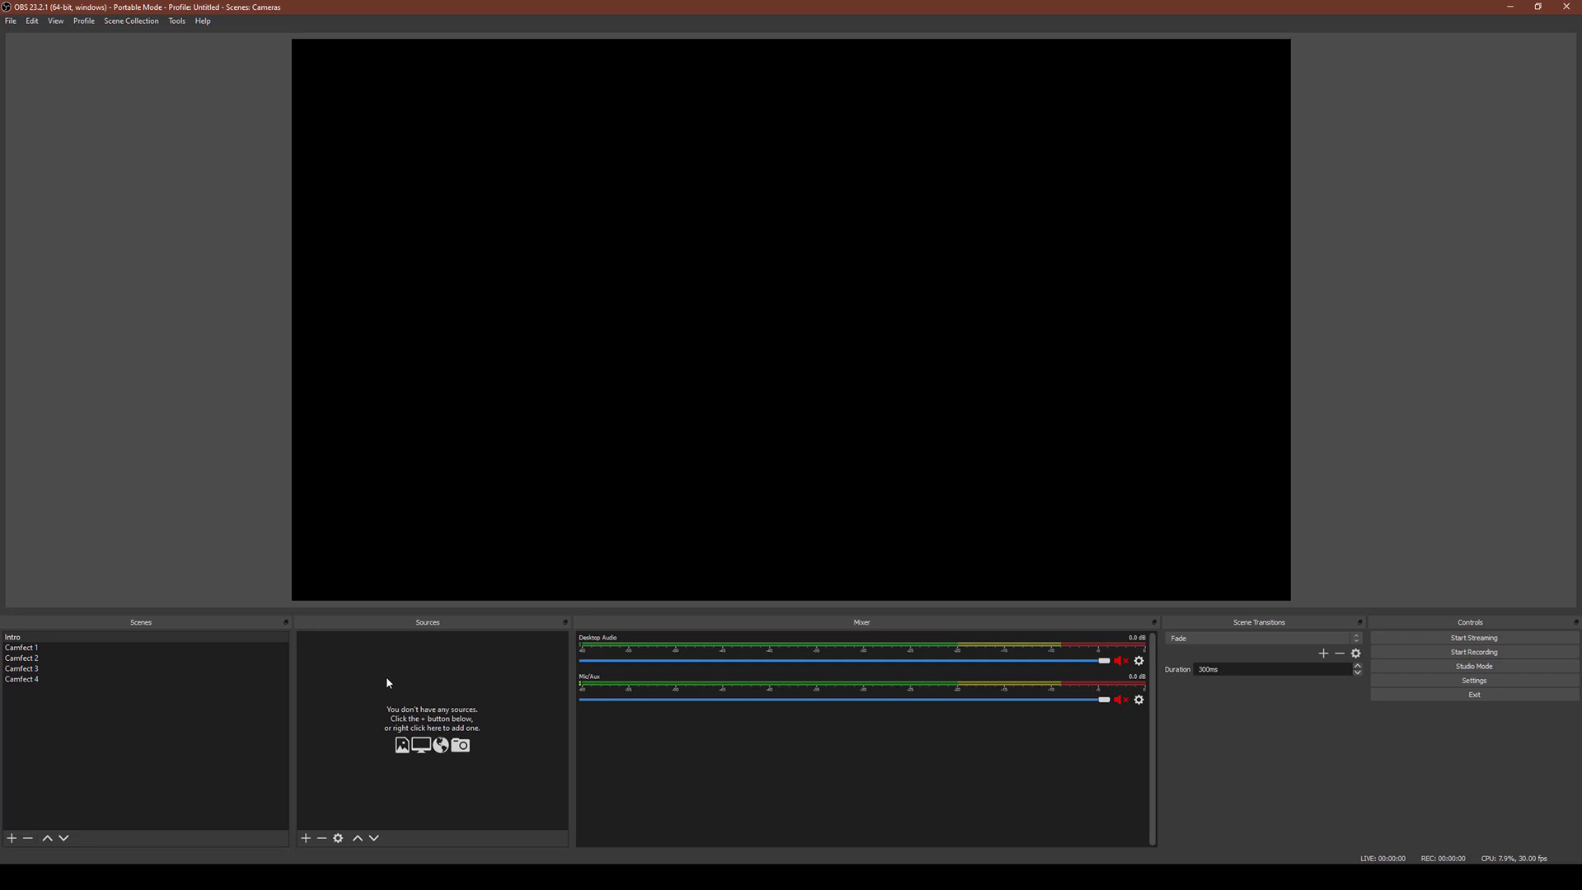
{"action": "left_click", "coordinate": [307, 839]}
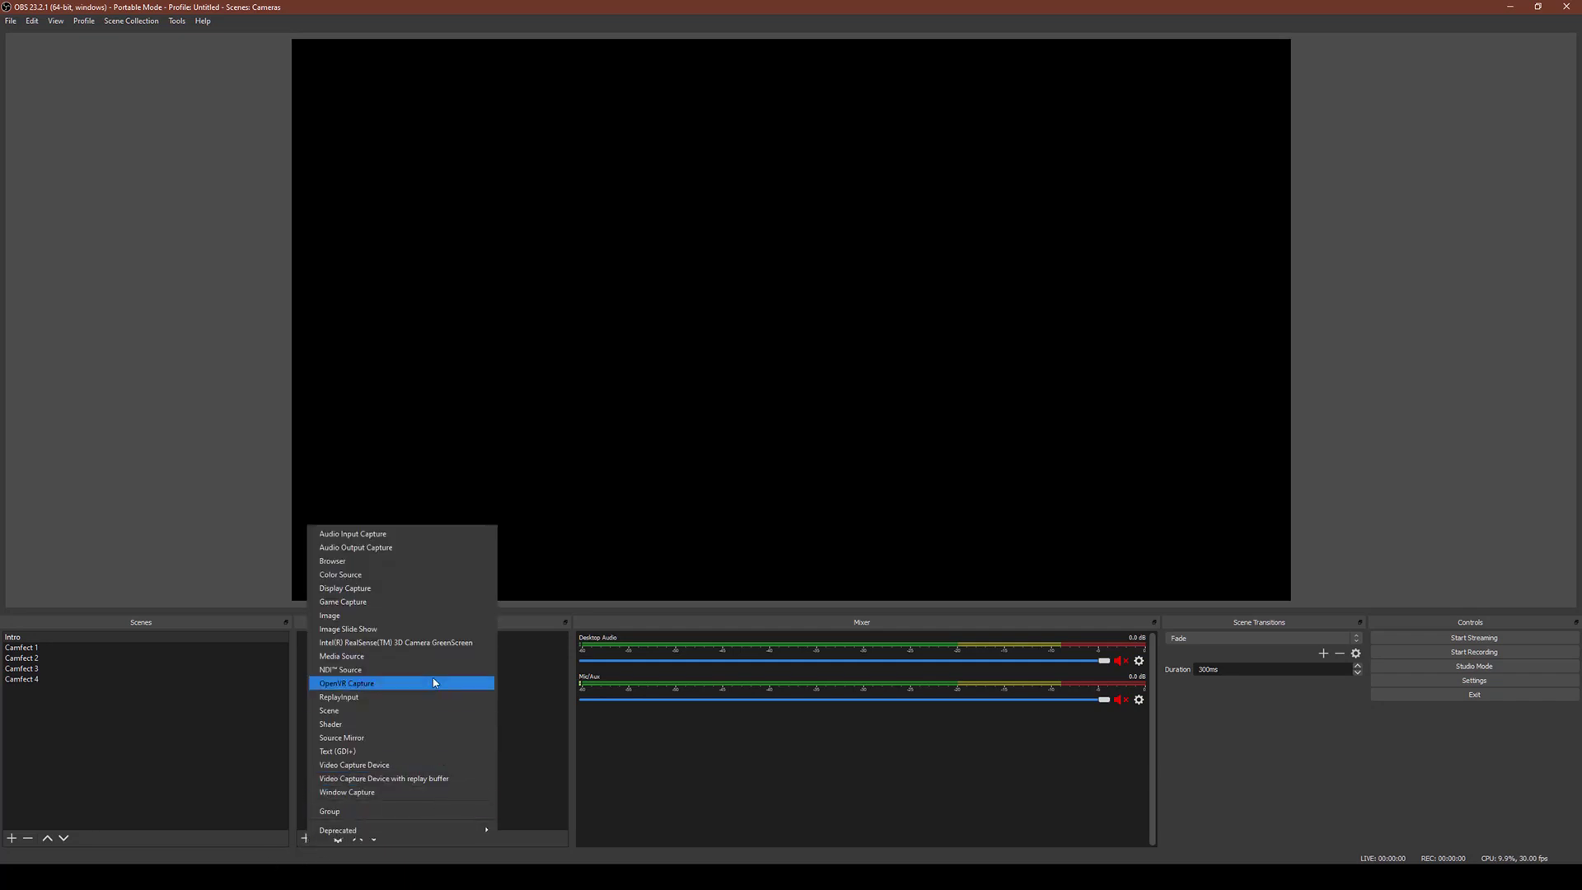
{"action": "left_click", "coordinate": [394, 588]}
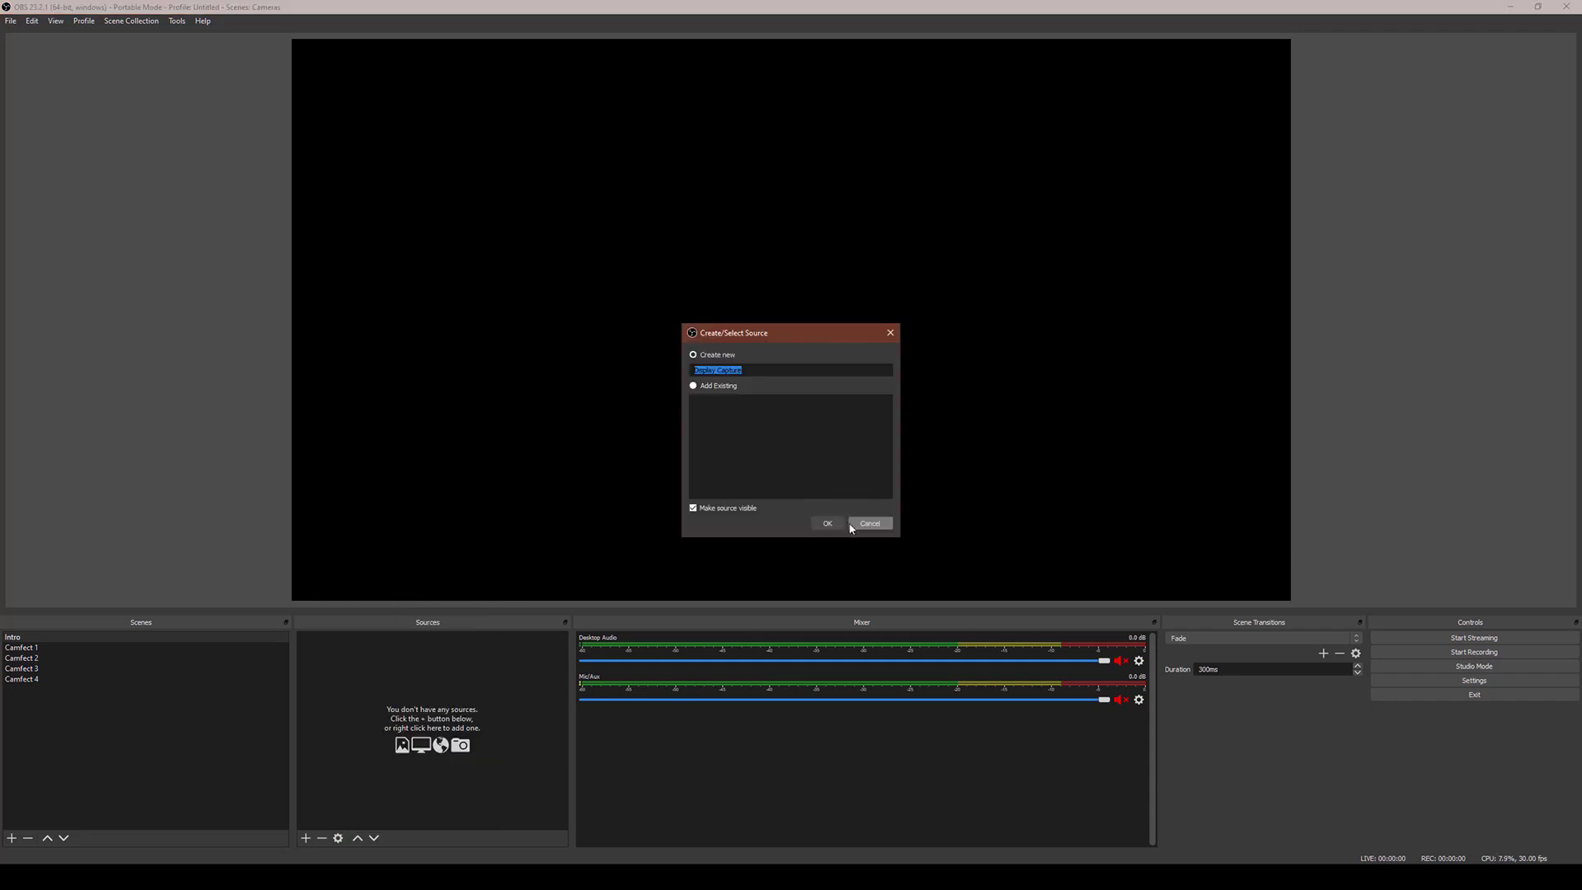
{"action": "left_click", "coordinate": [828, 524]}
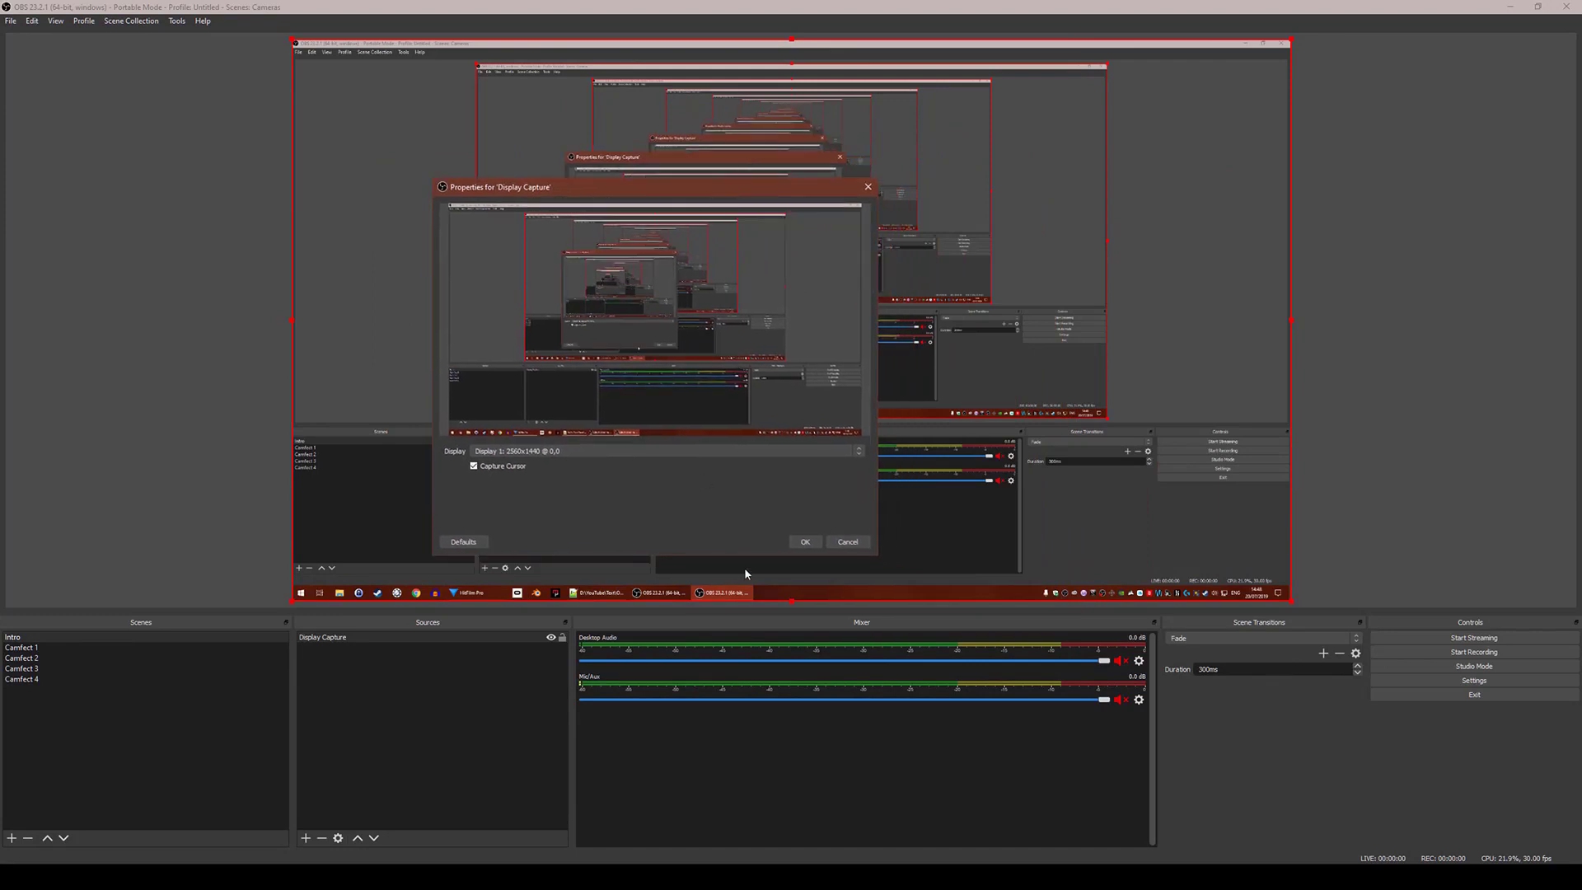
{"action": "left_click", "coordinate": [849, 542]}
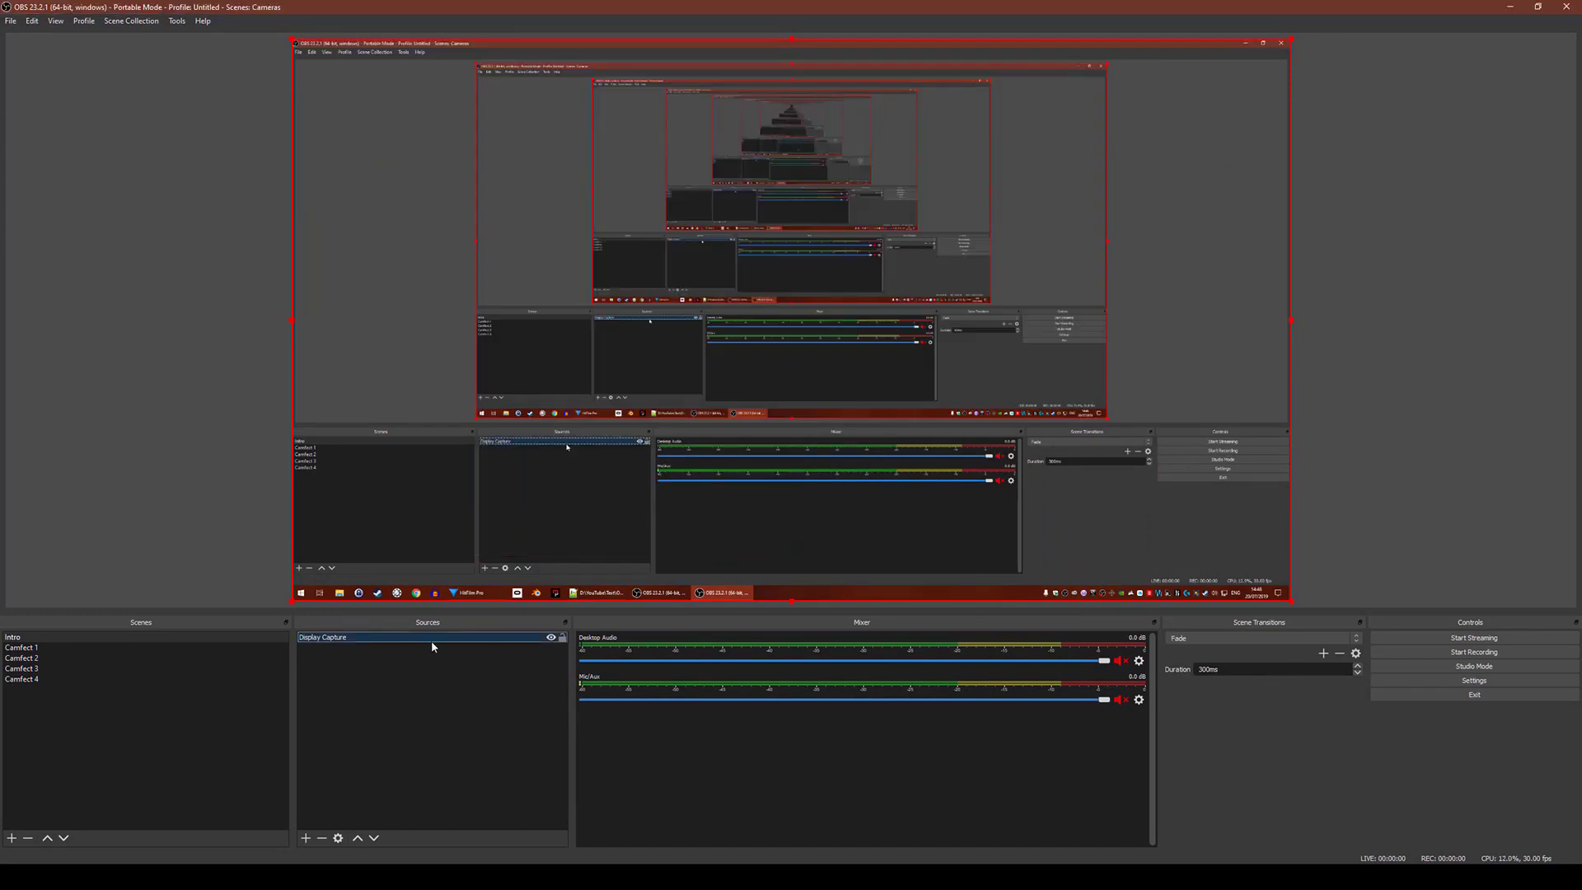
{"action": "left_click", "coordinate": [323, 841]}
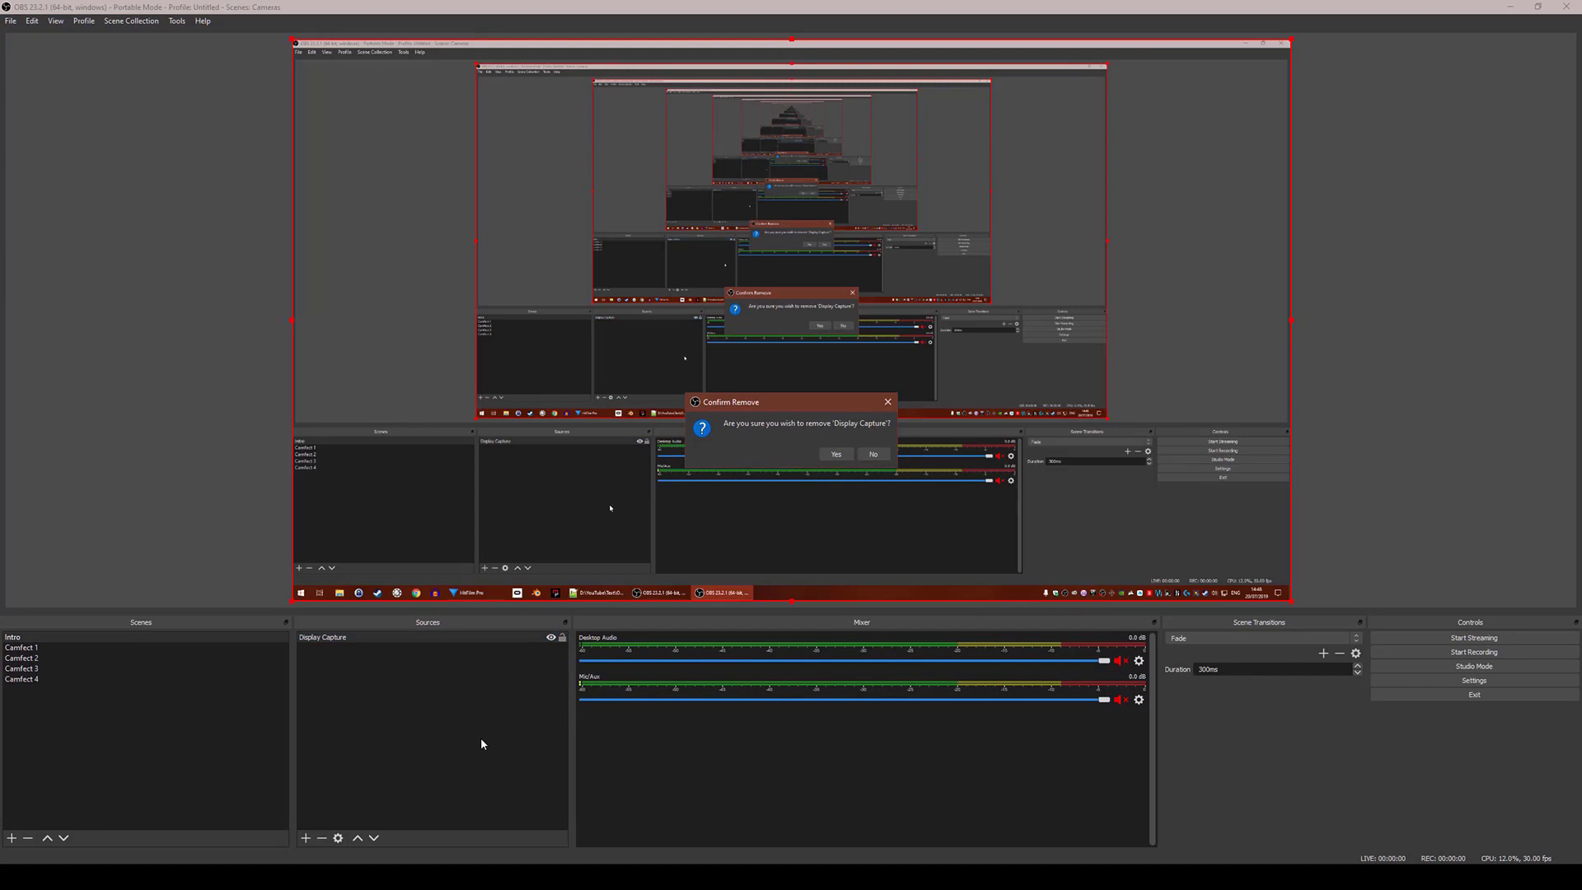
{"action": "left_click", "coordinate": [835, 454]}
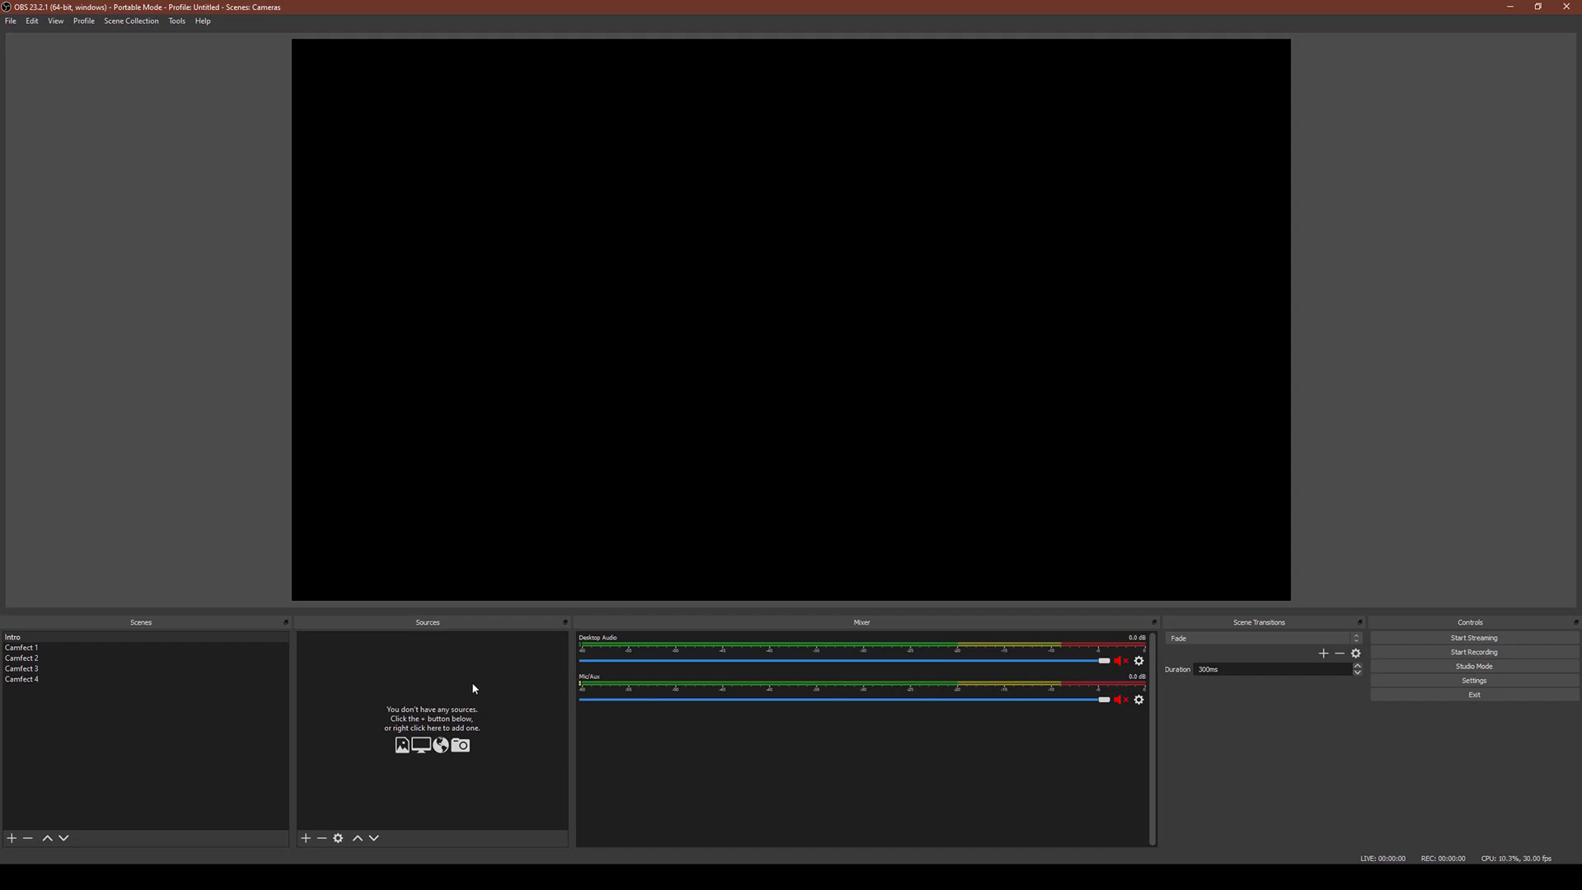
{"action": "left_click", "coordinate": [307, 842]}
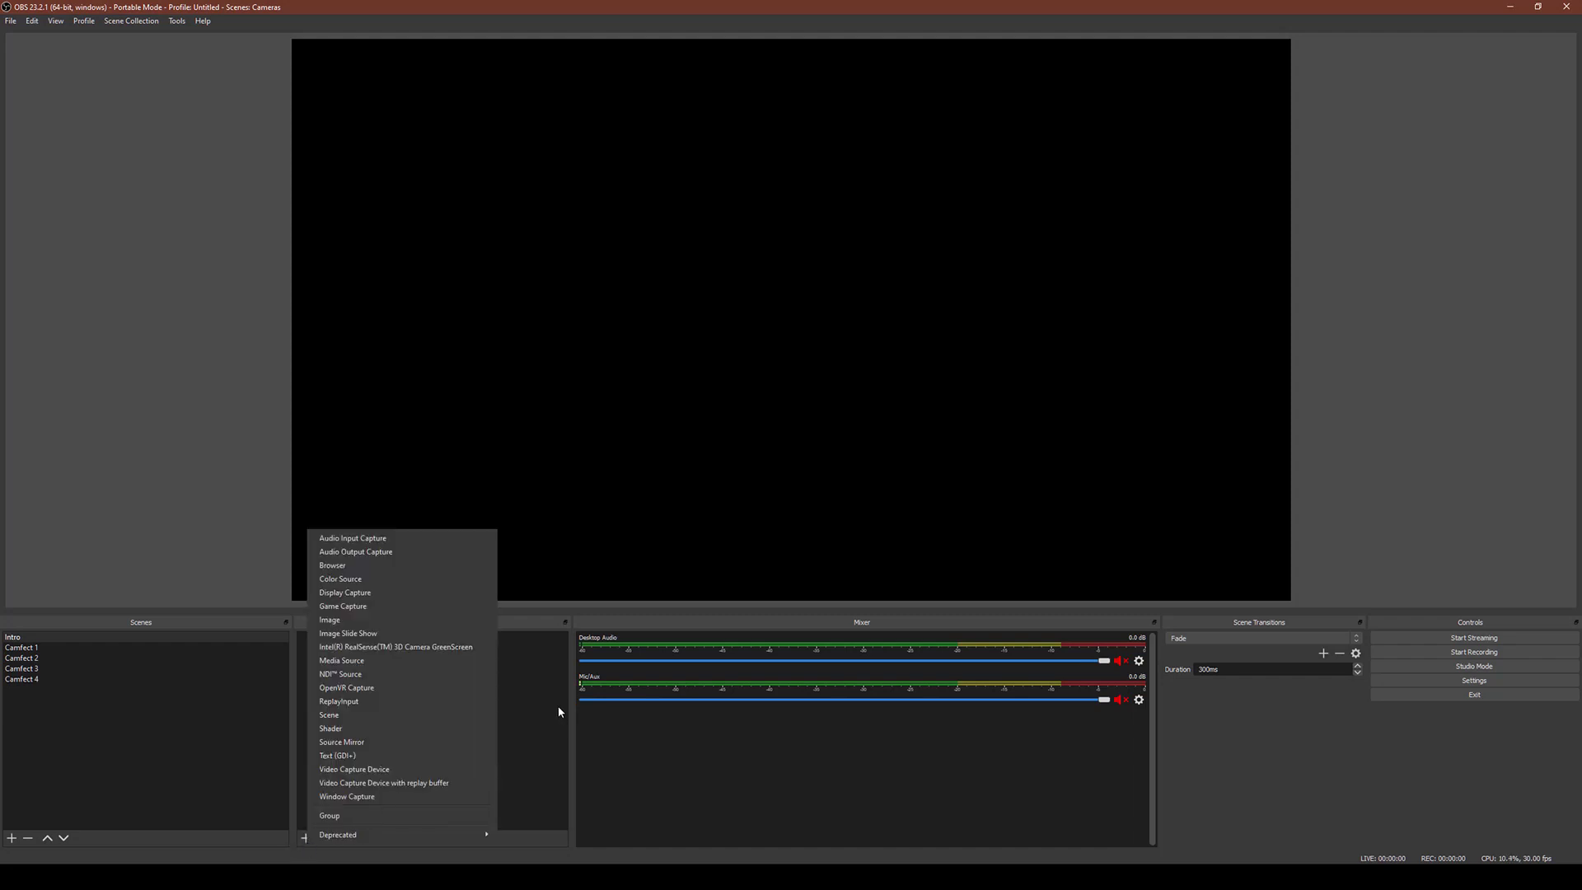
{"action": "left_click", "coordinate": [389, 655]}
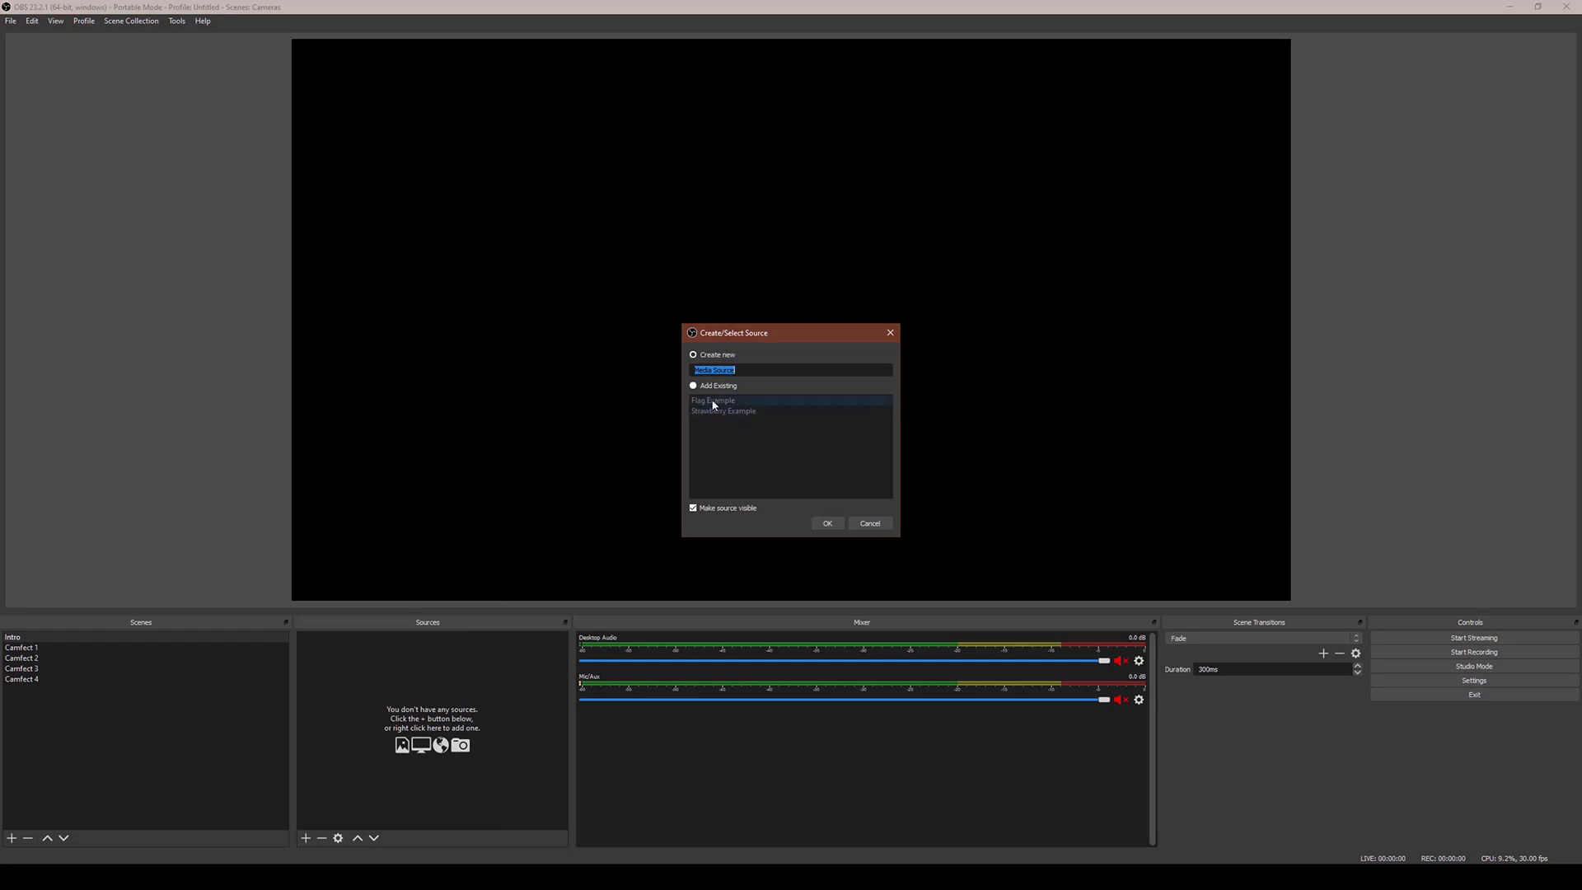
{"action": "left_click", "coordinate": [877, 526]}
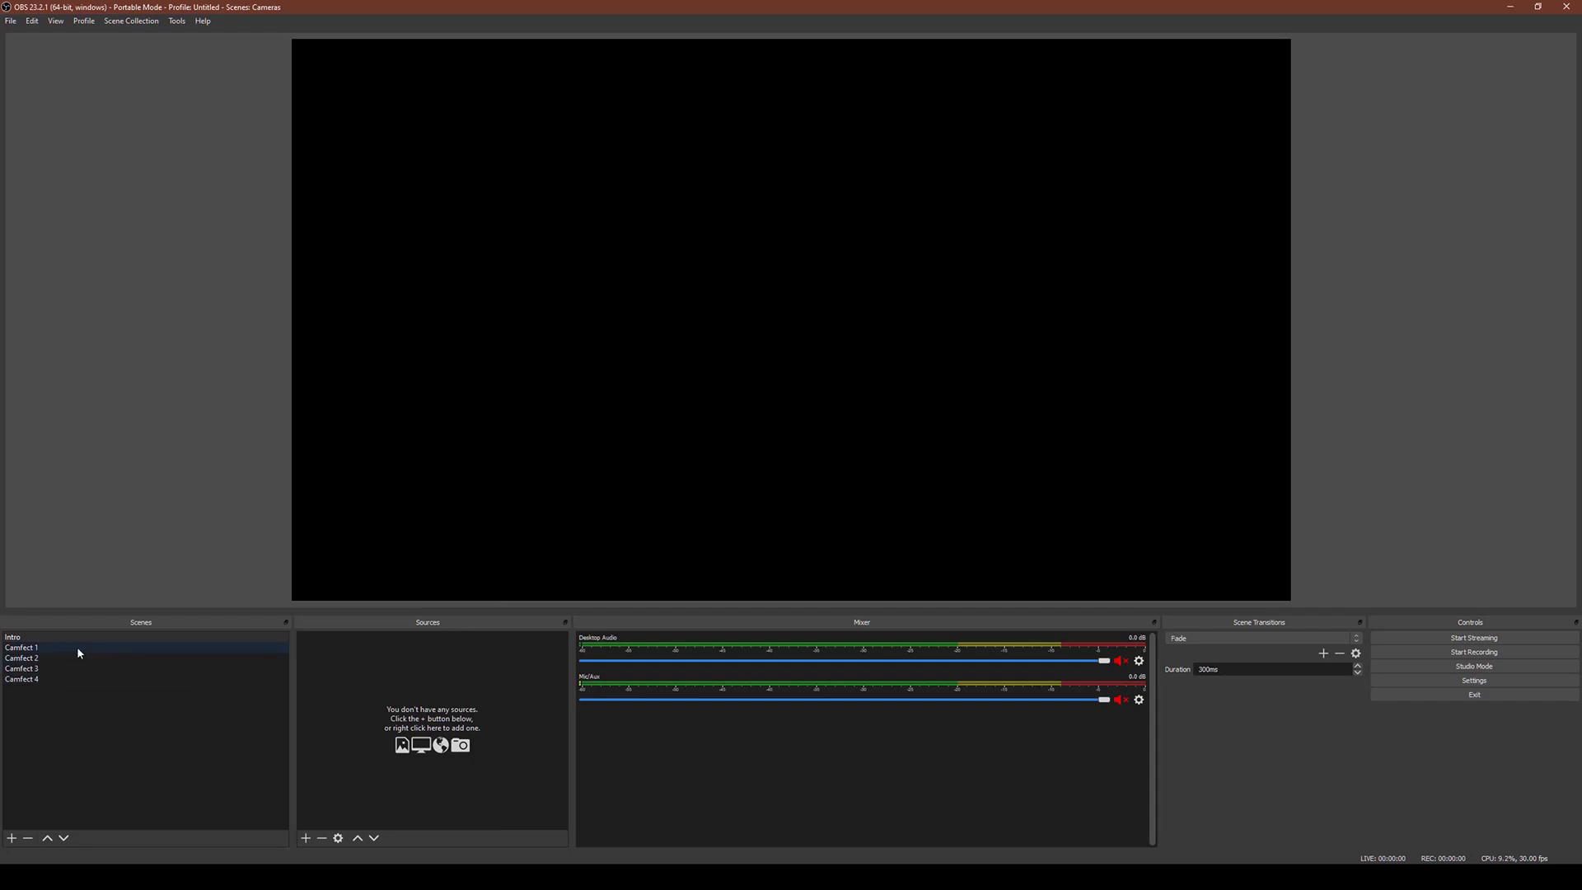
- Restart the VirtualCam output with Stop then Start, and close its settings window
{"action": "left_click", "coordinate": [177, 21]}
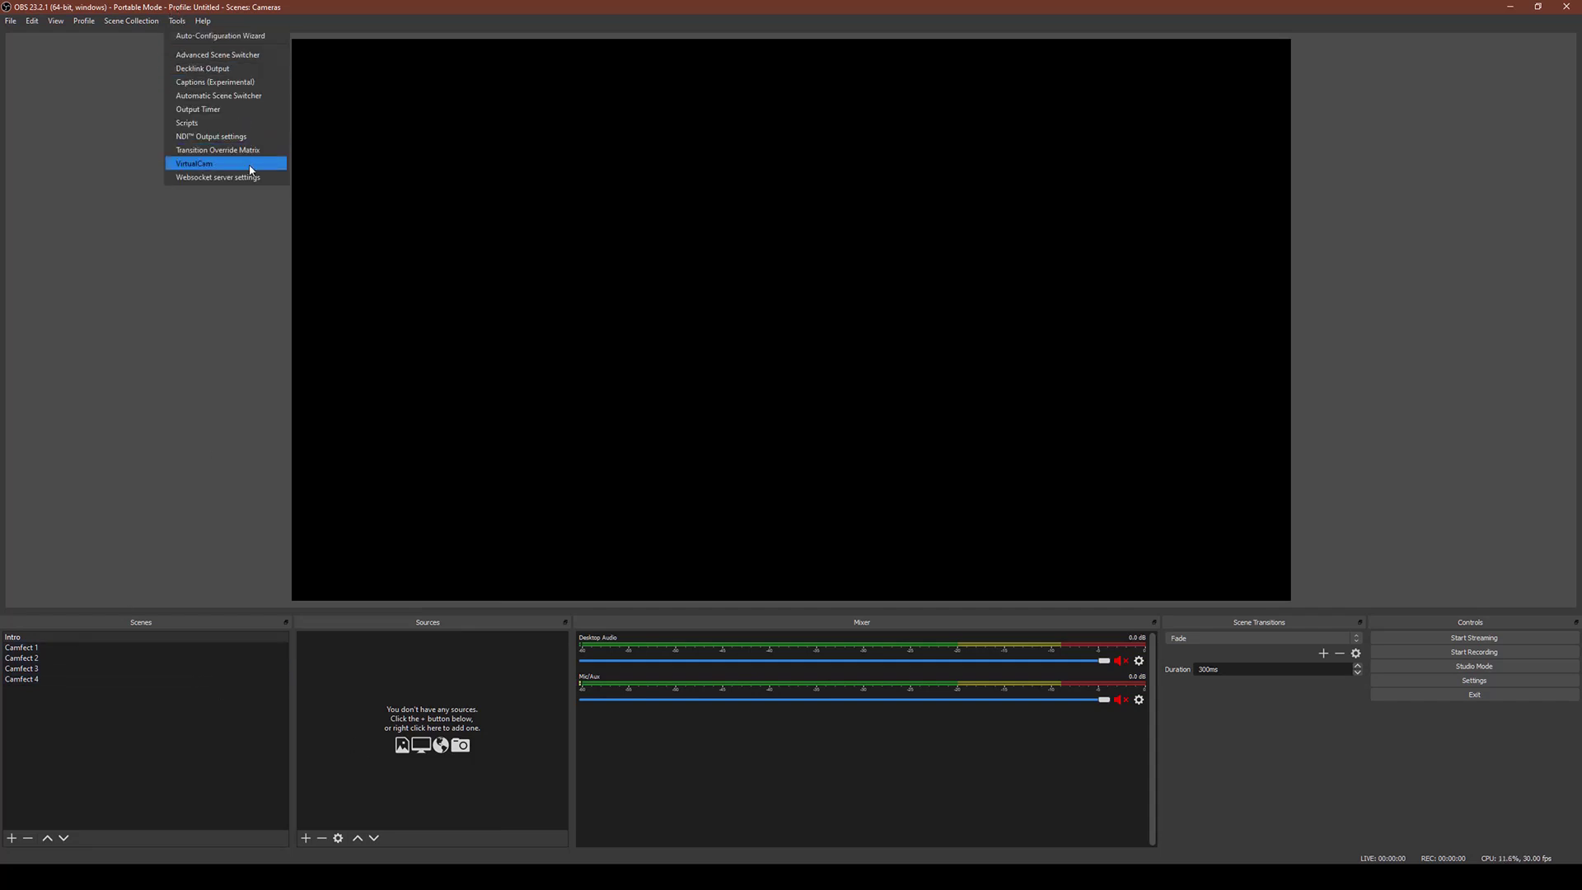
{"action": "left_click", "coordinate": [214, 163]}
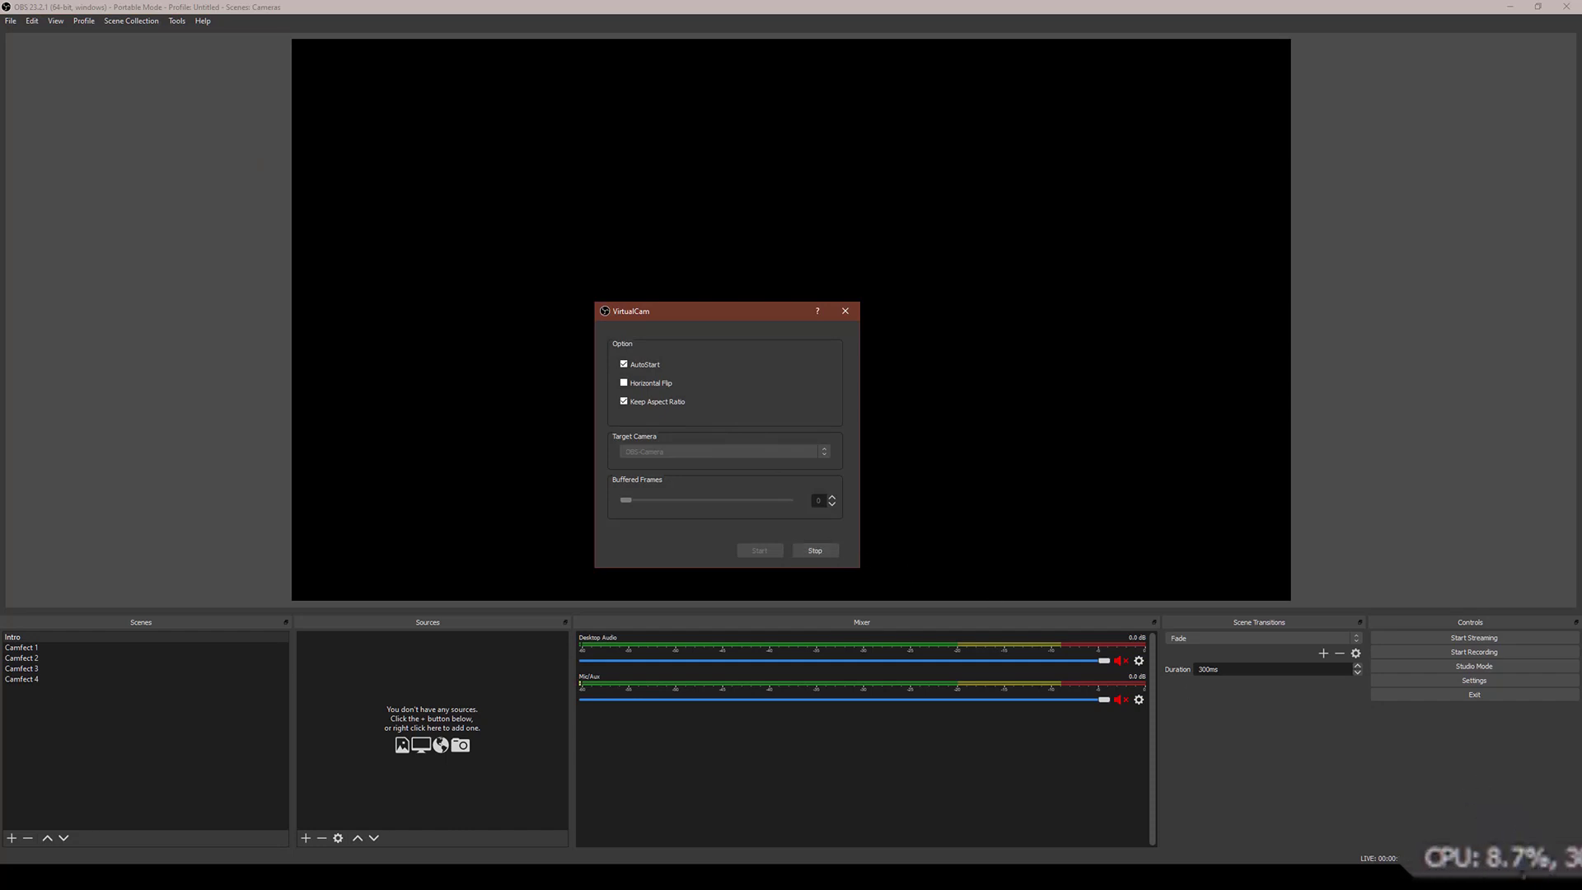
{"action": "left_click", "coordinate": [811, 550]}
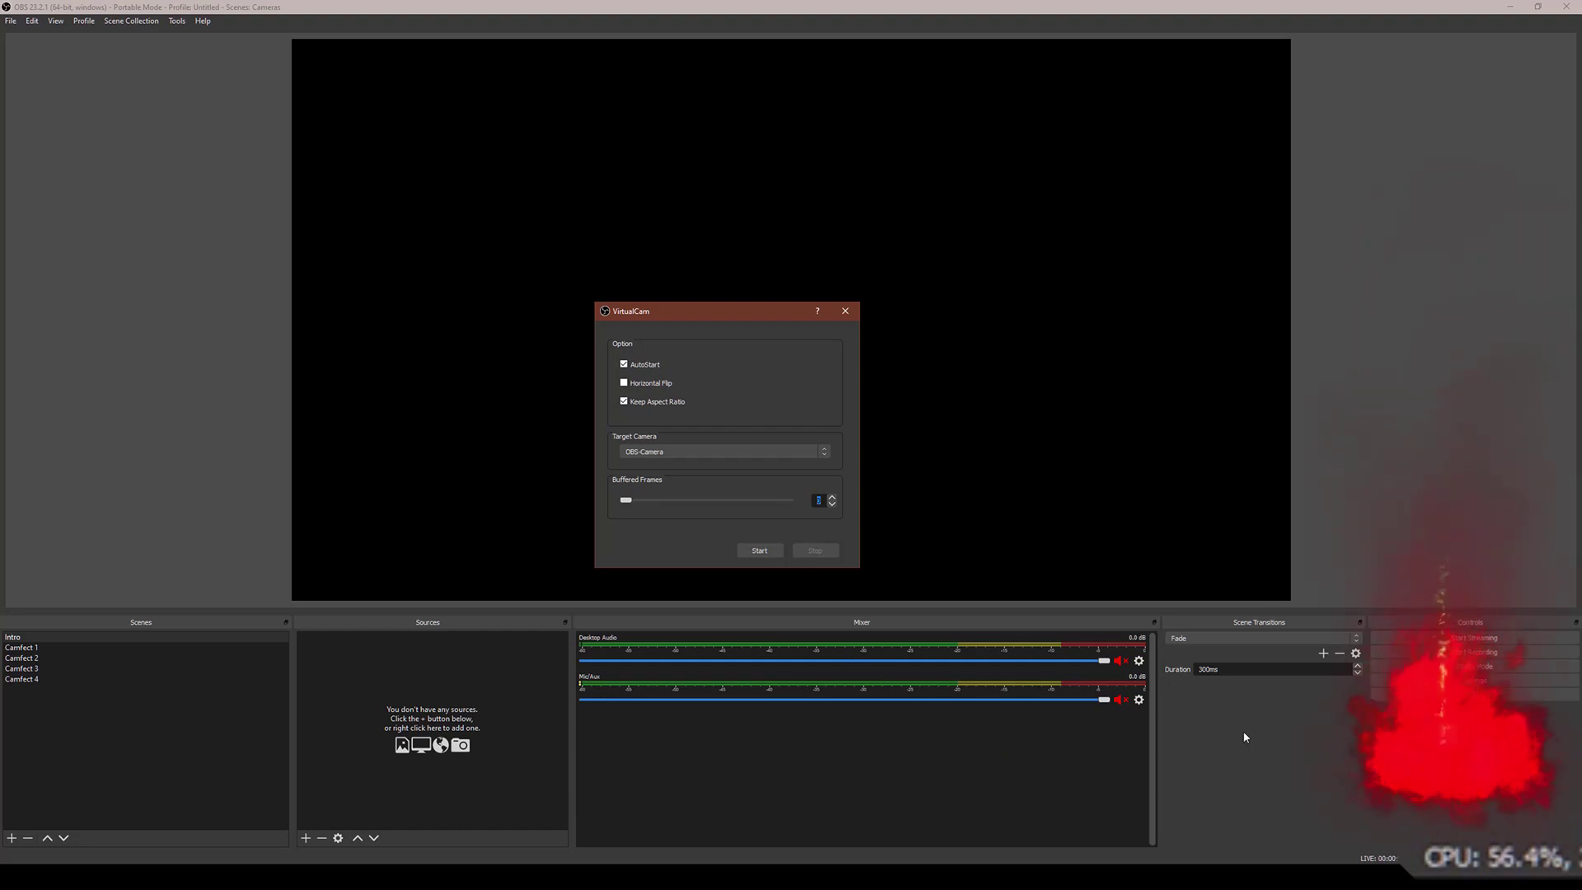
{"action": "left_click", "coordinate": [756, 552]}
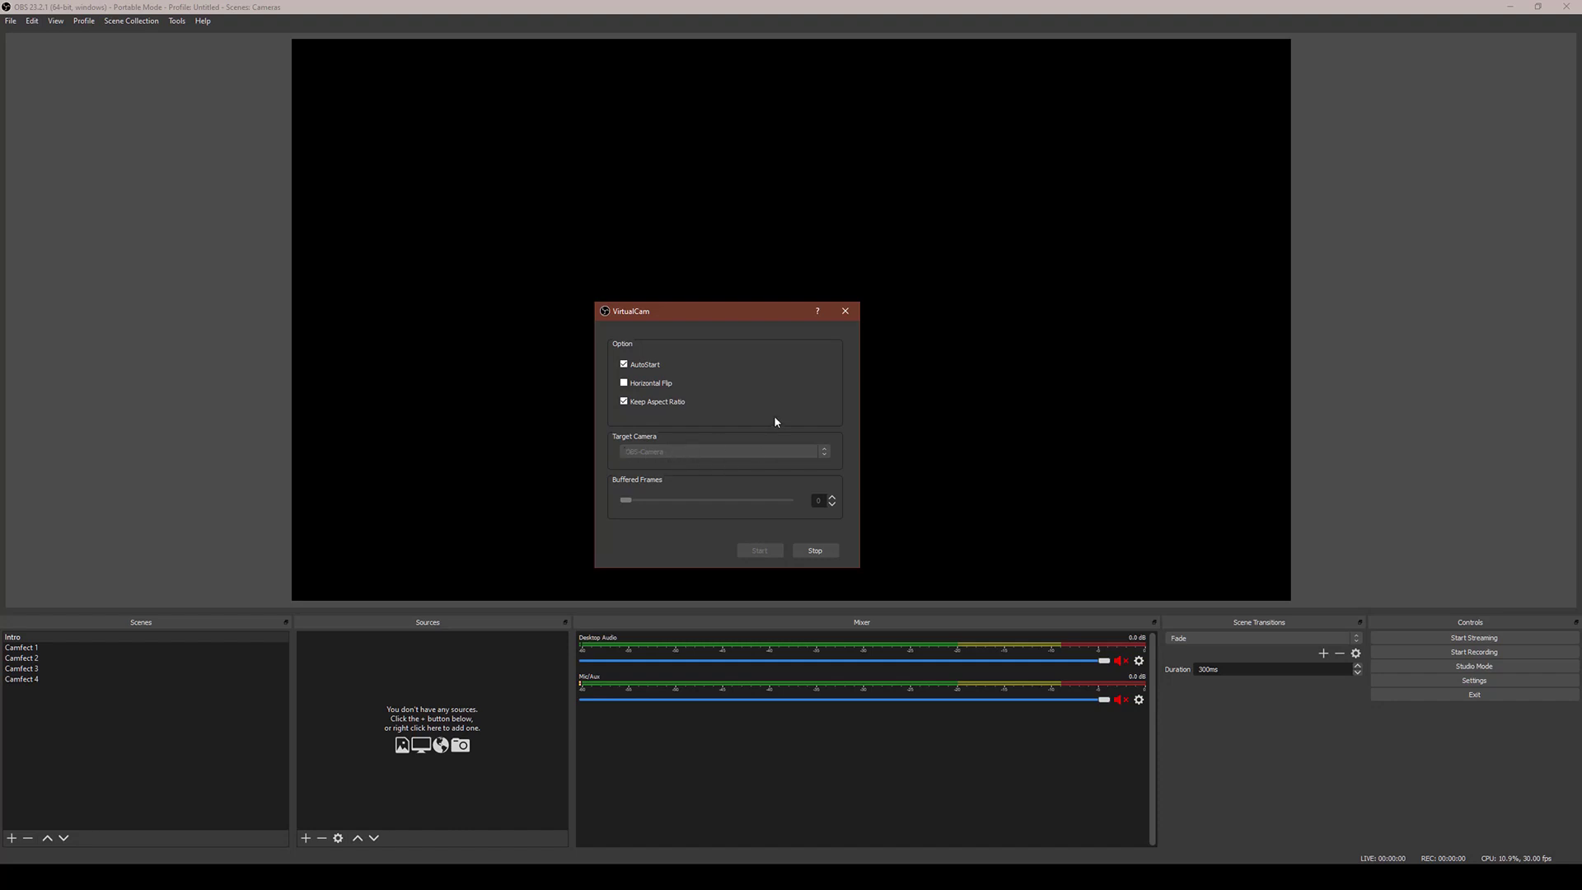
{"action": "left_click", "coordinate": [847, 313]}
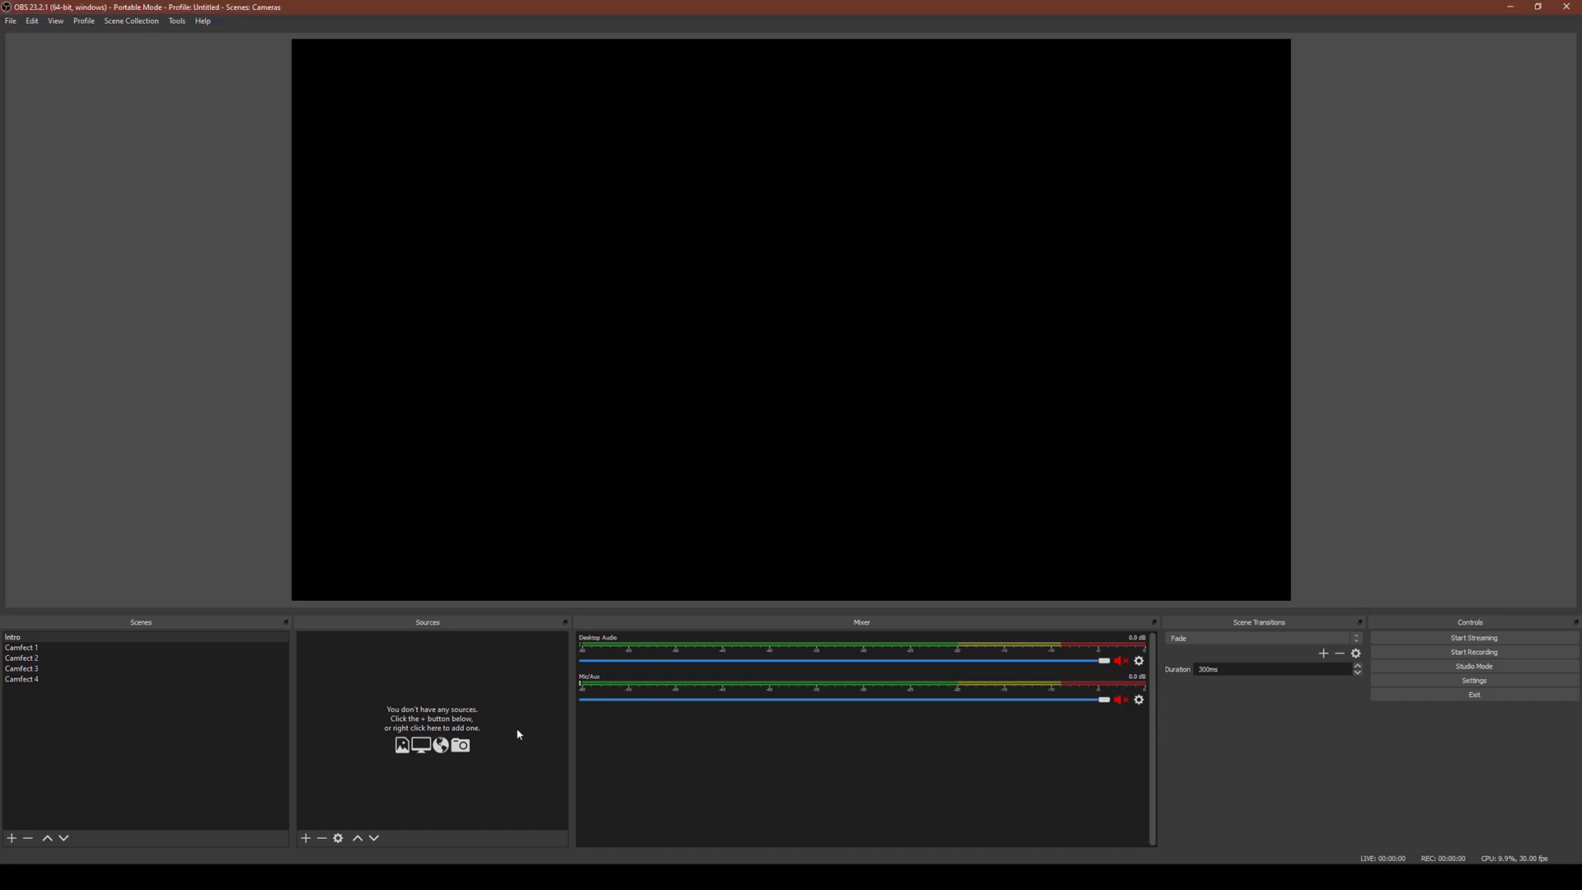
- Switch to Camfect 1 and nudge the bottom-left strawberry source slightly
{"action": "left_click", "coordinate": [23, 652]}
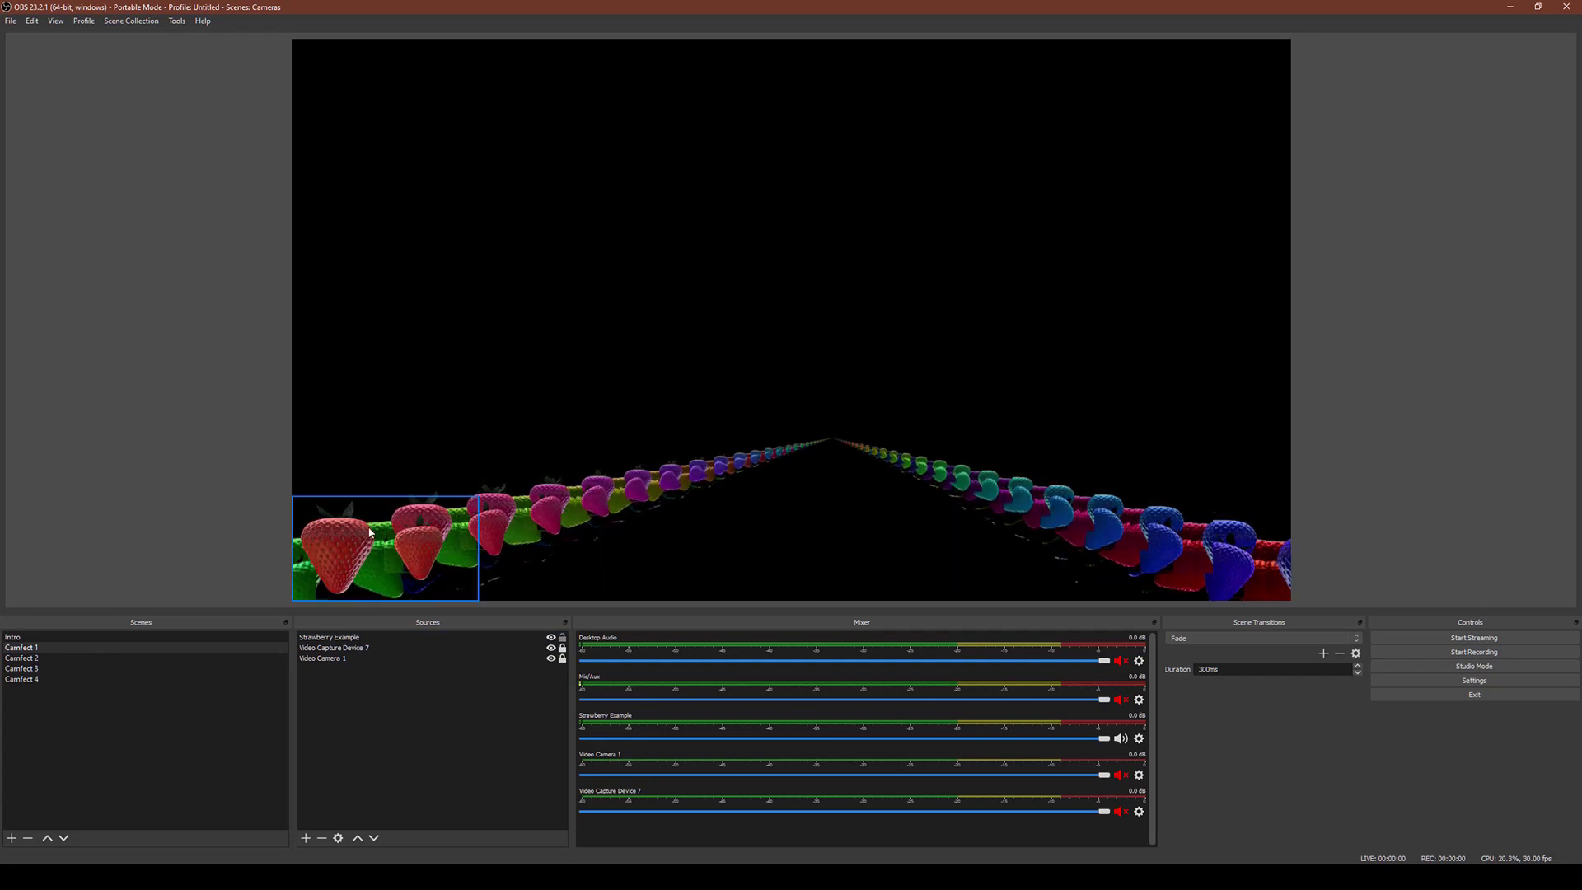
{"action": "mouse_move", "coordinate": [370, 533]}
{"action": "left_mouse_down"}
{"action": "mouse_move", "coordinate": [438, 541]}
{"action": "mouse_move", "coordinate": [375, 550]}
{"action": "left_mouse_up"}
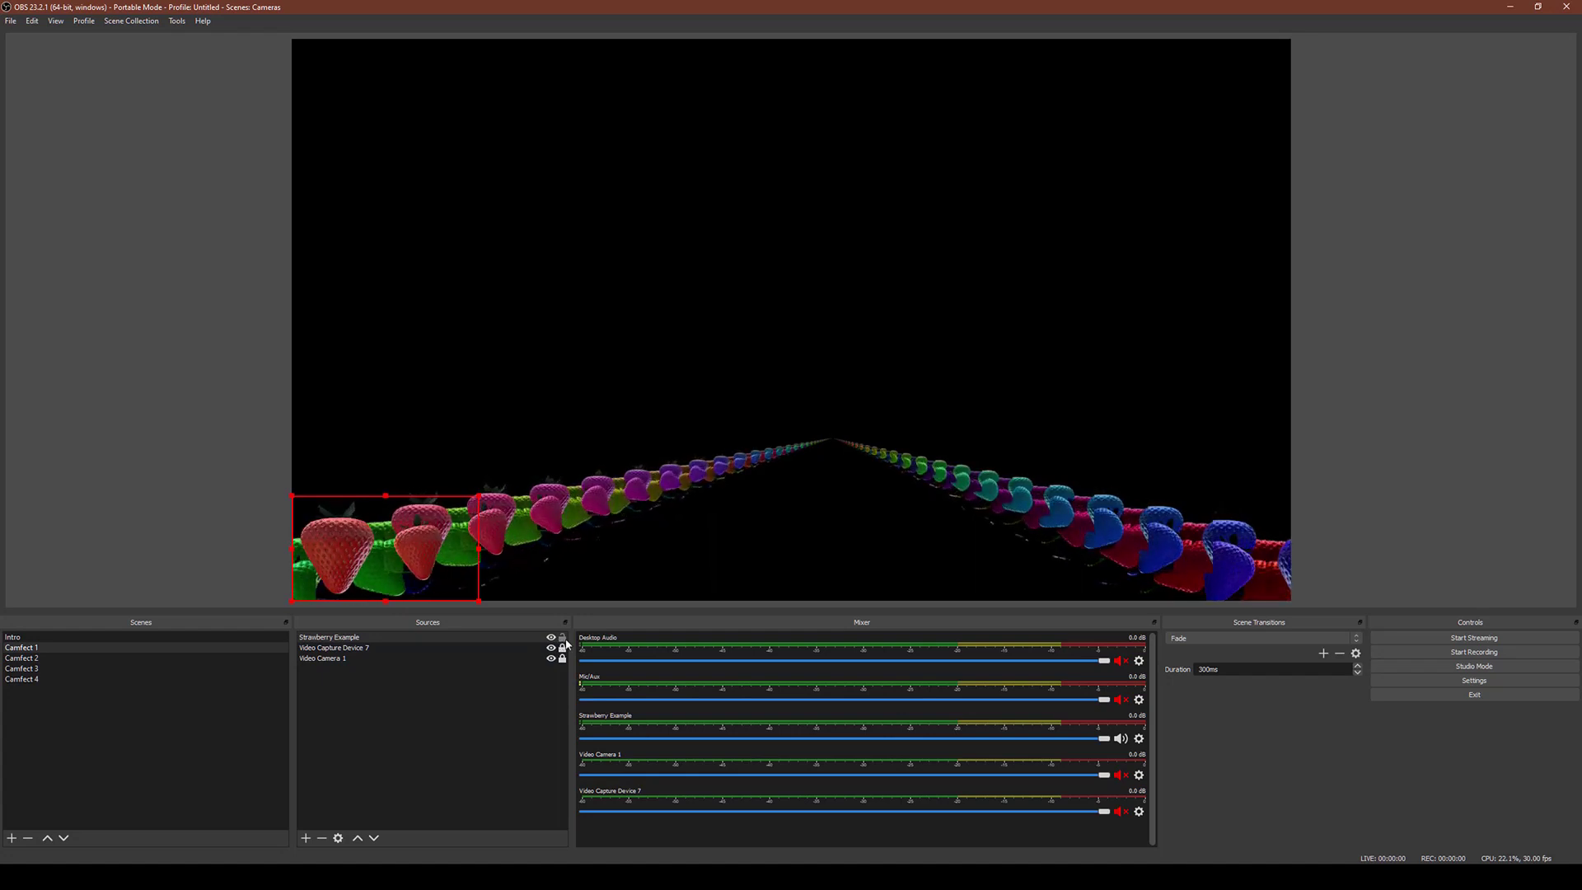
{"action": "left_click", "coordinate": [536, 648]}
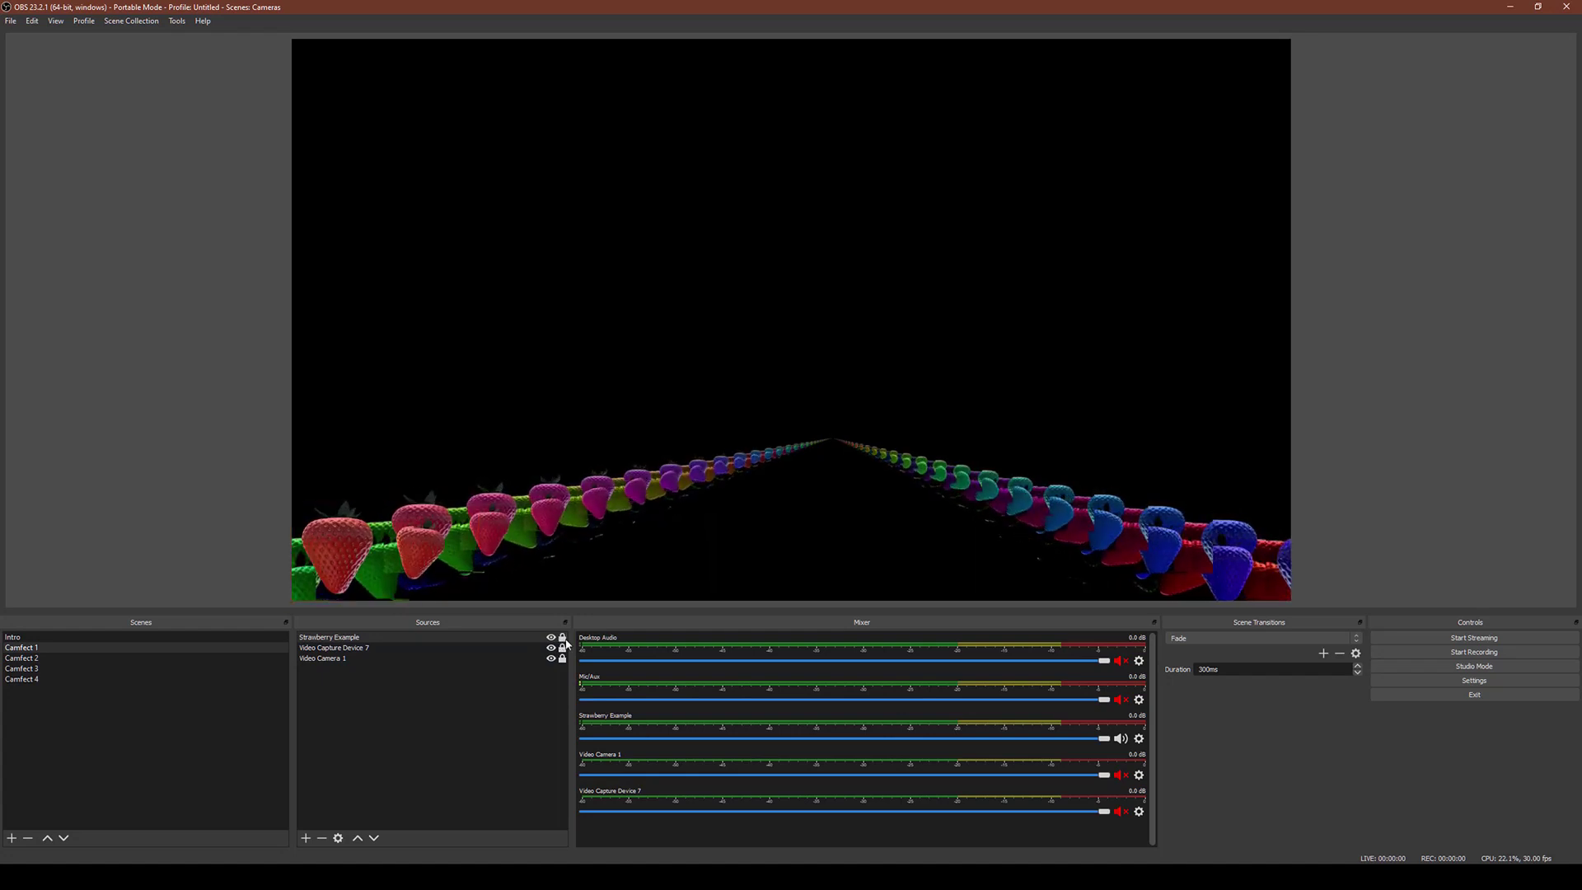
{"action": "left_click", "coordinate": [330, 658]}
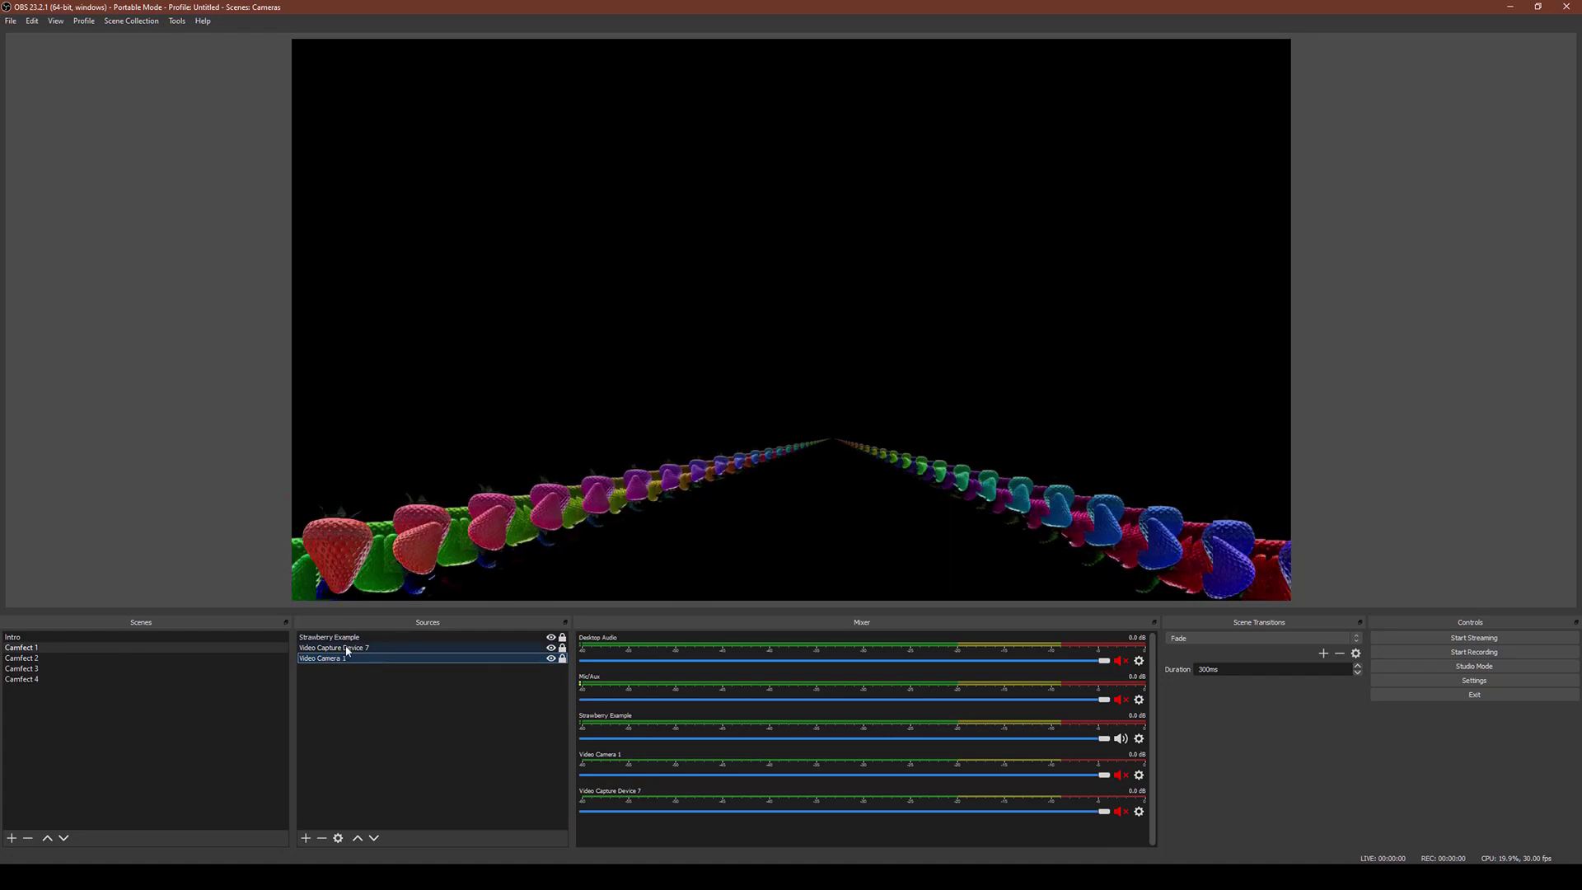
{"action": "left_click", "coordinate": [347, 648]}
- Check that Video Capture Device 7 and Video Camera 1 both use OBS-Camera
{"action": "right_click", "coordinate": [384, 646]}
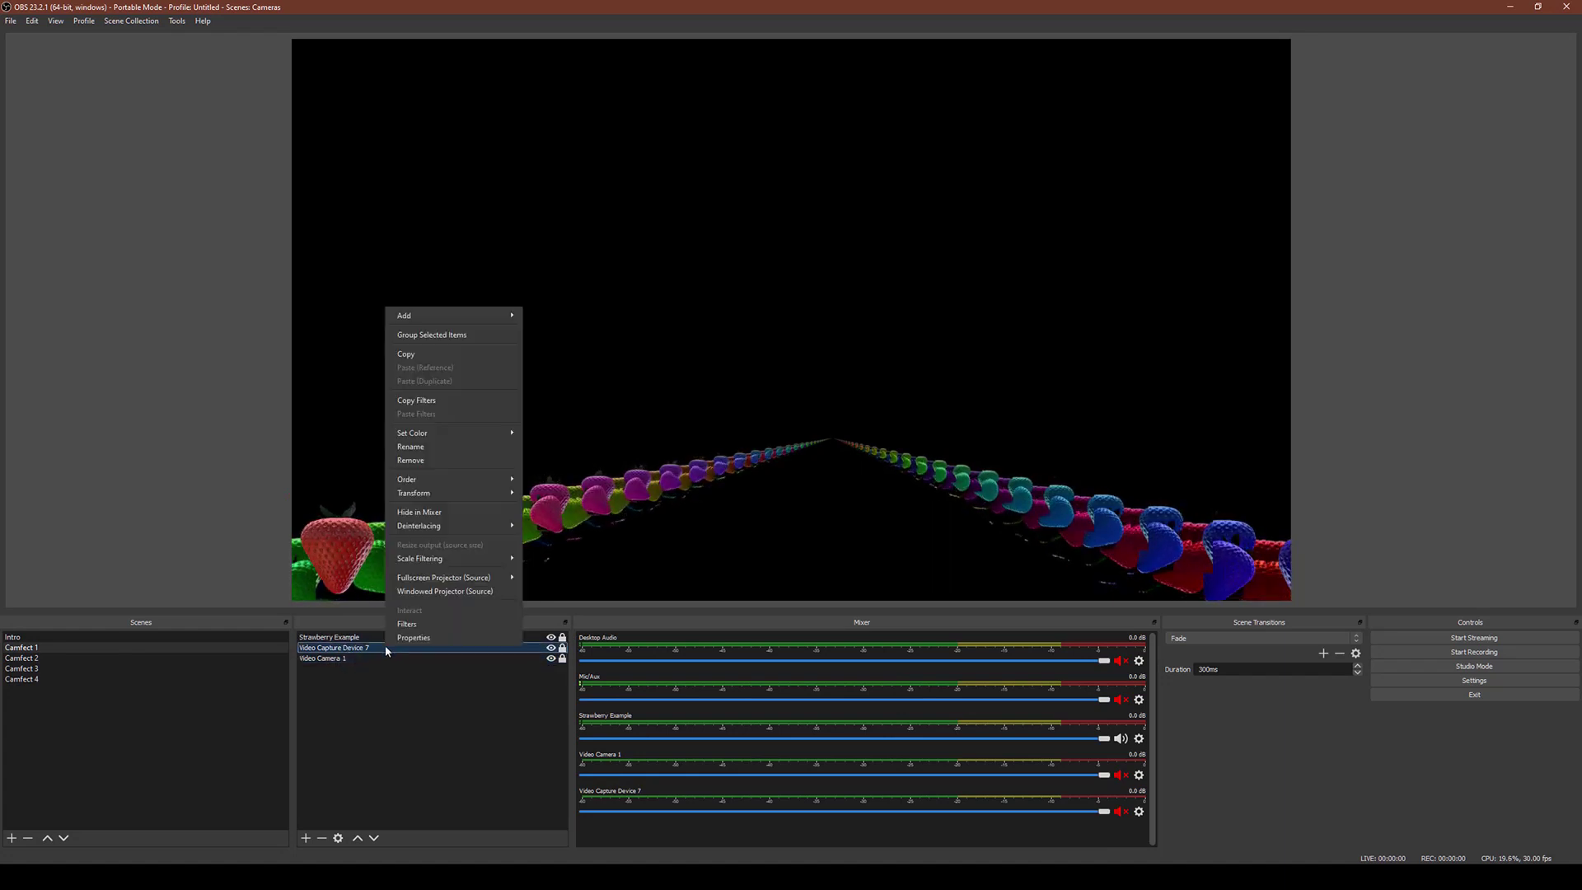
{"action": "left_click", "coordinate": [413, 639]}
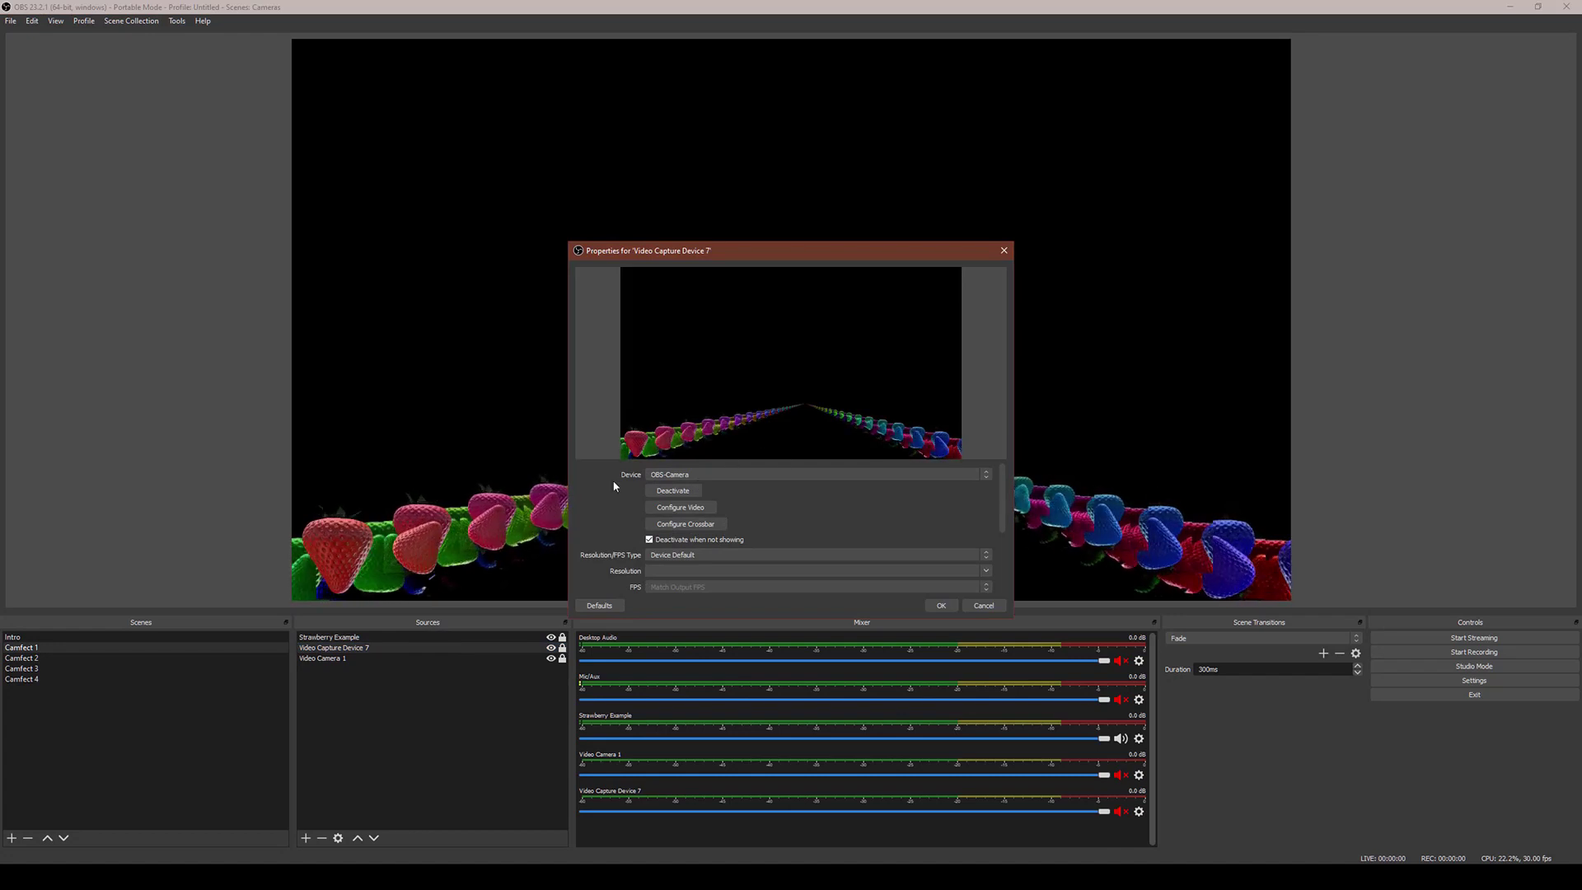
{"action": "key", "text": "Escape"}
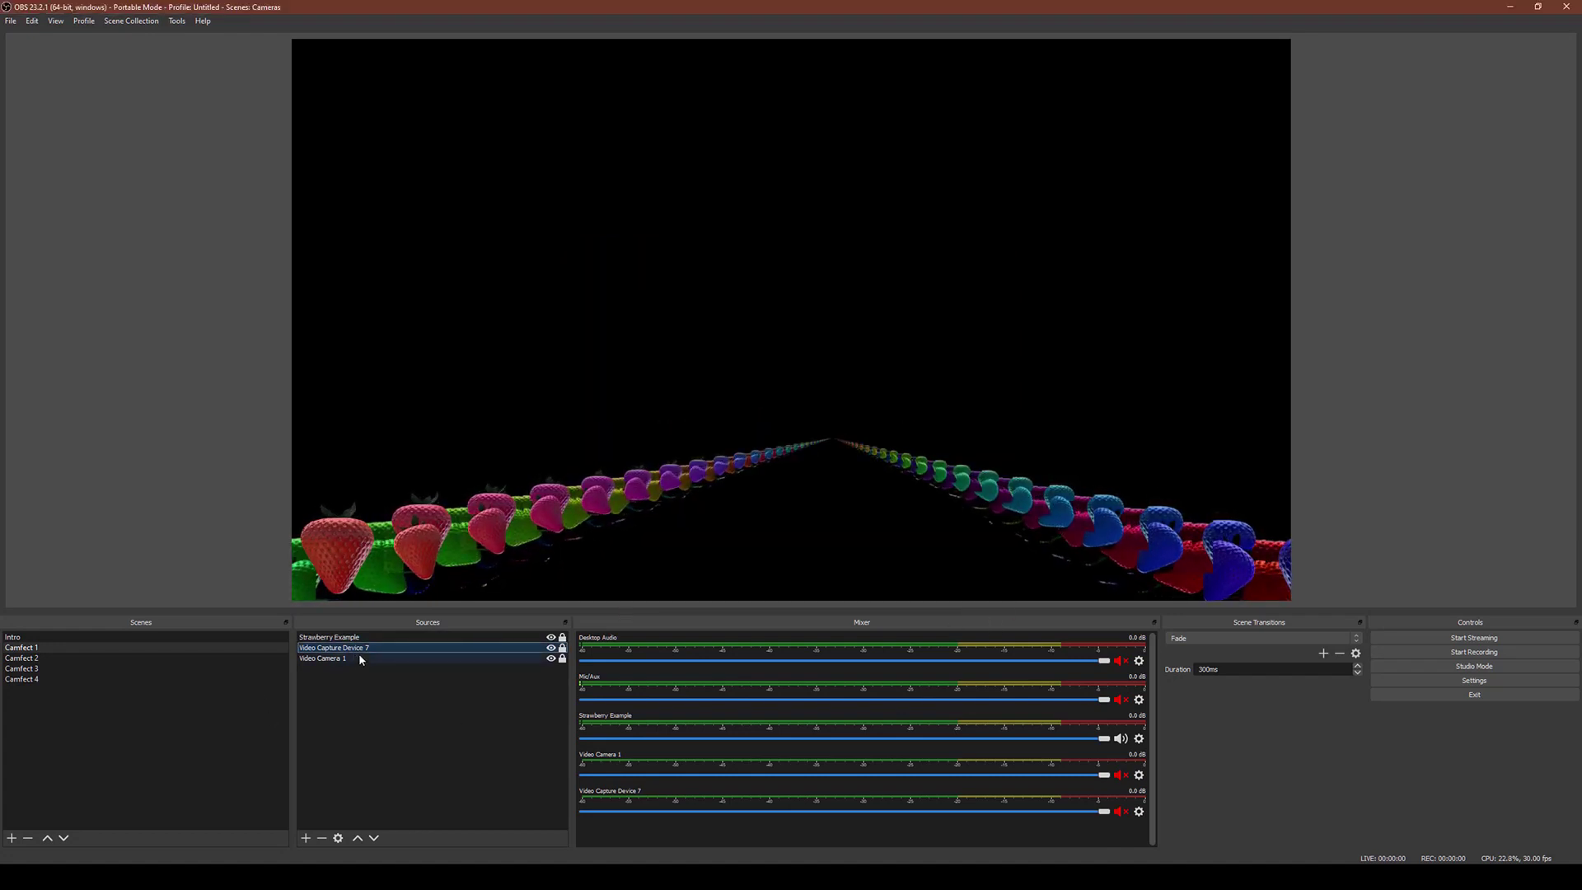
{"action": "right_click", "coordinate": [359, 657]}
{"action": "left_click", "coordinate": [393, 645]}
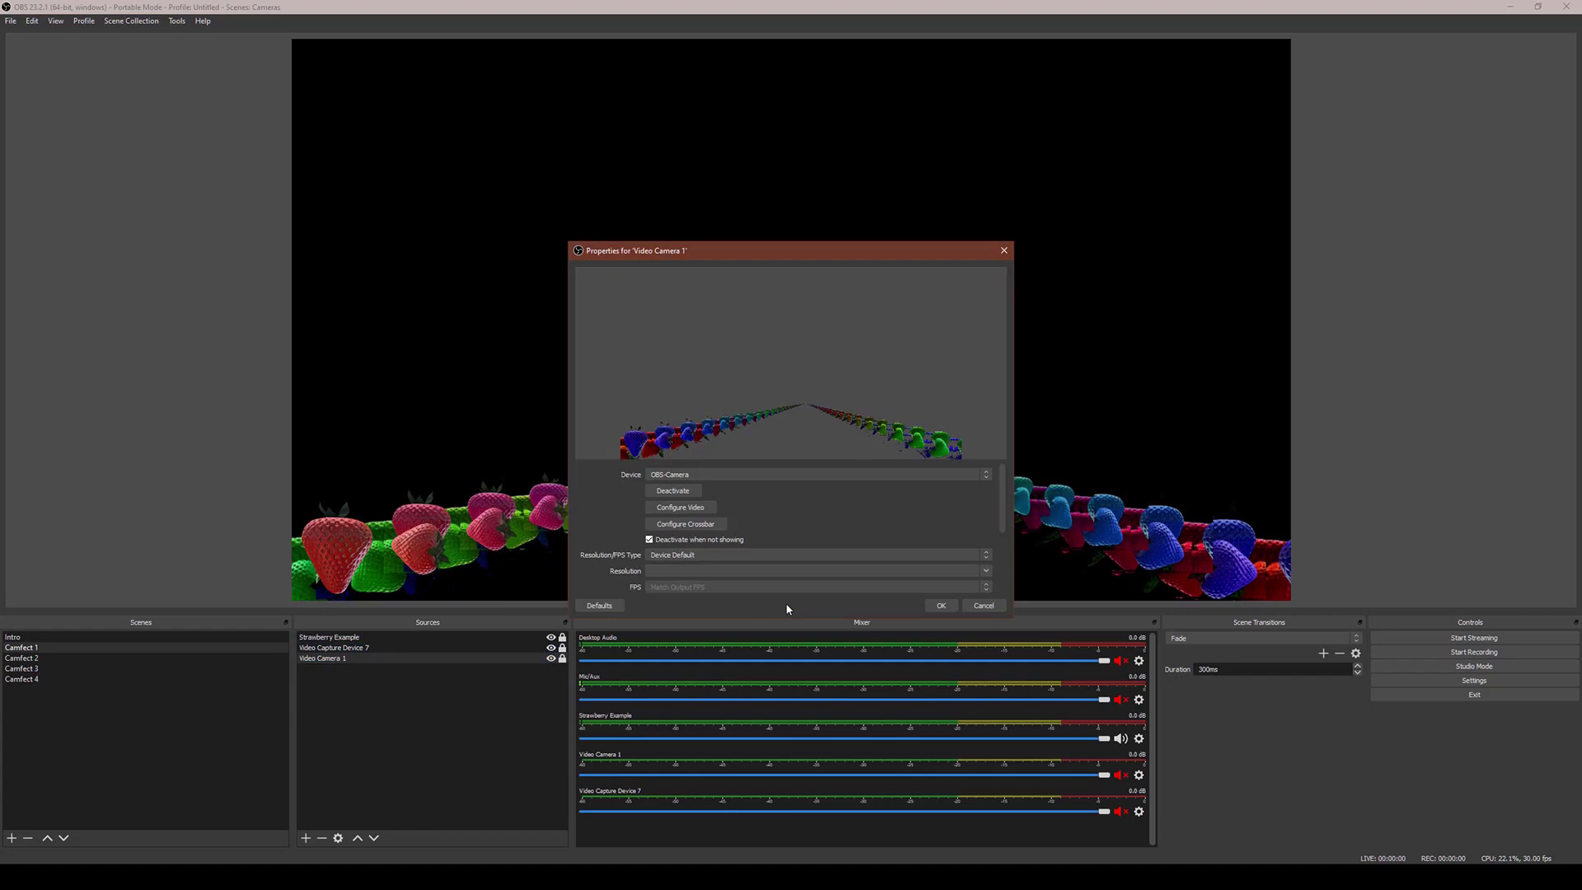
{"action": "left_click", "coordinate": [984, 605]}
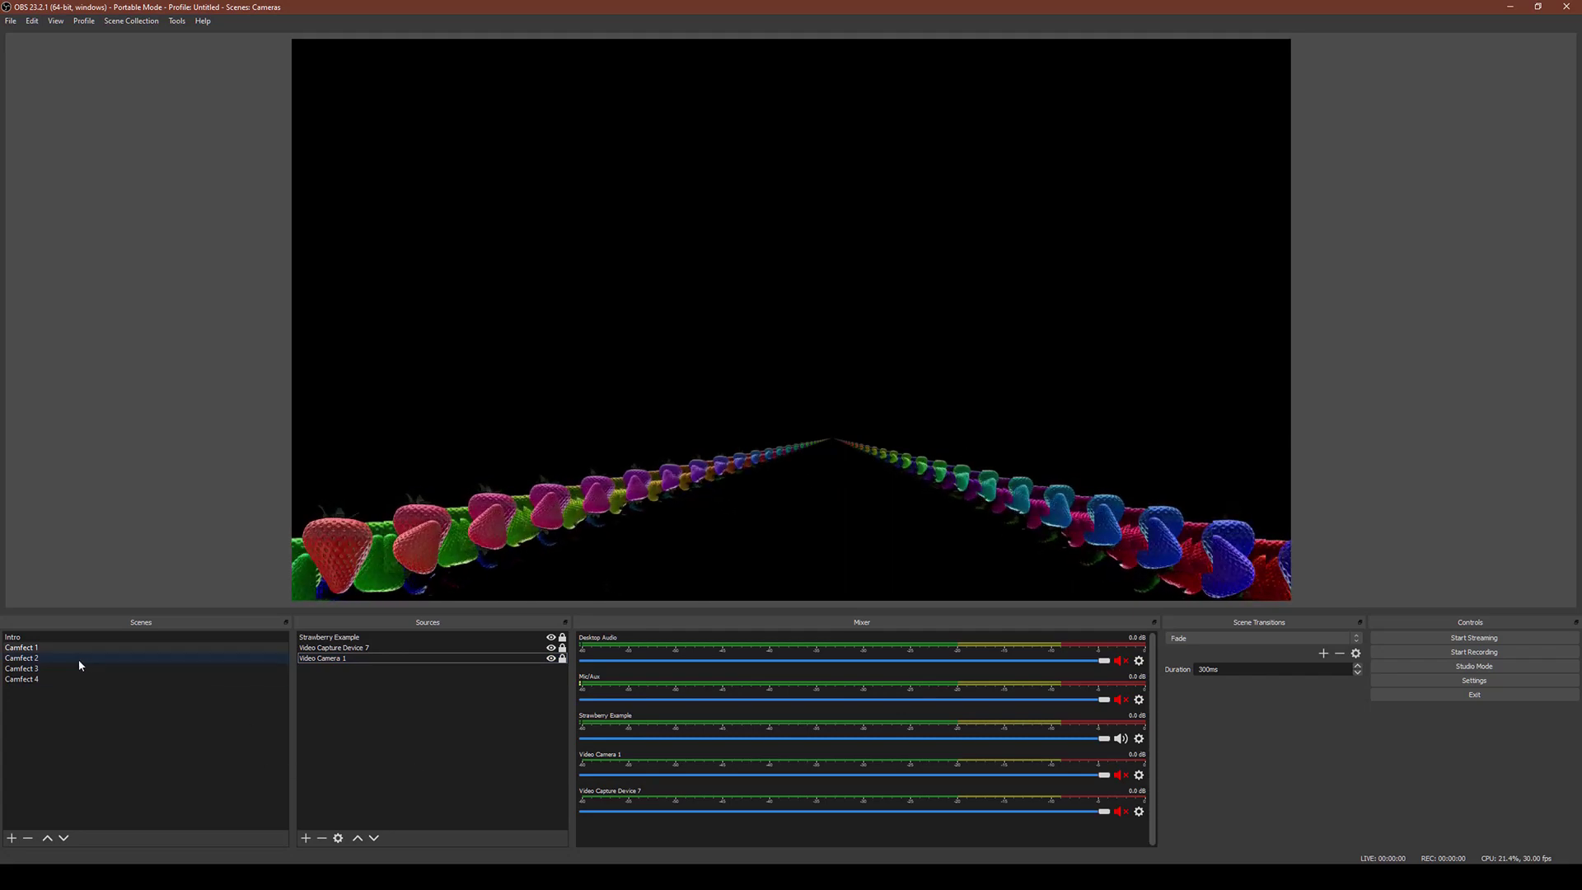
- Show Camfect 2 and select Strawberry Example in Sources and in the preview
{"action": "left_click", "coordinate": [33, 659]}
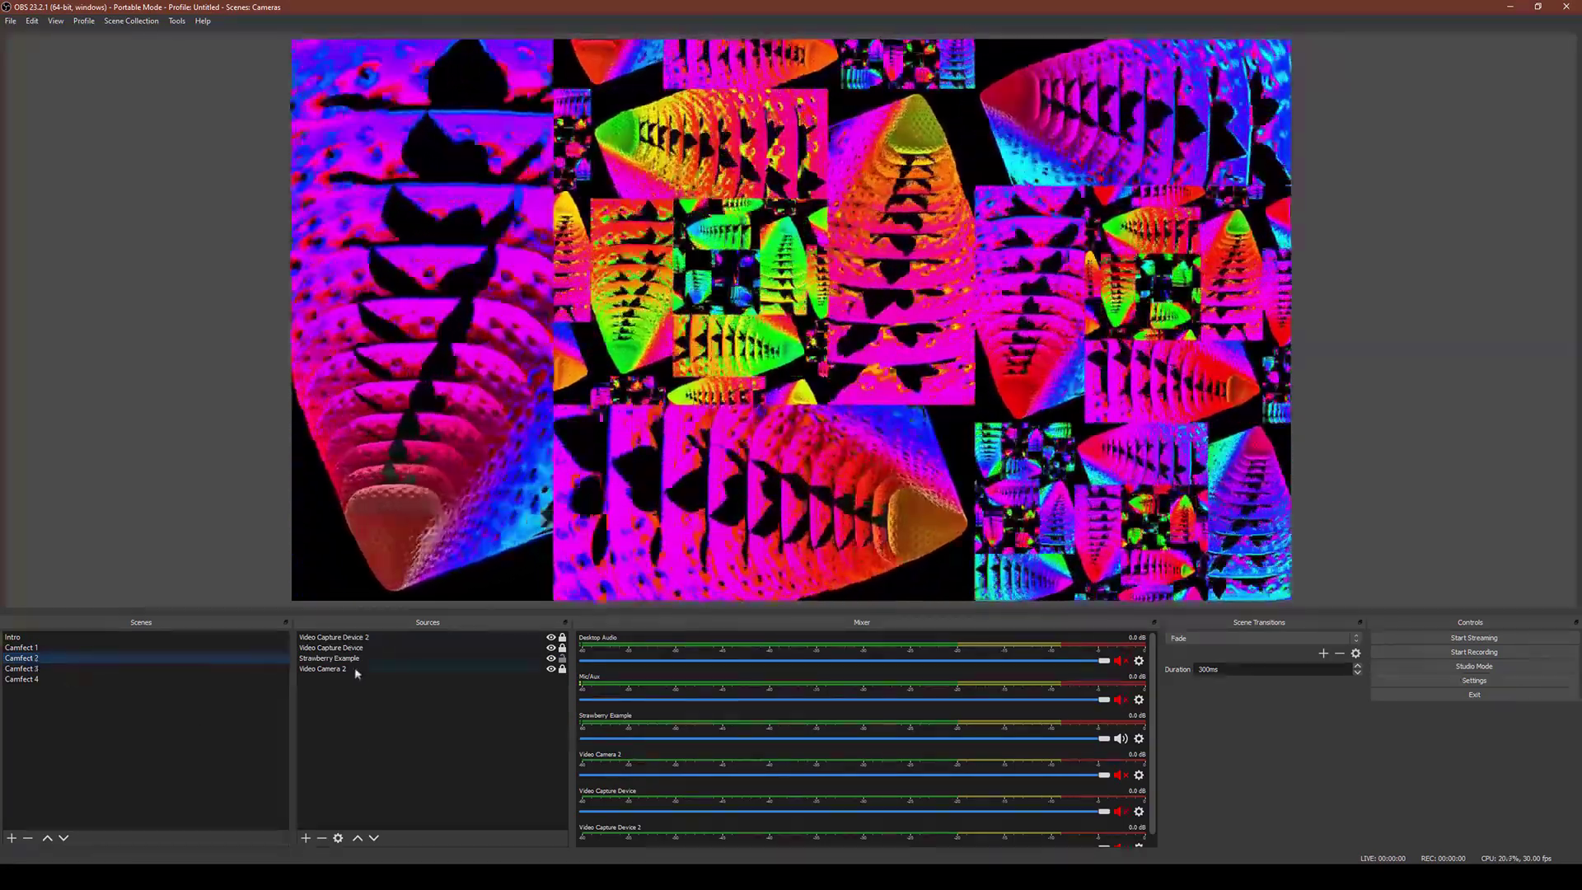
{"action": "left_click", "coordinate": [357, 658]}
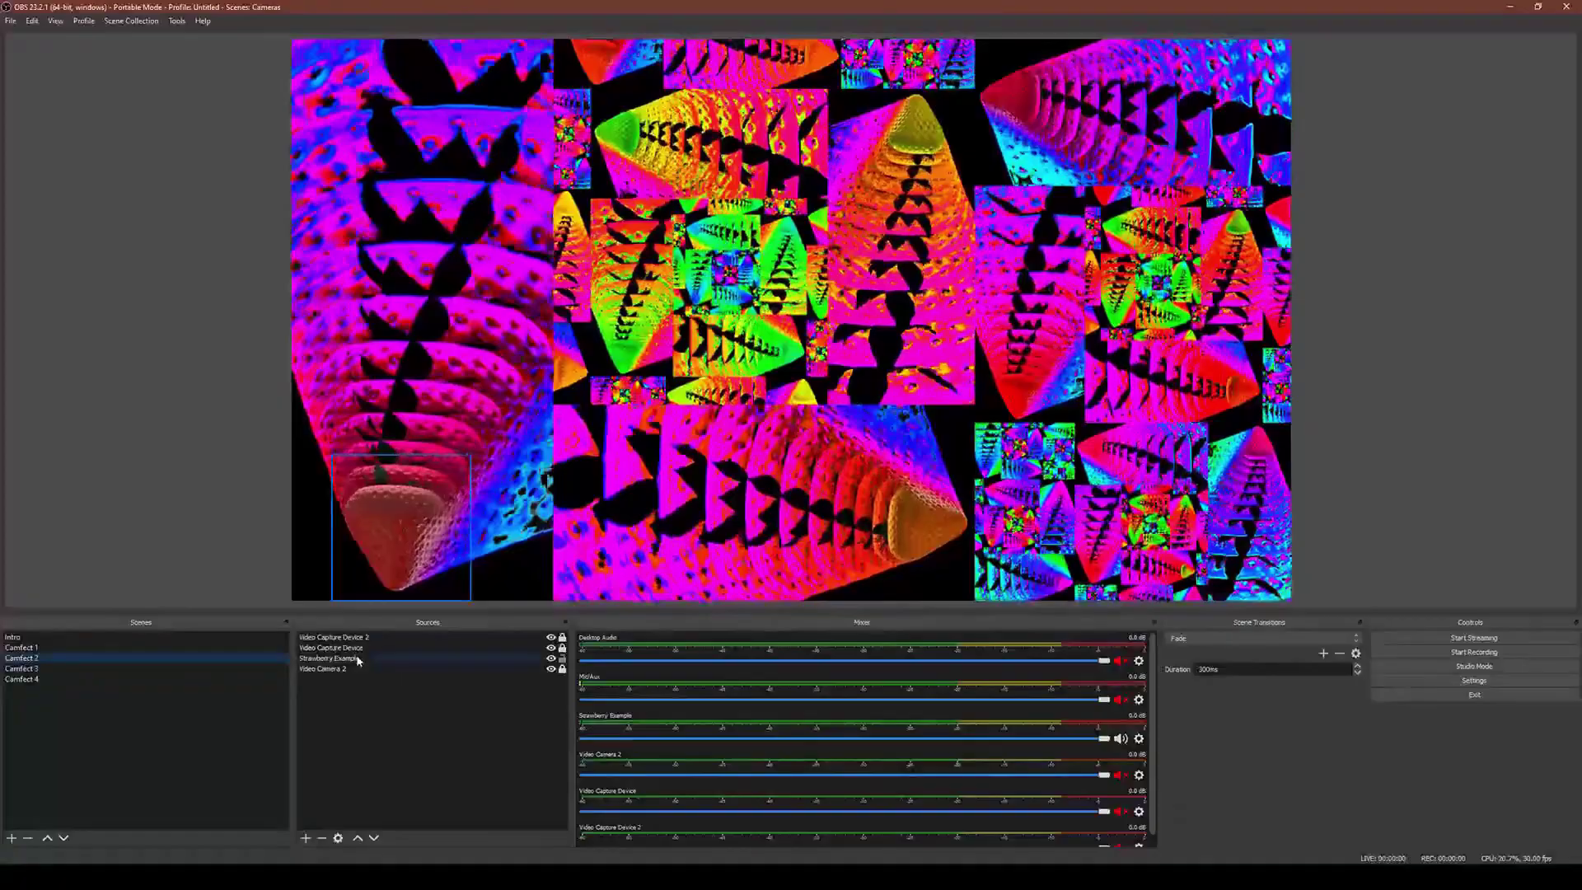
{"action": "left_click", "coordinate": [453, 763]}
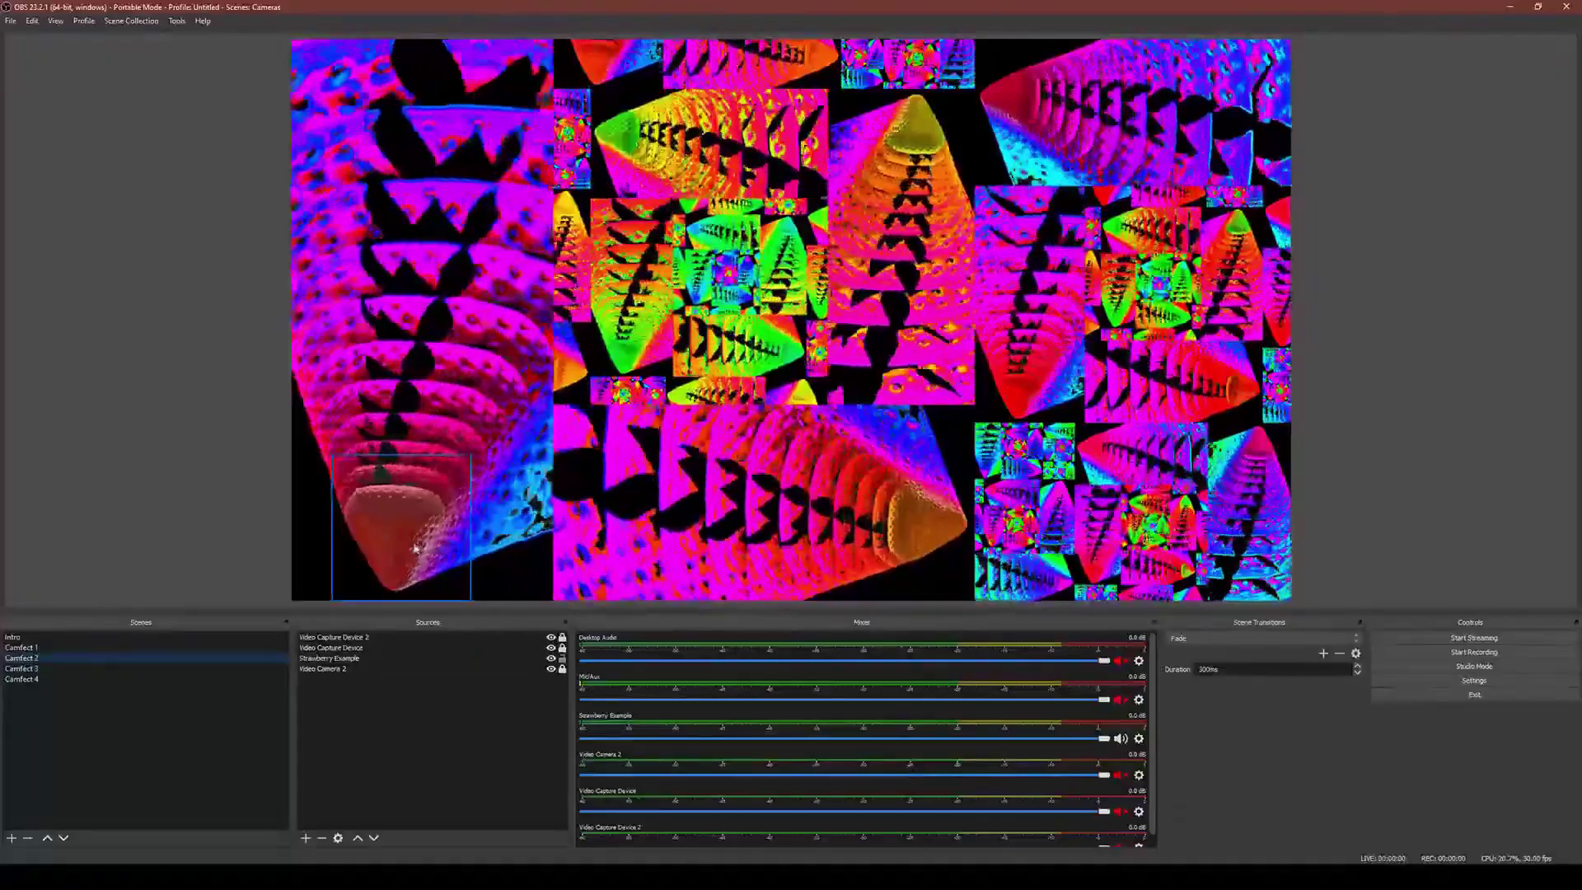
{"action": "left_click", "coordinate": [404, 573]}
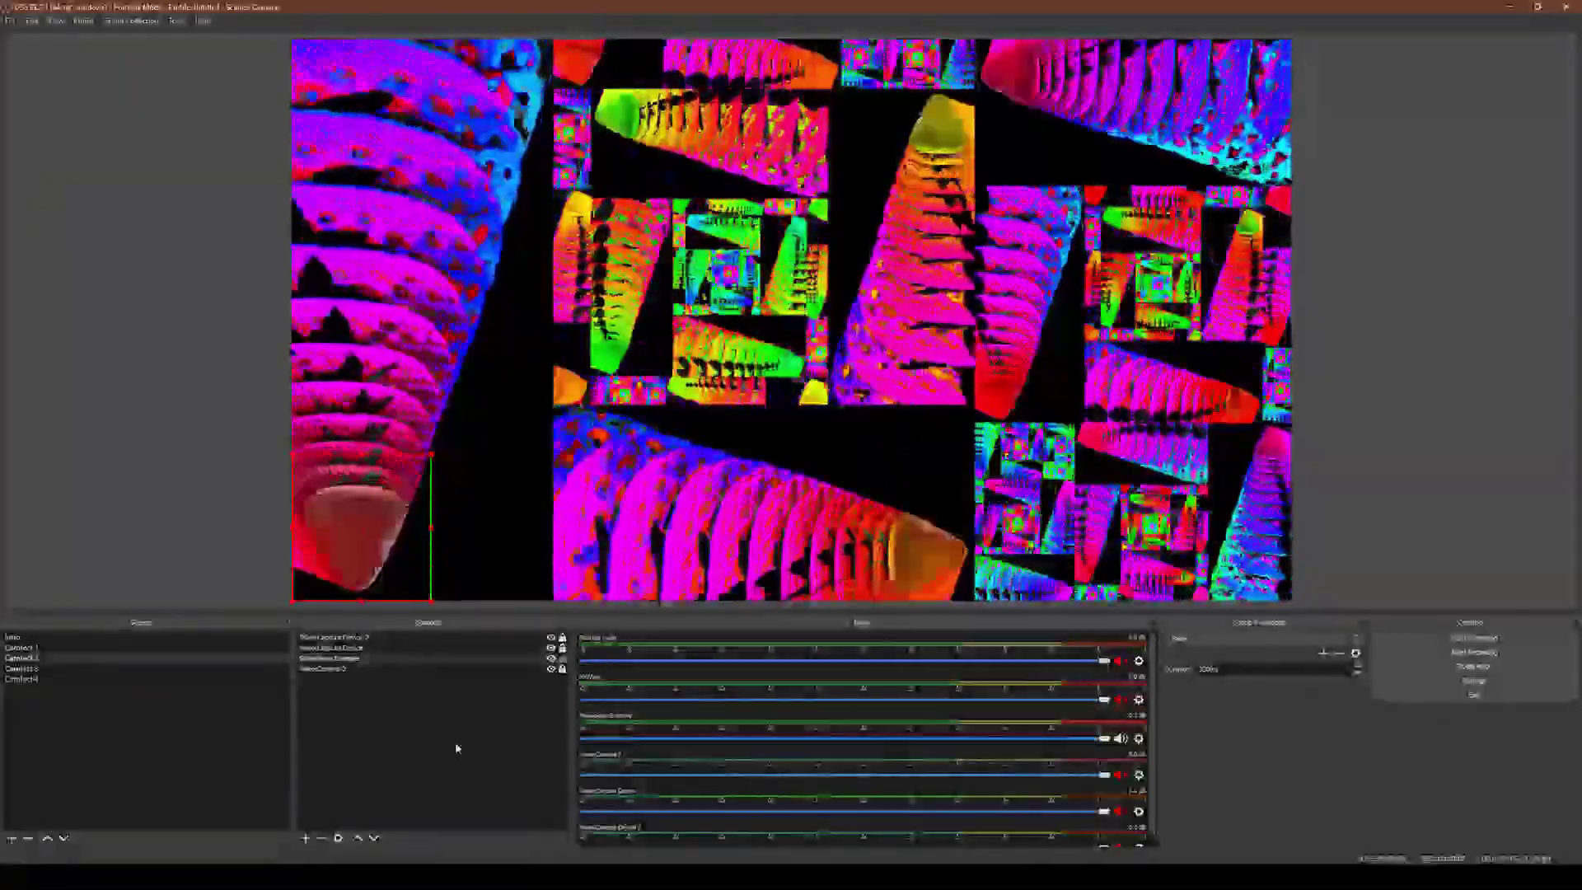
- Switch to Camfect 3 and drag the Strawberry Example box to the right
{"action": "left_click", "coordinate": [43, 670]}
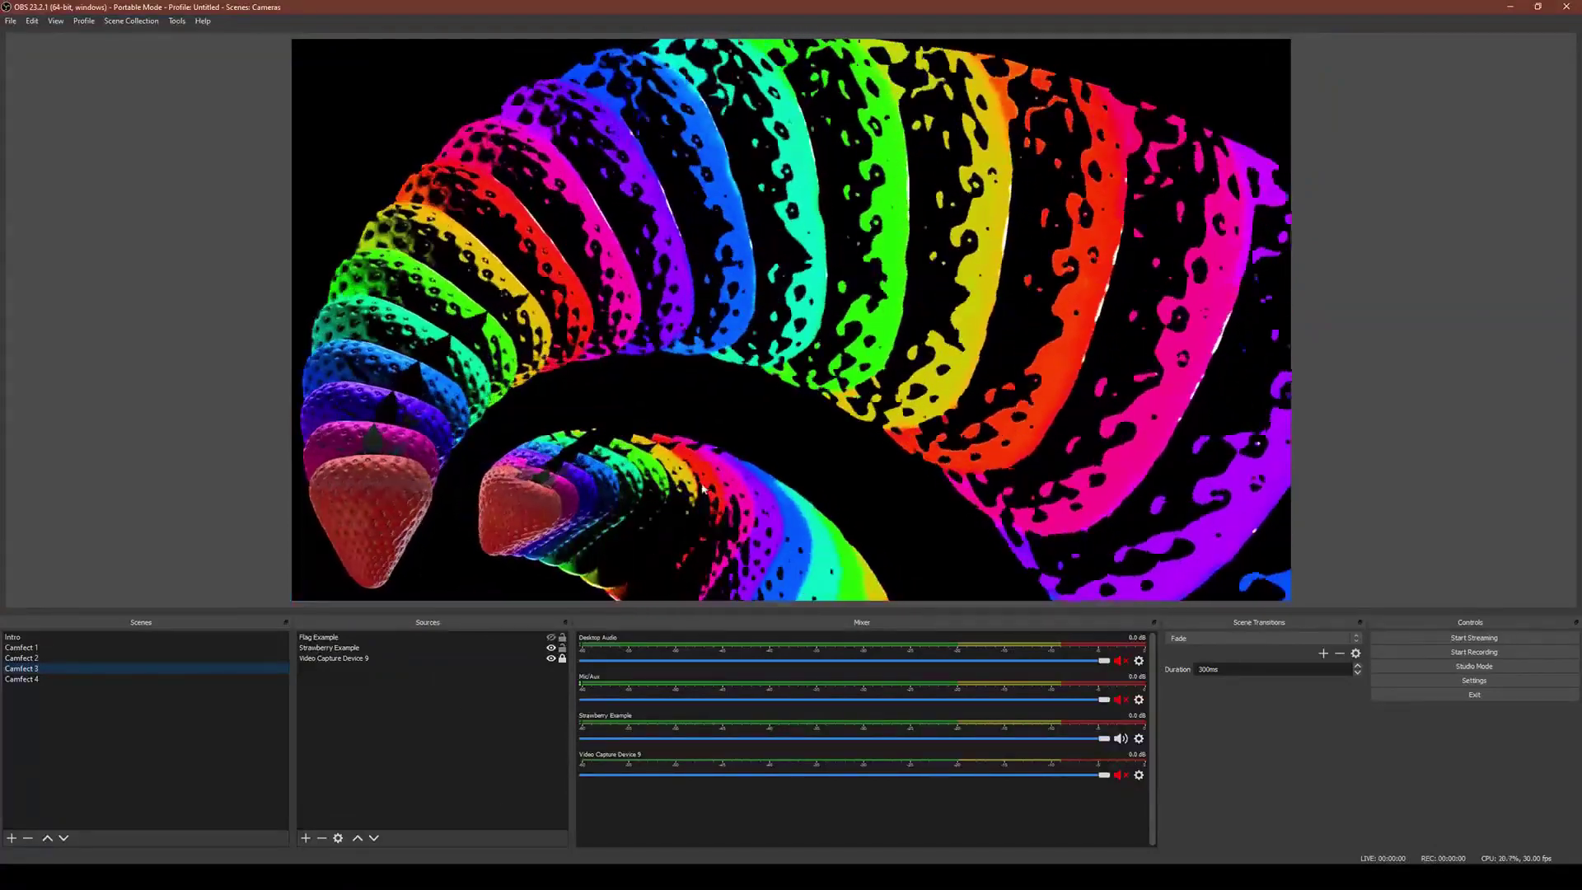
{"action": "left_click_drag", "start_coordinate": [497, 490], "coordinate": [473, 612]}
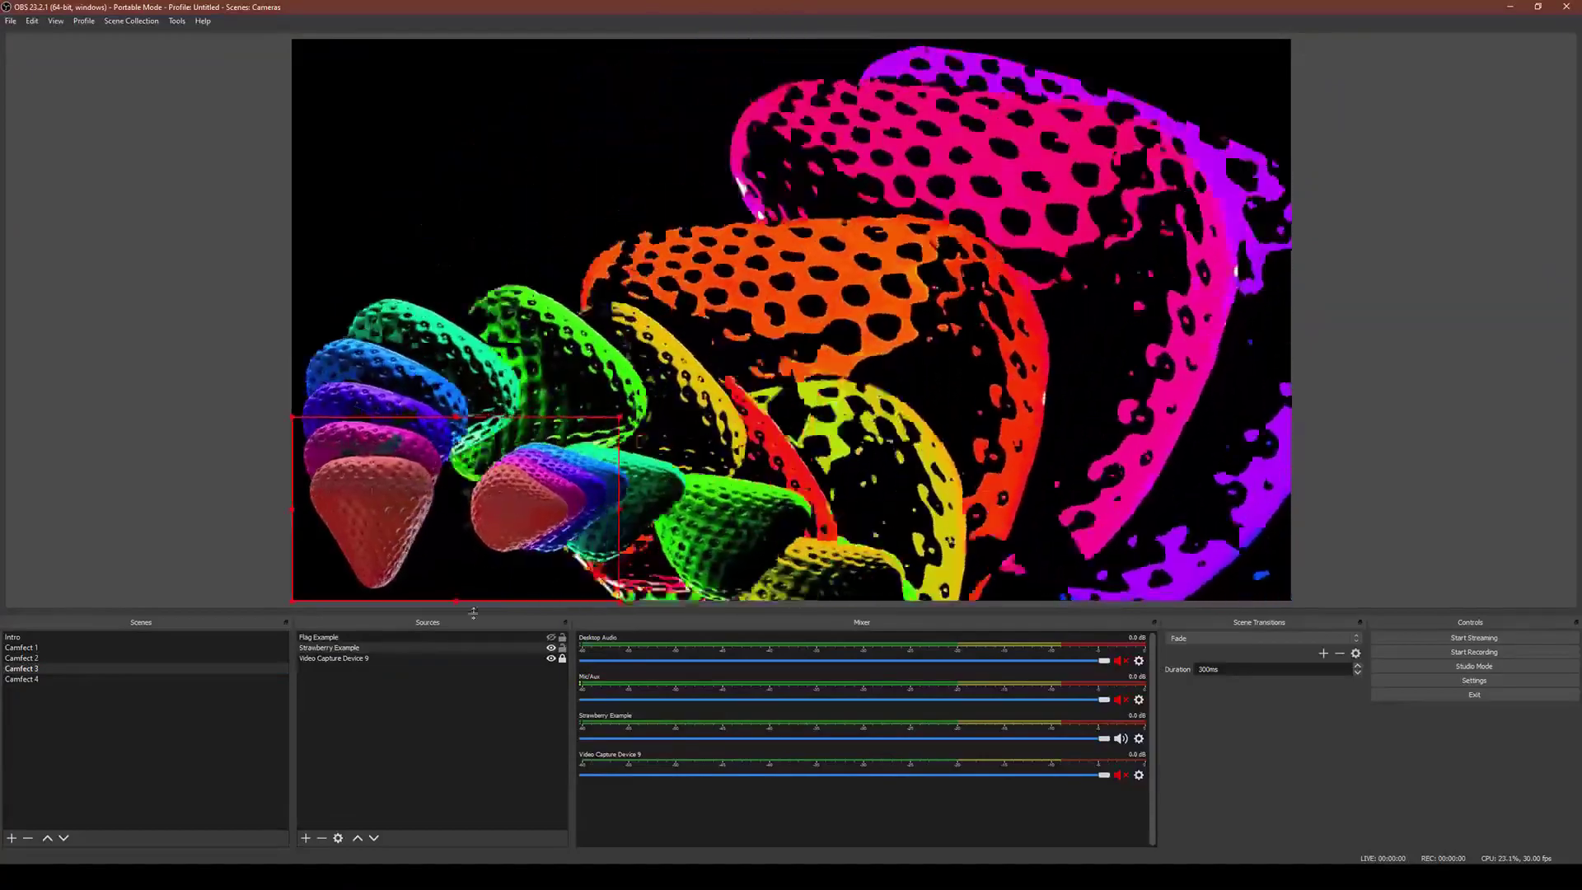
- Switch to Camfect 4 and nudge the bottom-right strawberry source upward
{"action": "left_click", "coordinate": [25, 682]}
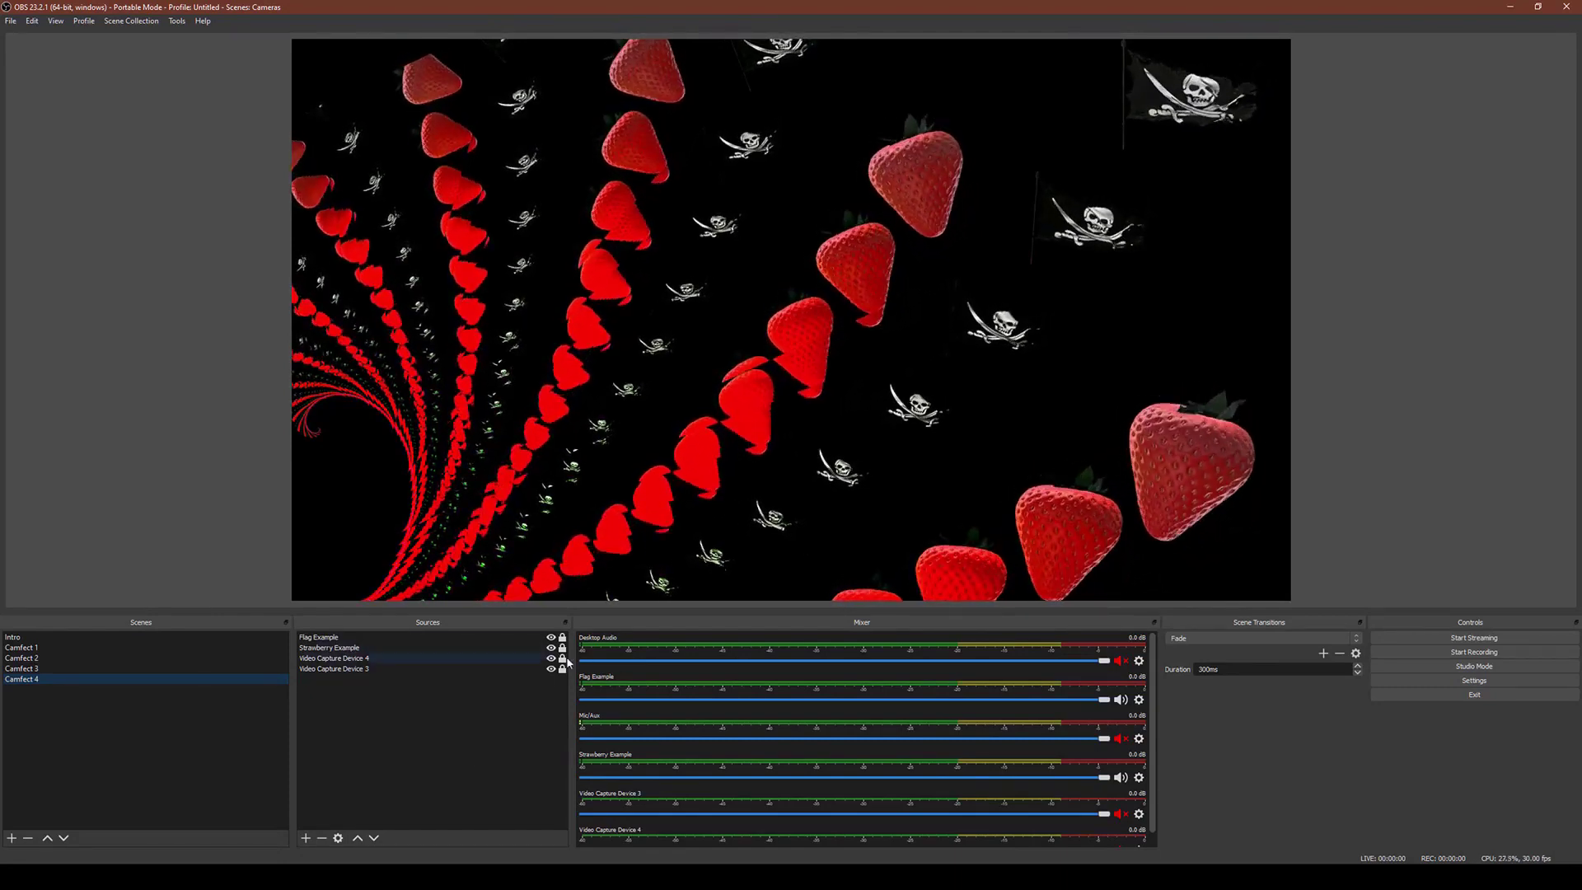
{"action": "left_click", "coordinate": [1228, 478]}
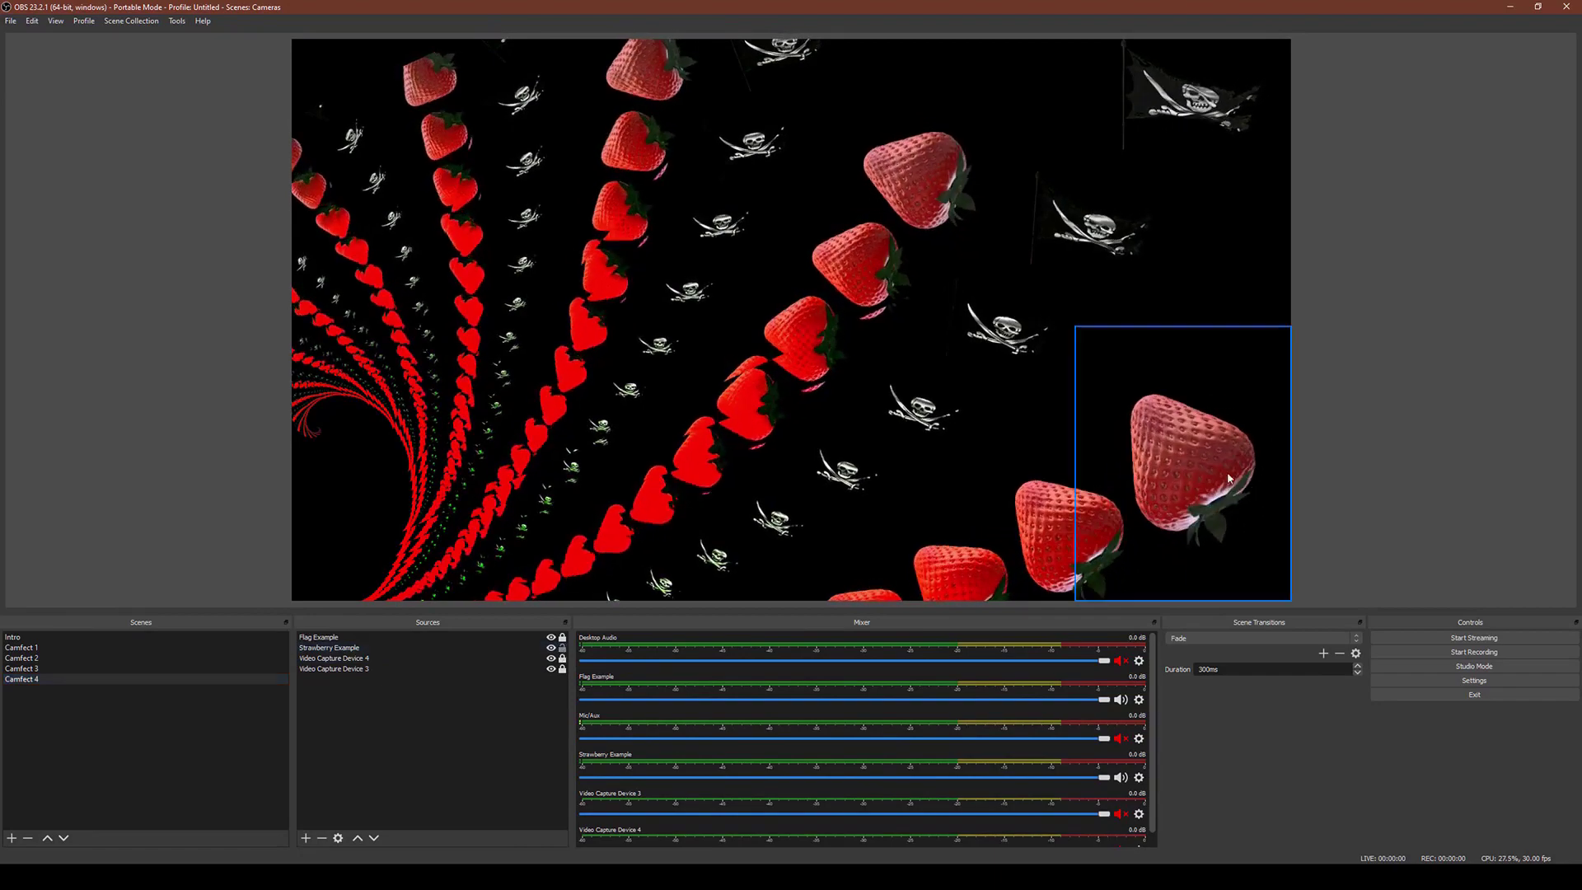
{"action": "mouse_move", "coordinate": [1228, 478]}
{"action": "left_mouse_down"}
{"action": "mouse_move", "coordinate": [1231, 401]}
{"action": "mouse_move", "coordinate": [1209, 403]}
{"action": "mouse_move", "coordinate": [1236, 424]}
{"action": "mouse_move", "coordinate": [1230, 503]}
{"action": "mouse_move", "coordinate": [1235, 472]}
{"action": "left_mouse_up"}
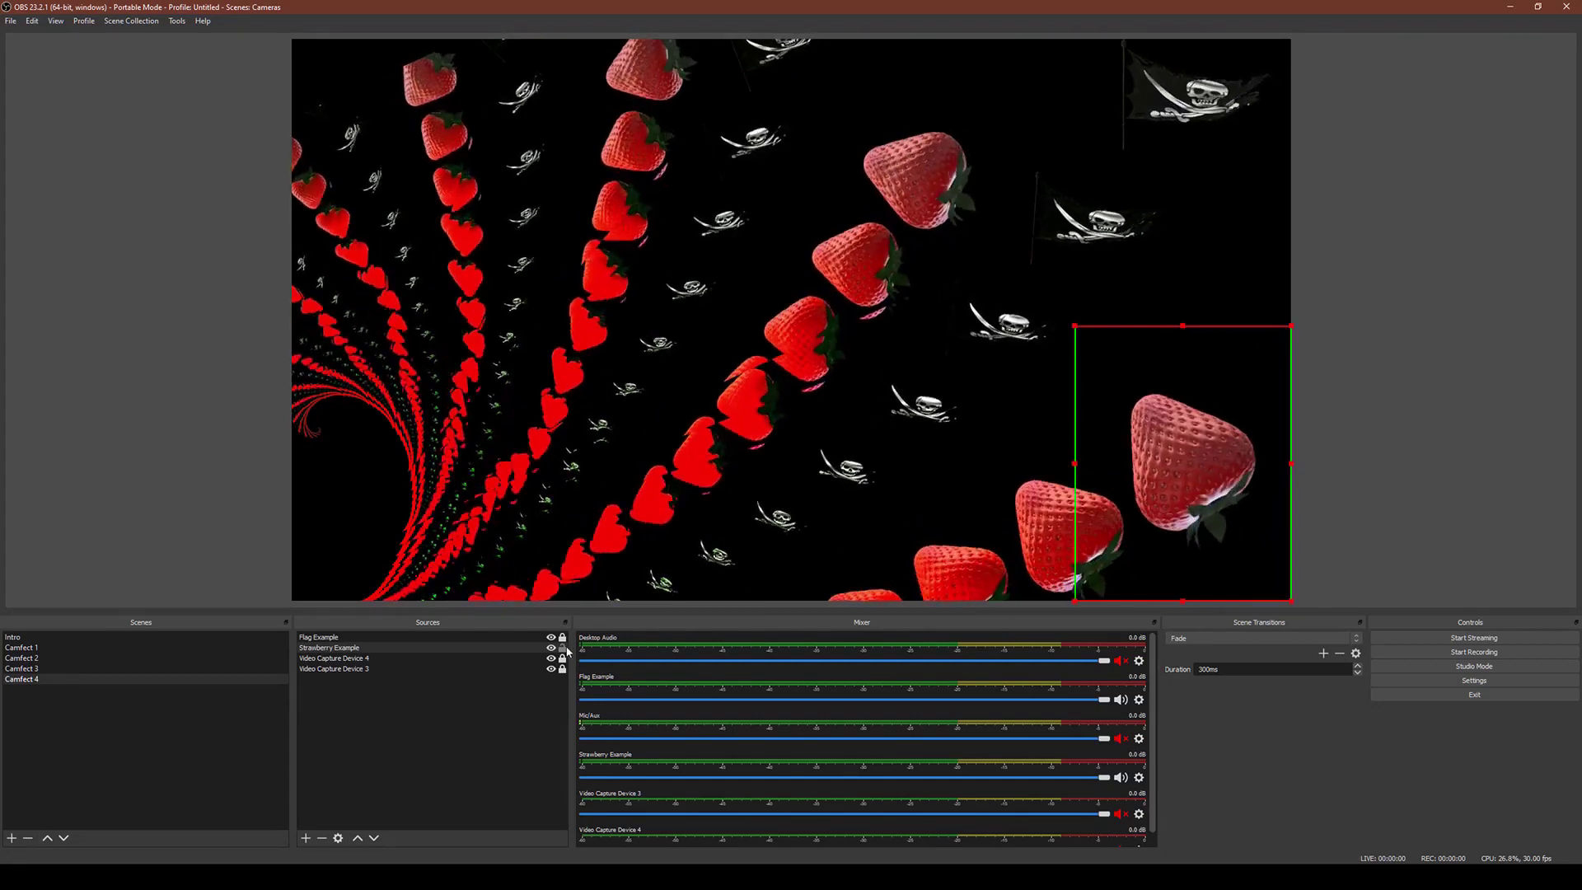
- Unlock Flag Example, move it to the top-right corner, and lock it again
{"action": "left_click", "coordinate": [471, 637]}
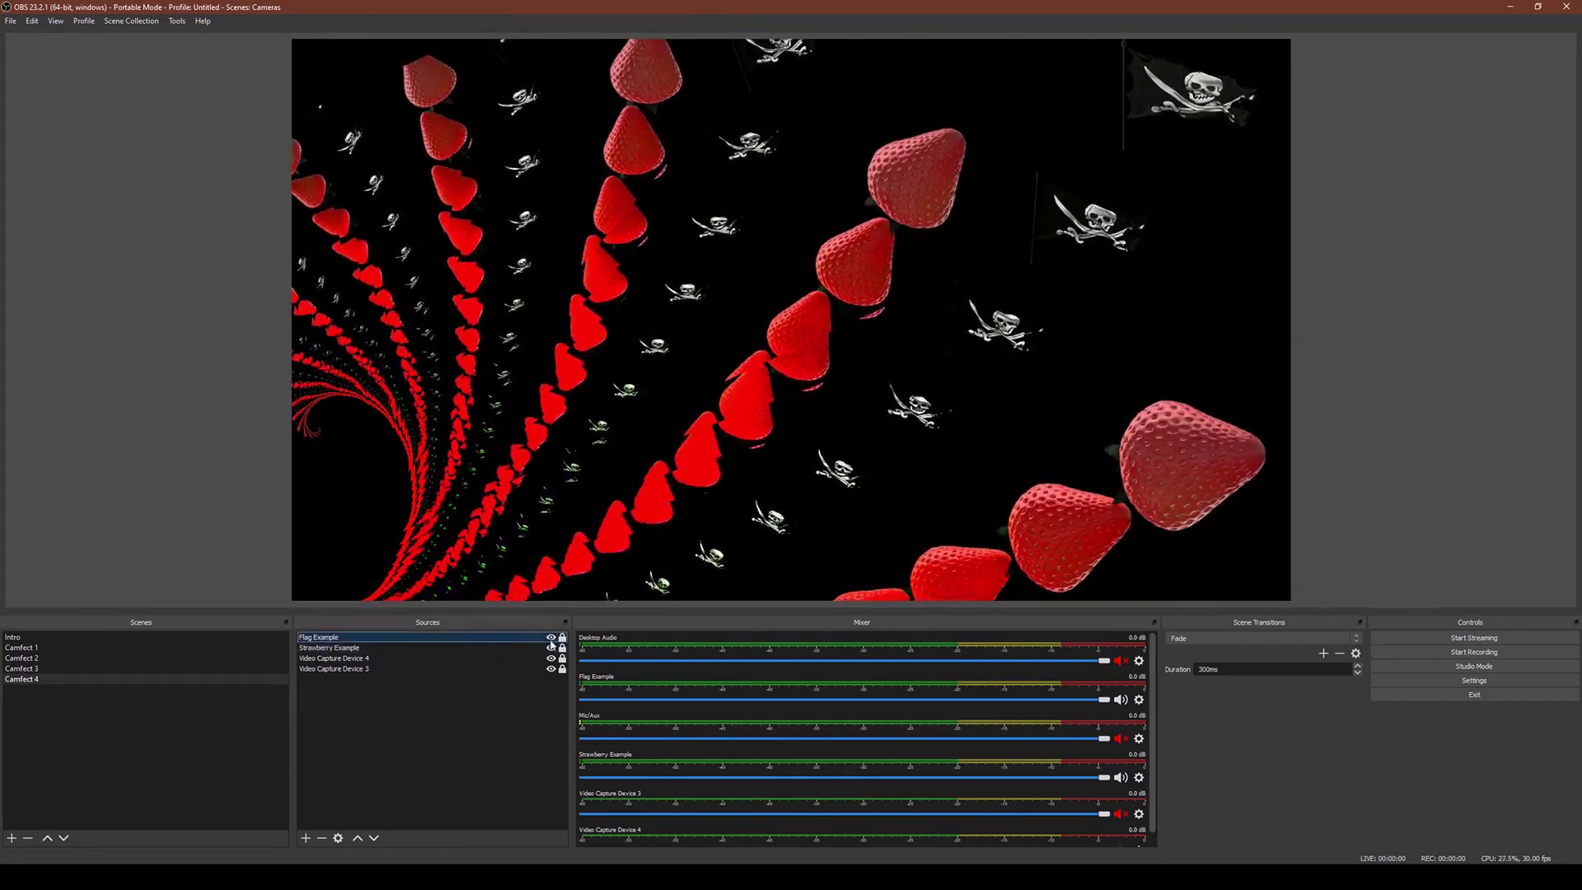
{"action": "left_click", "coordinate": [564, 639]}
{"action": "left_click_drag", "start_coordinate": [1218, 134], "coordinate": [1246, 86]}
{"action": "left_click", "coordinate": [562, 639]}
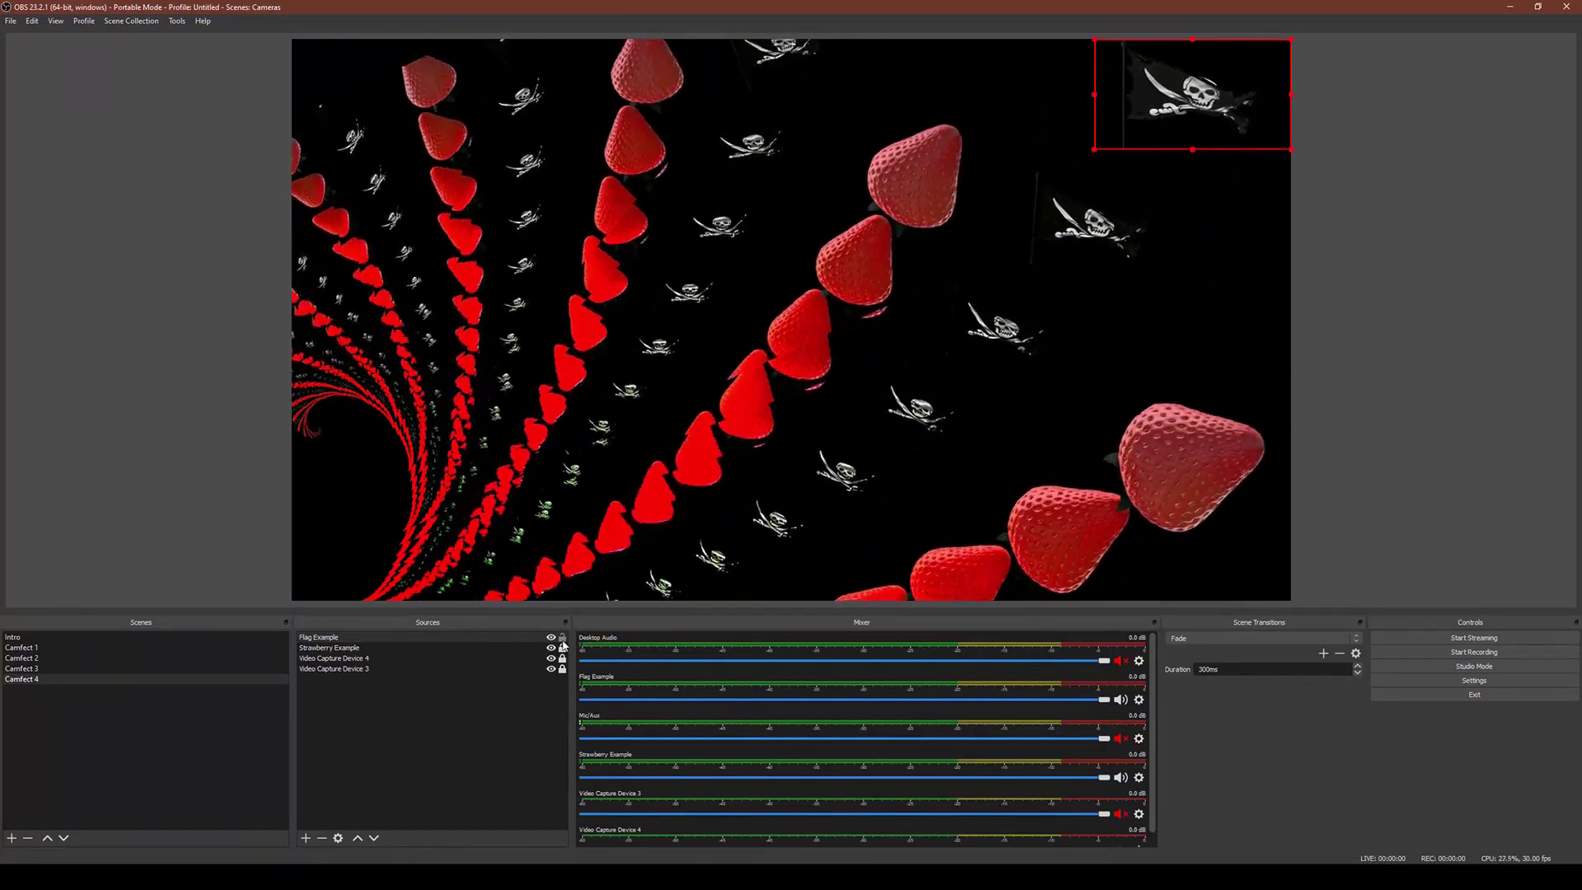
{"action": "left_click", "coordinate": [501, 733]}
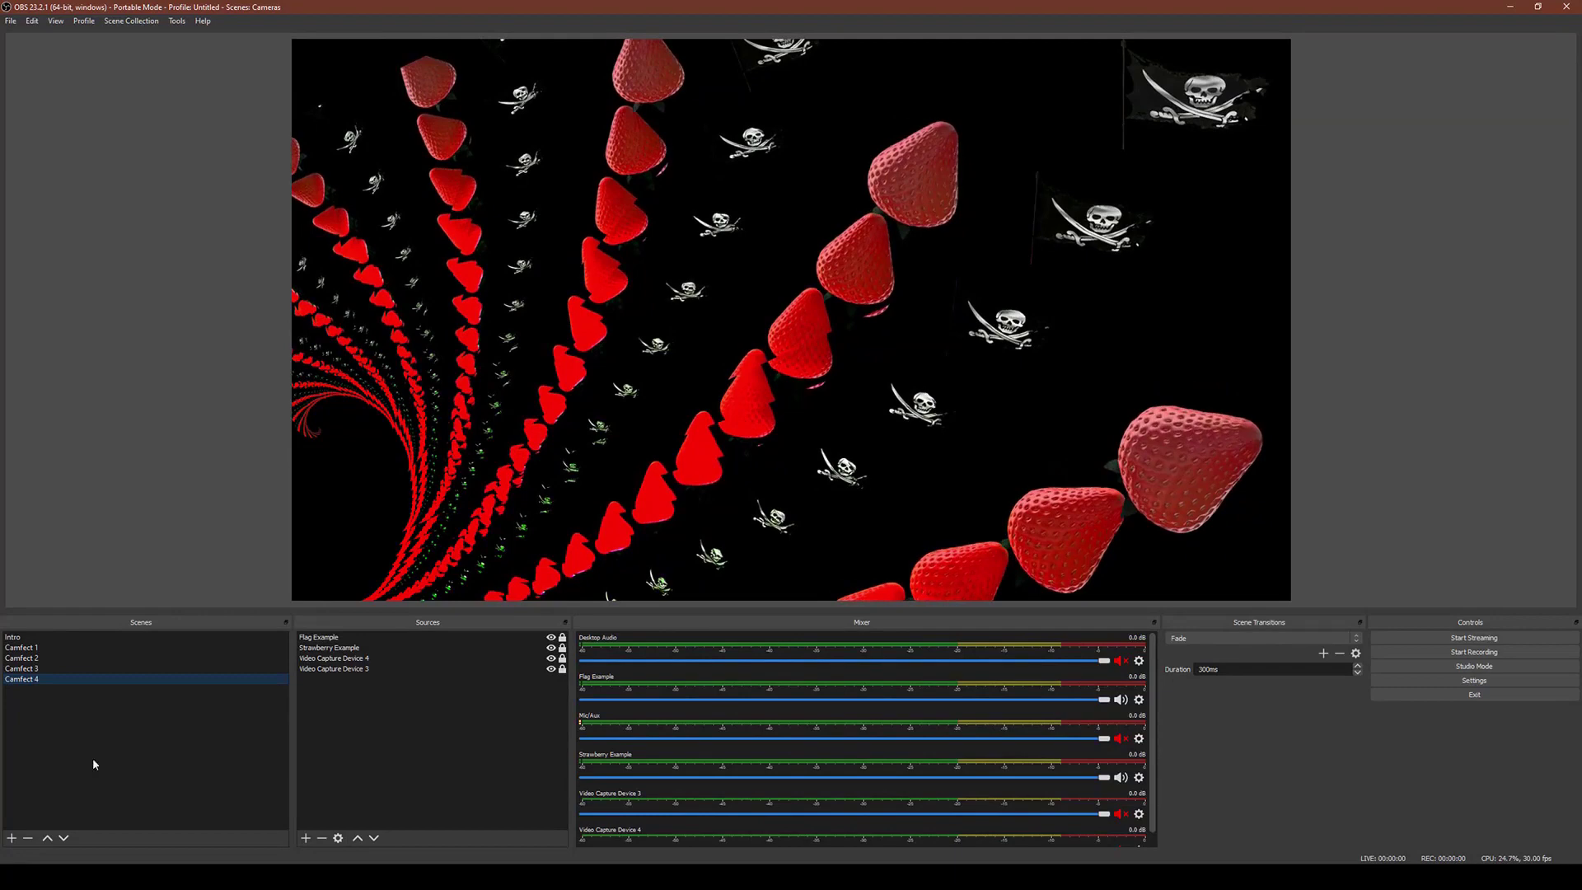
- Add a scene called 'A thing' to the scene list after Camfect 4
{"action": "left_click", "coordinate": [11, 839]}
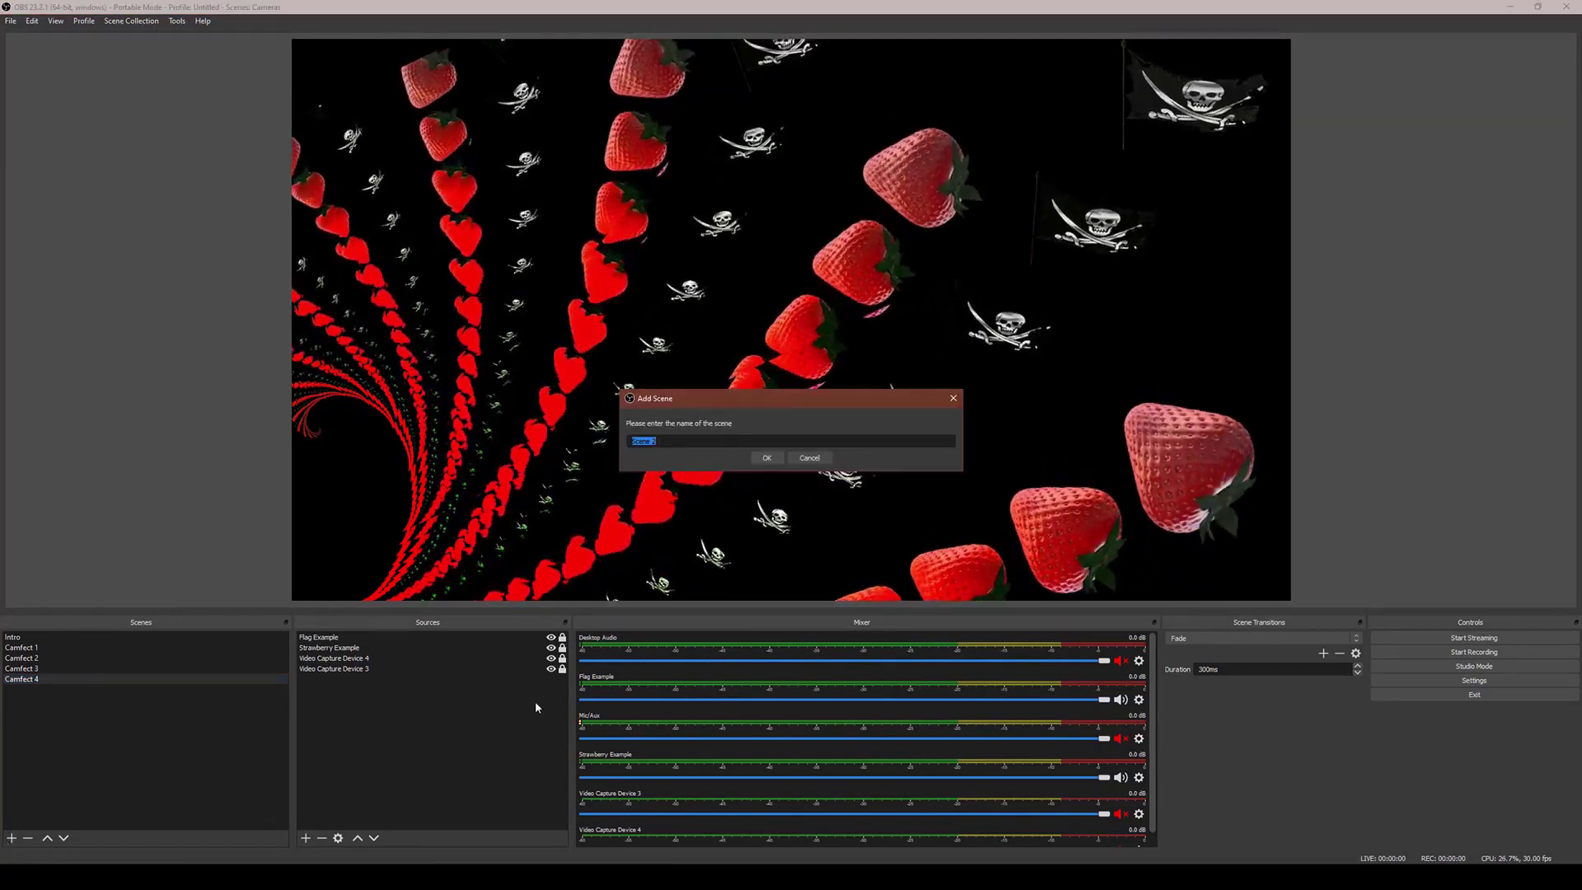
{"action": "type", "text": "A"}
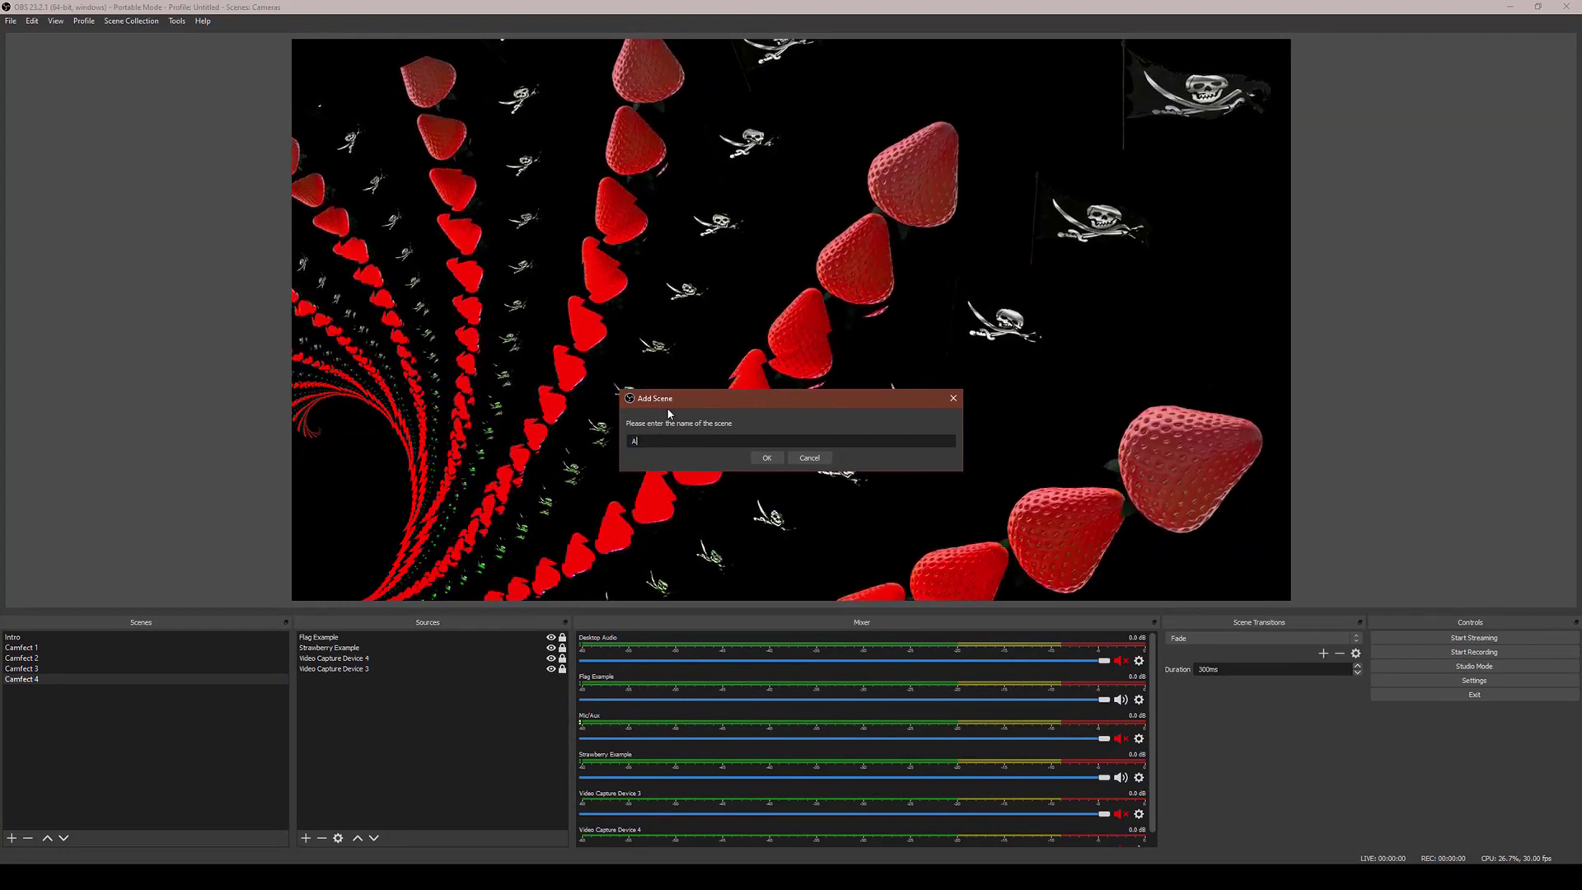
{"action": "type", "text": " thing"}
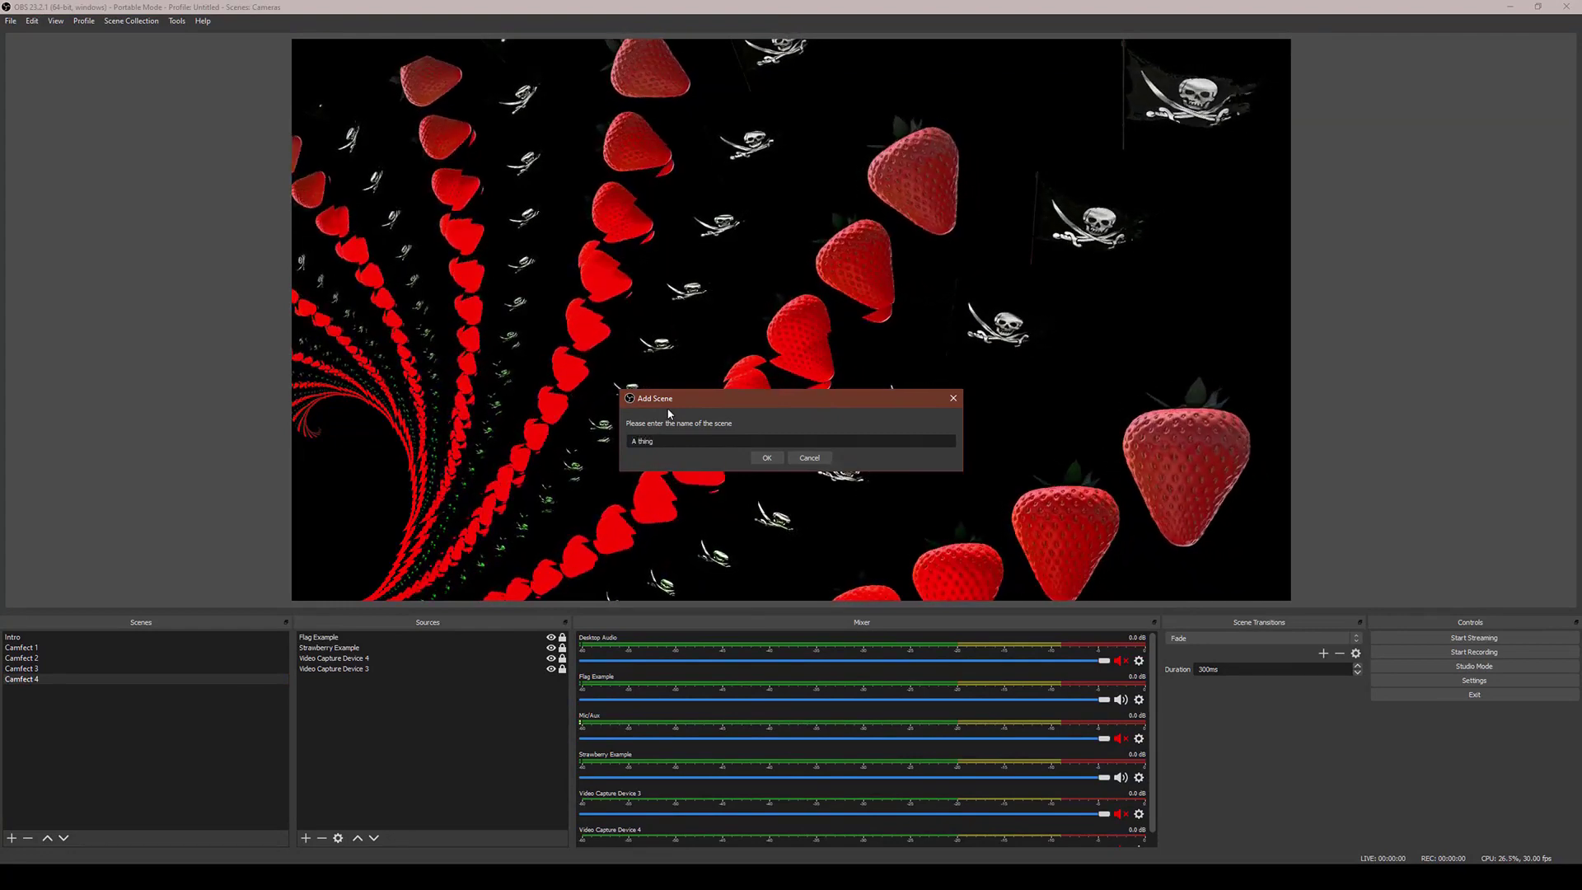
{"action": "key", "text": "Return"}
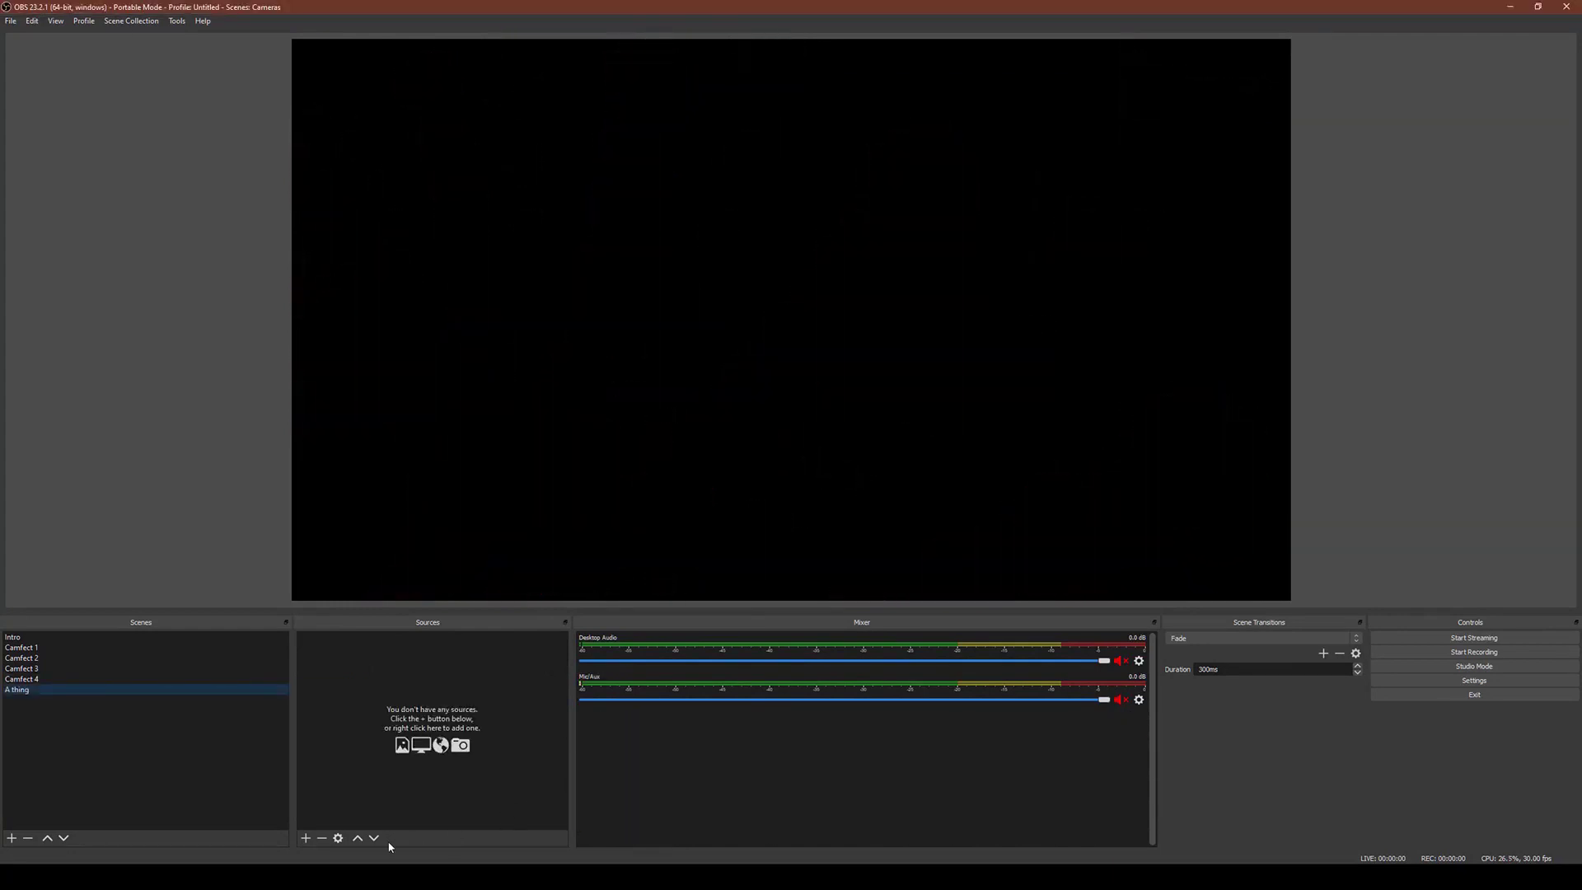
- Begin adding a Media Source that reuses the existing Strawberry Example
{"action": "left_click", "coordinate": [305, 838]}
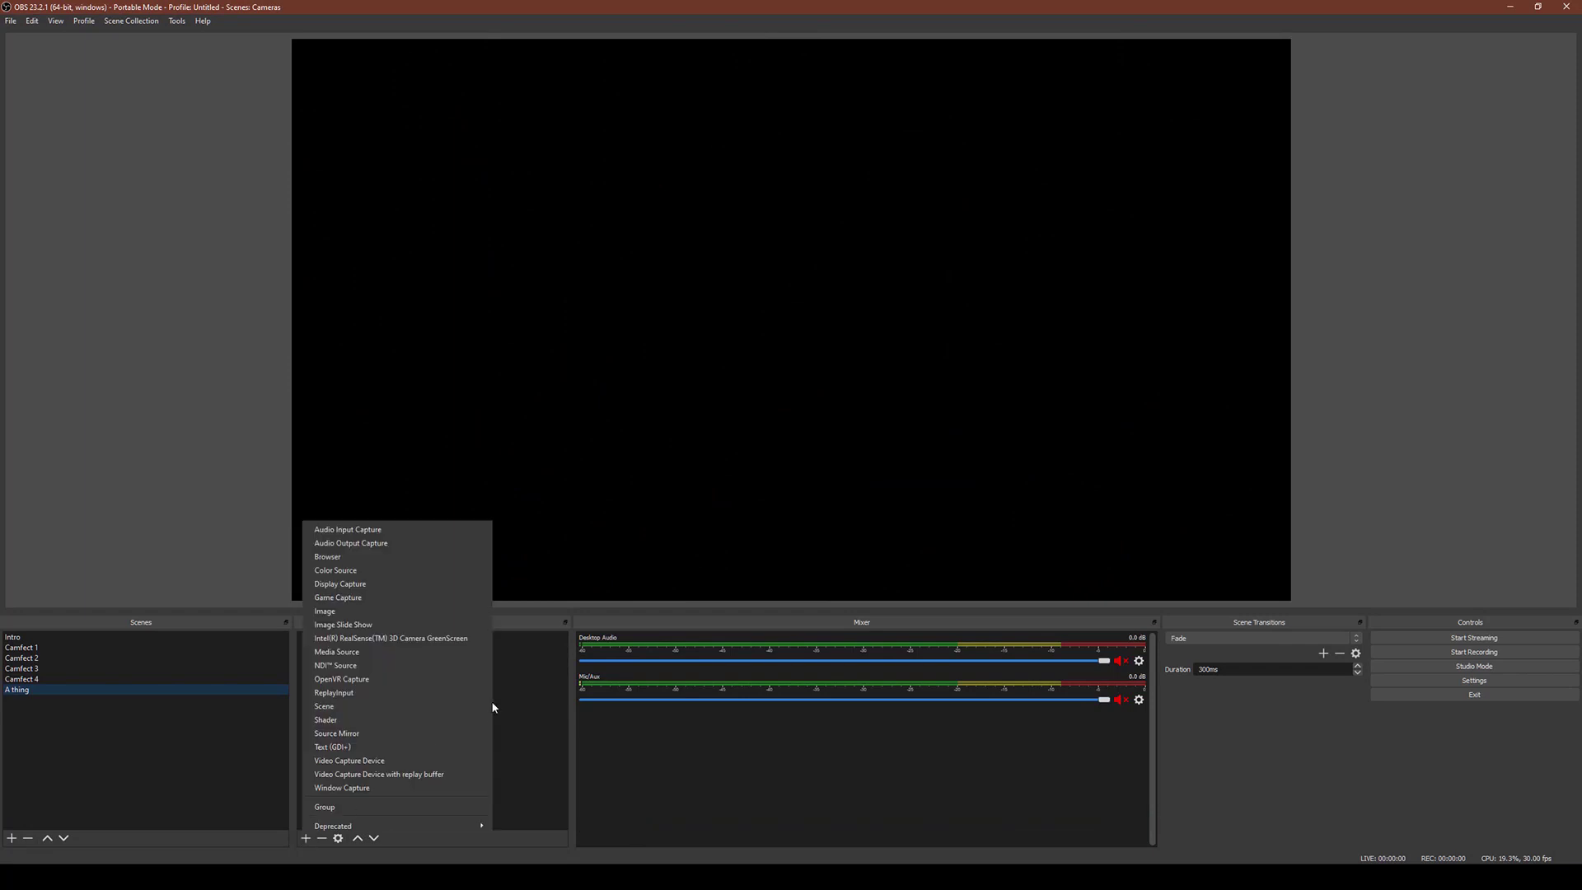
{"action": "left_click", "coordinate": [376, 652]}
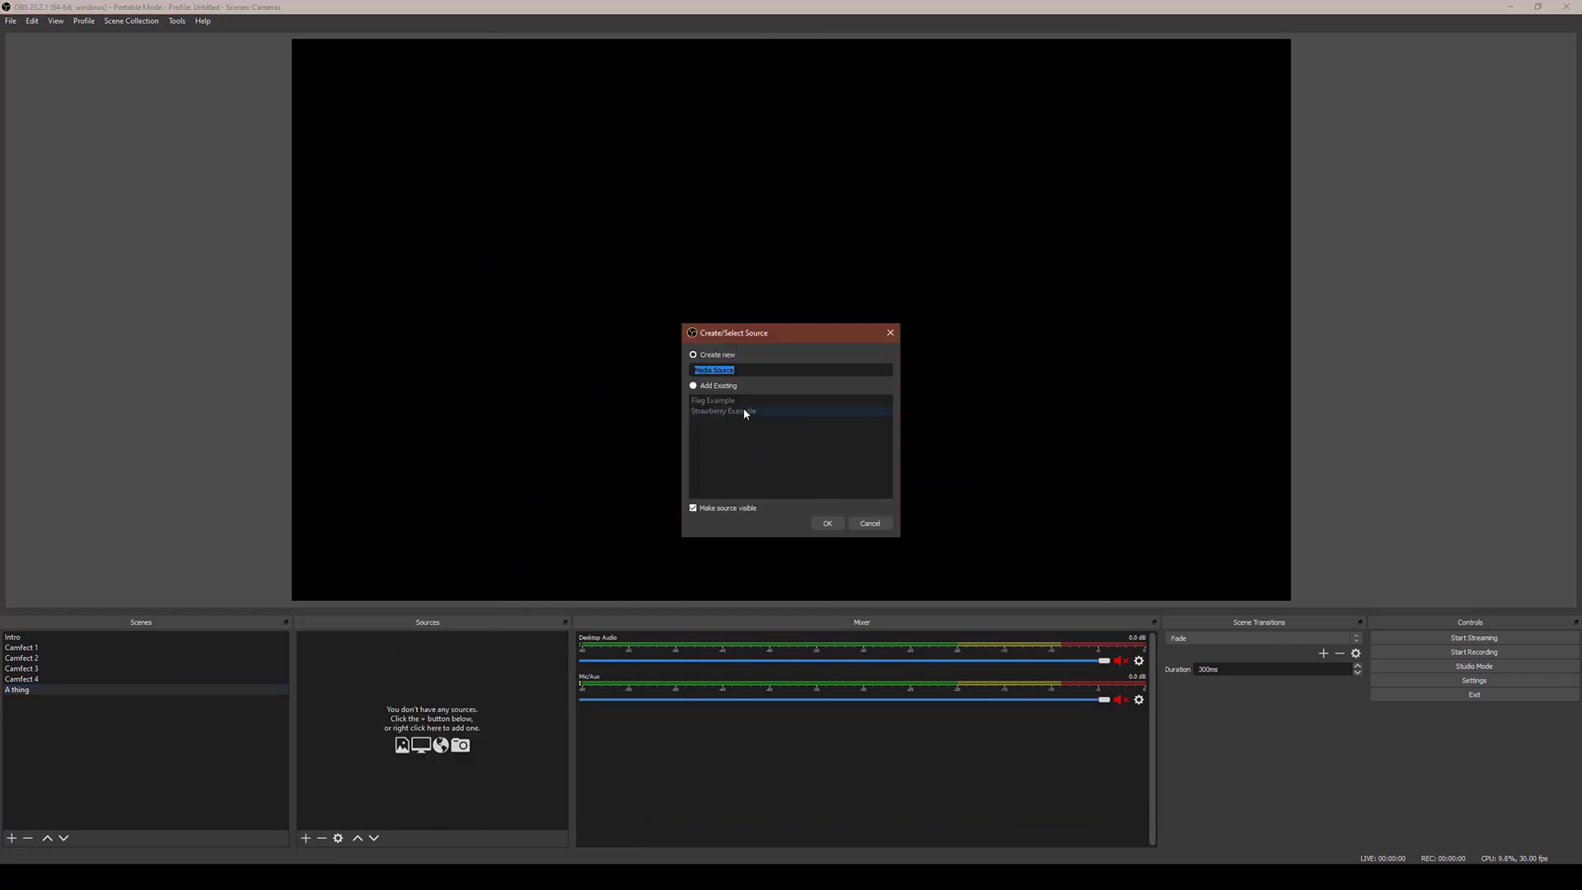
{"action": "left_click", "coordinate": [693, 388]}
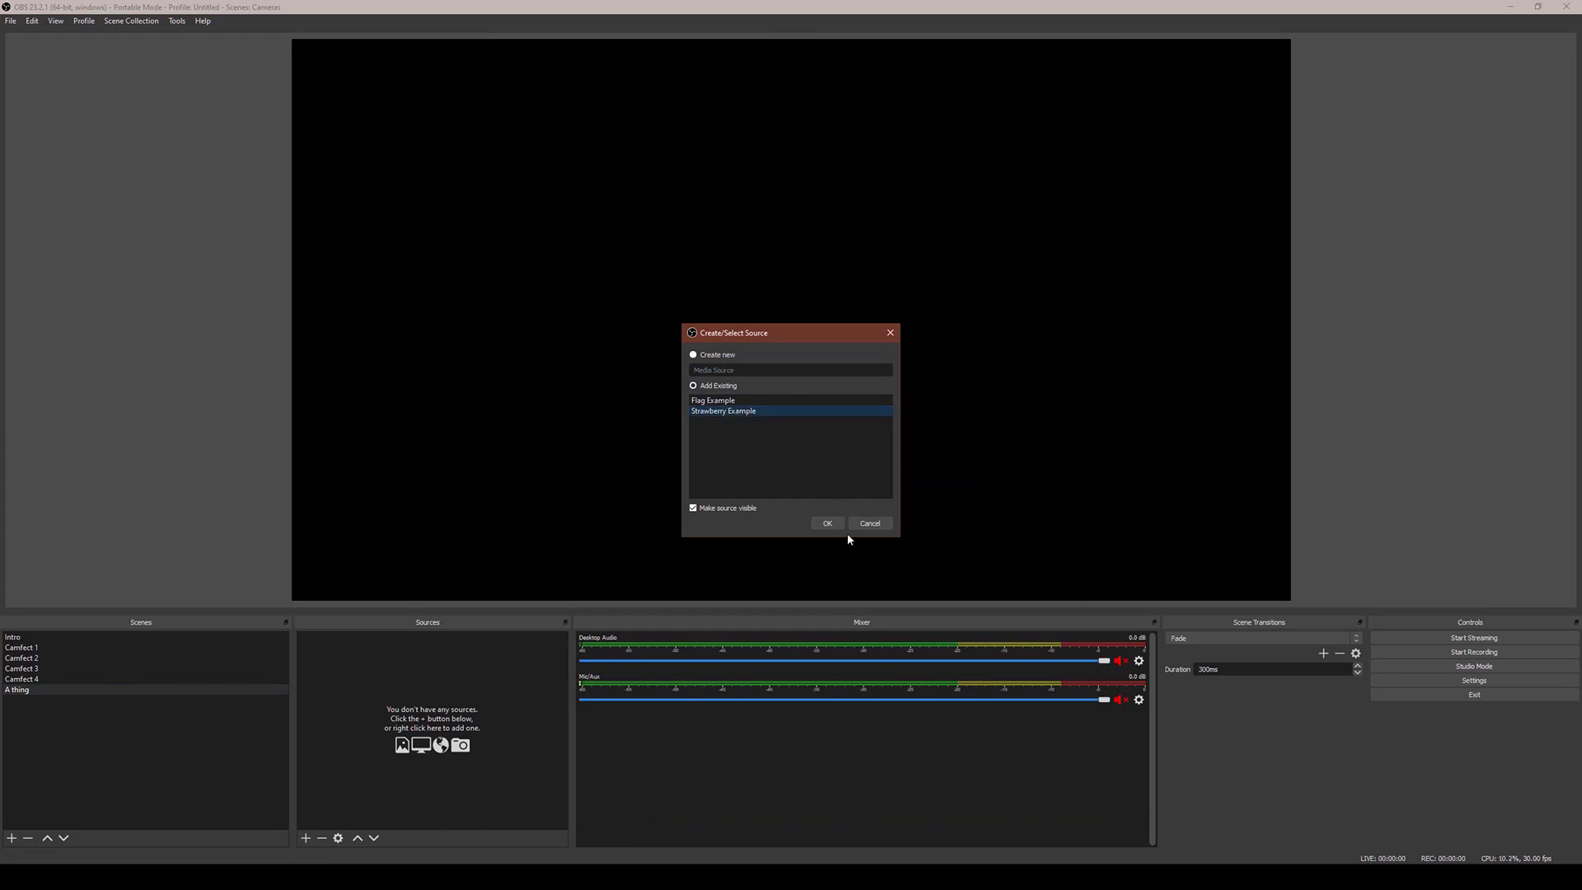
- Add Strawberry Example to the scene and Alt-crop away the right-hand strawberry
{"action": "left_click", "coordinate": [827, 524]}
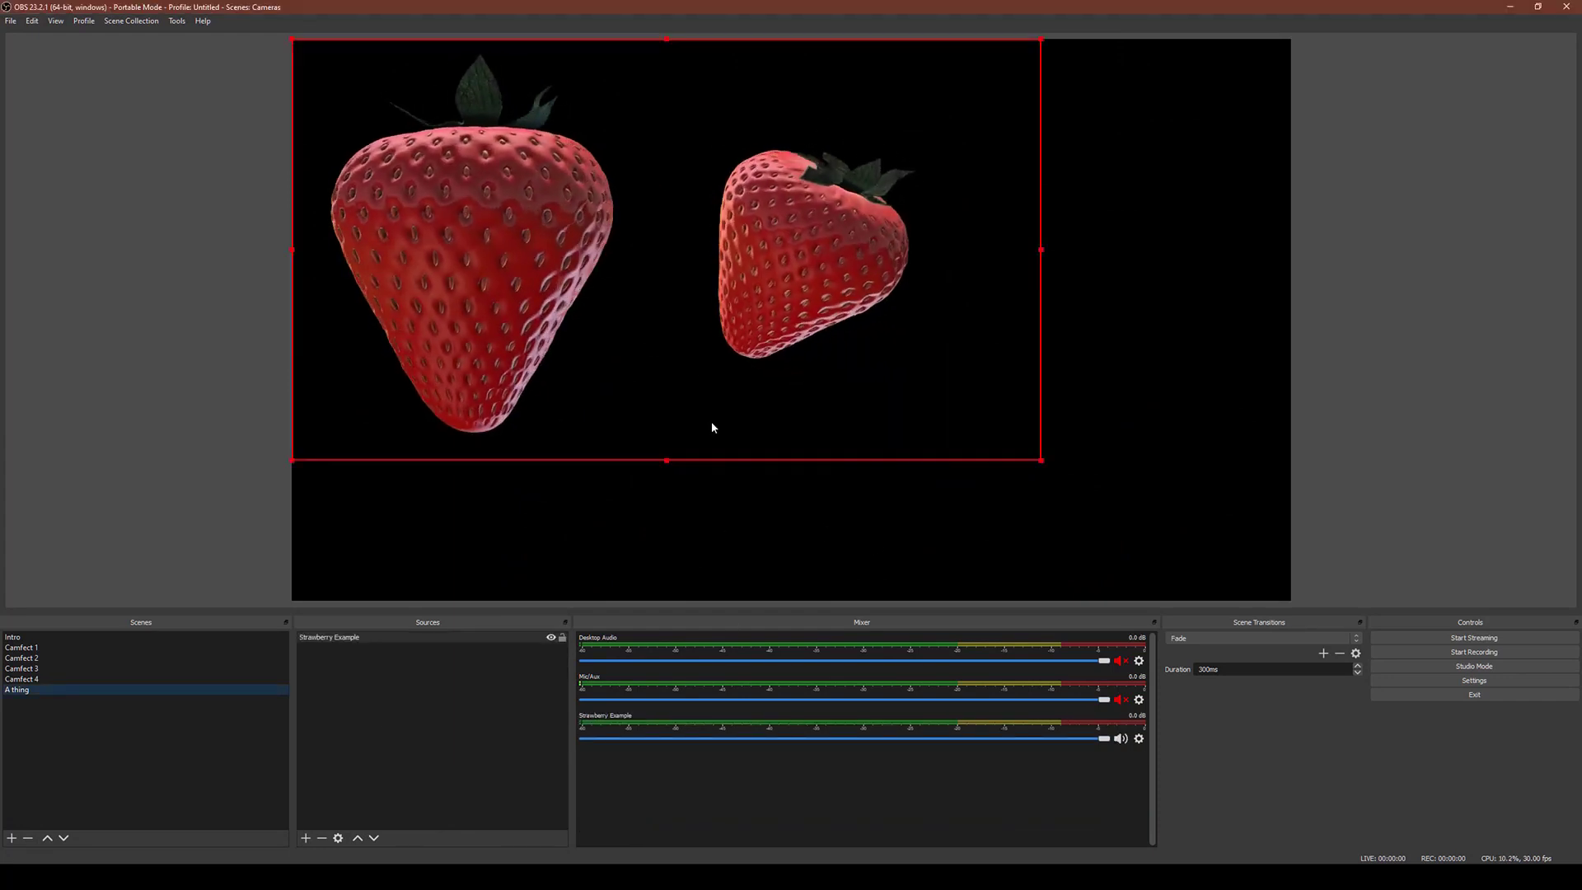
{"action": "left_click_drag", "start_coordinate": [823, 280], "coordinate": [796, 275]}
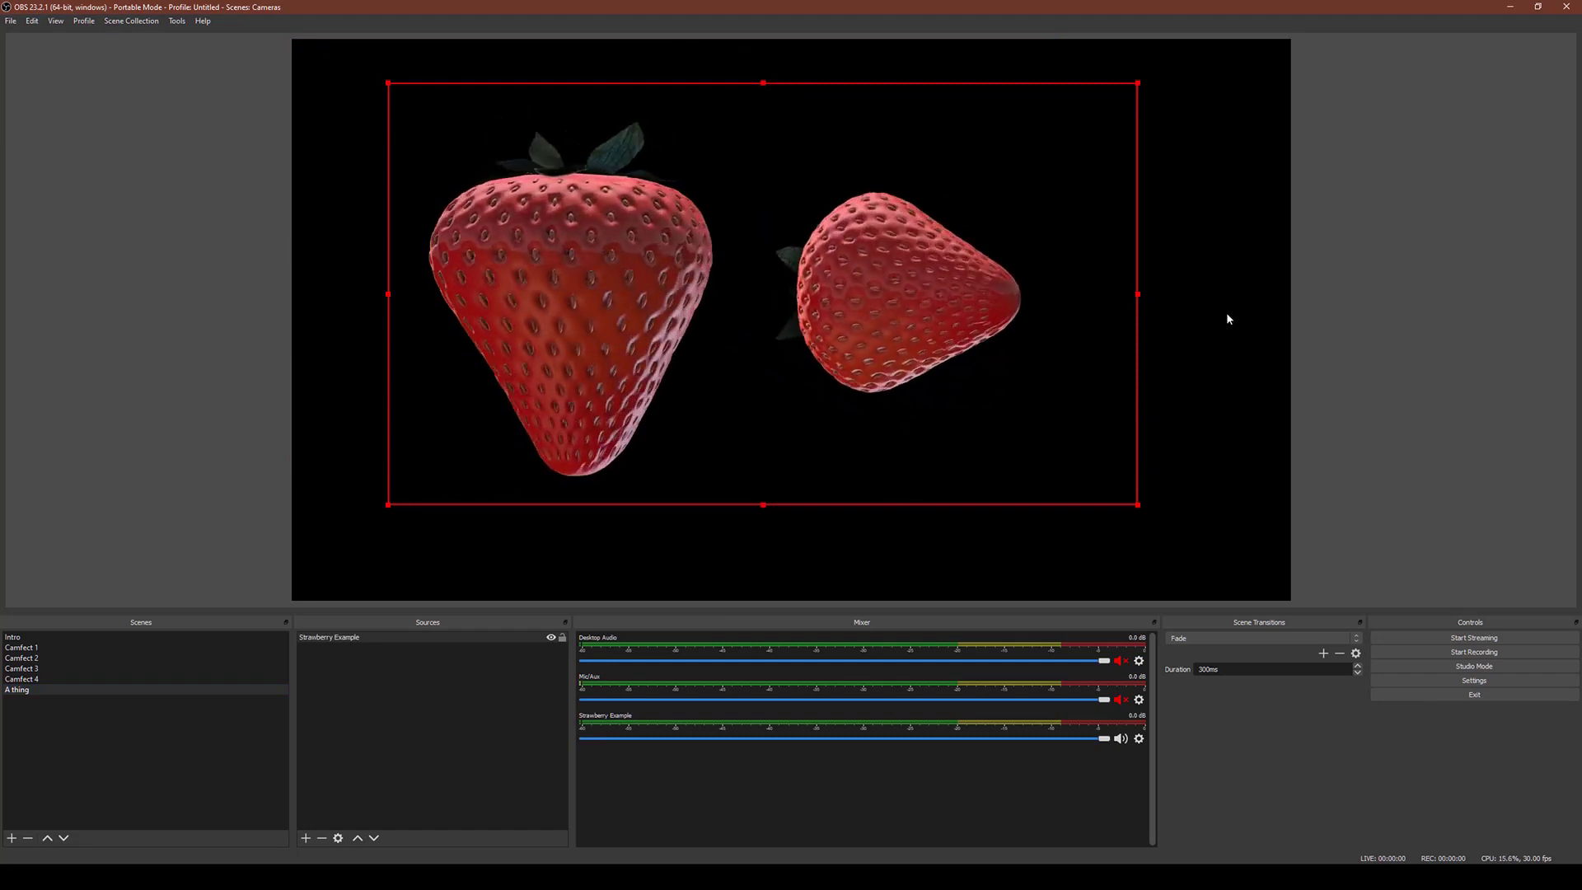
{"action": "key", "text": "alt"}
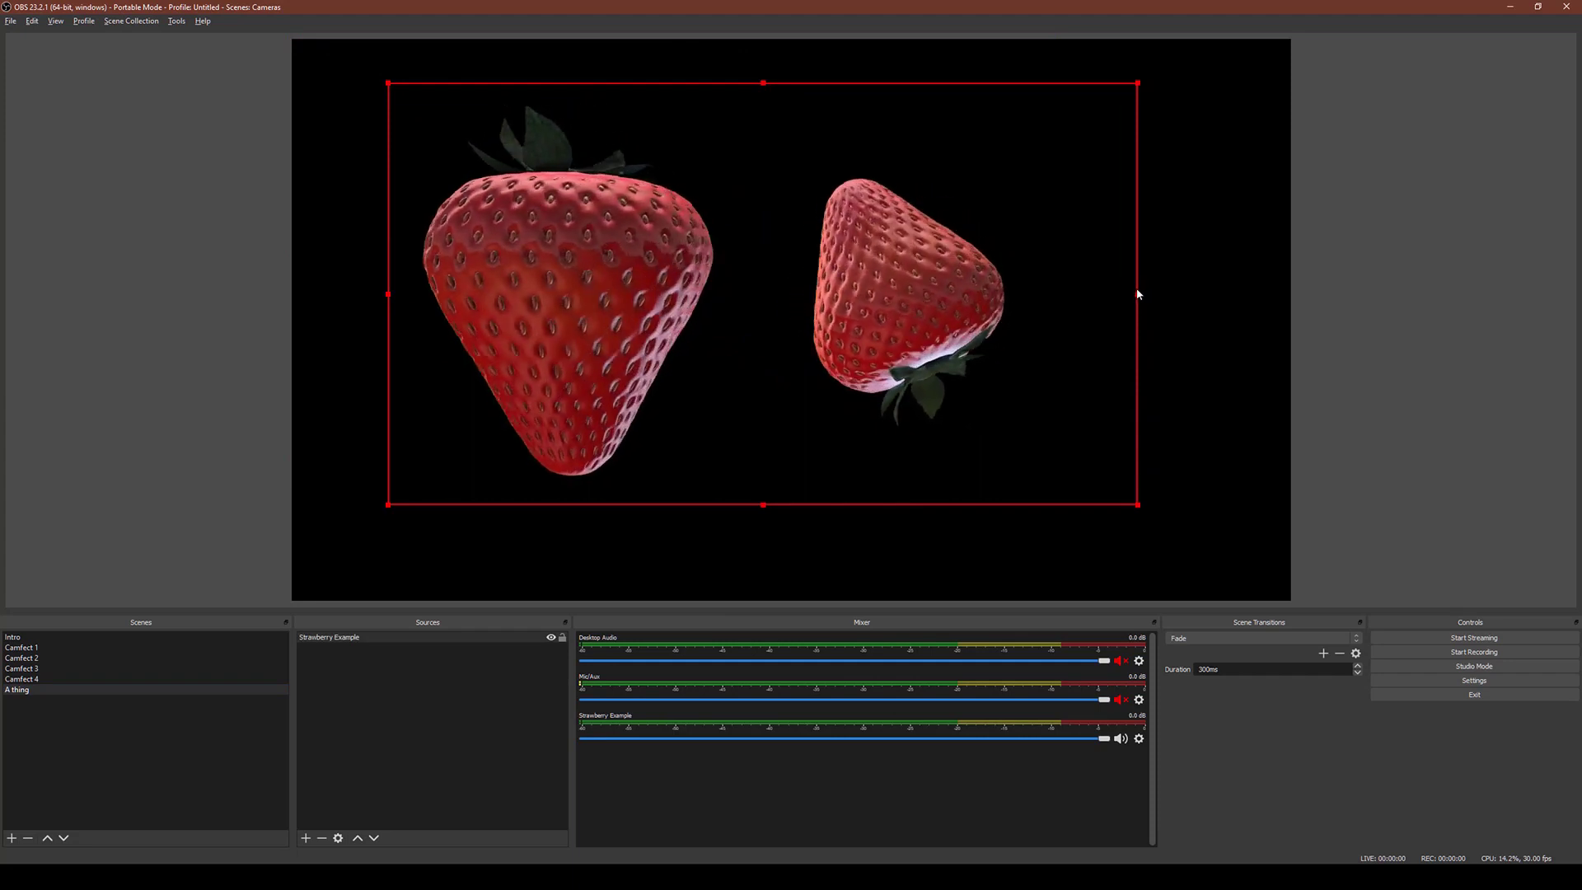
{"action": "left_click_drag", "start_coordinate": [1138, 295], "coordinate": [761, 353]}
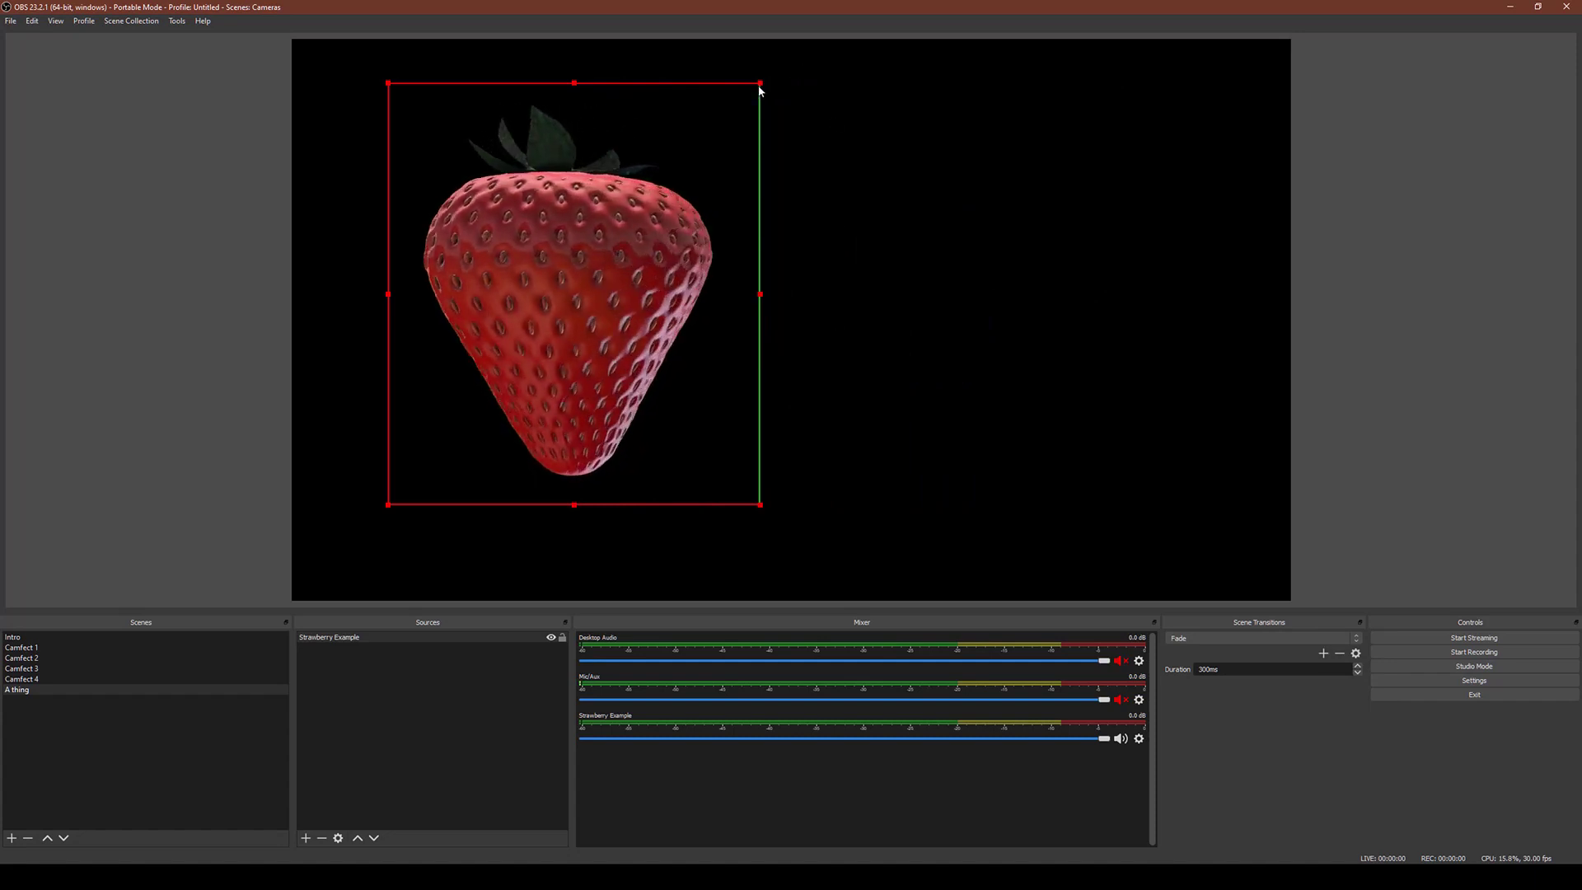
- Shrink the cropped strawberry and place it in the canvas's bottom-left corner
{"action": "left_click_drag", "start_coordinate": [762, 85], "coordinate": [646, 213]}
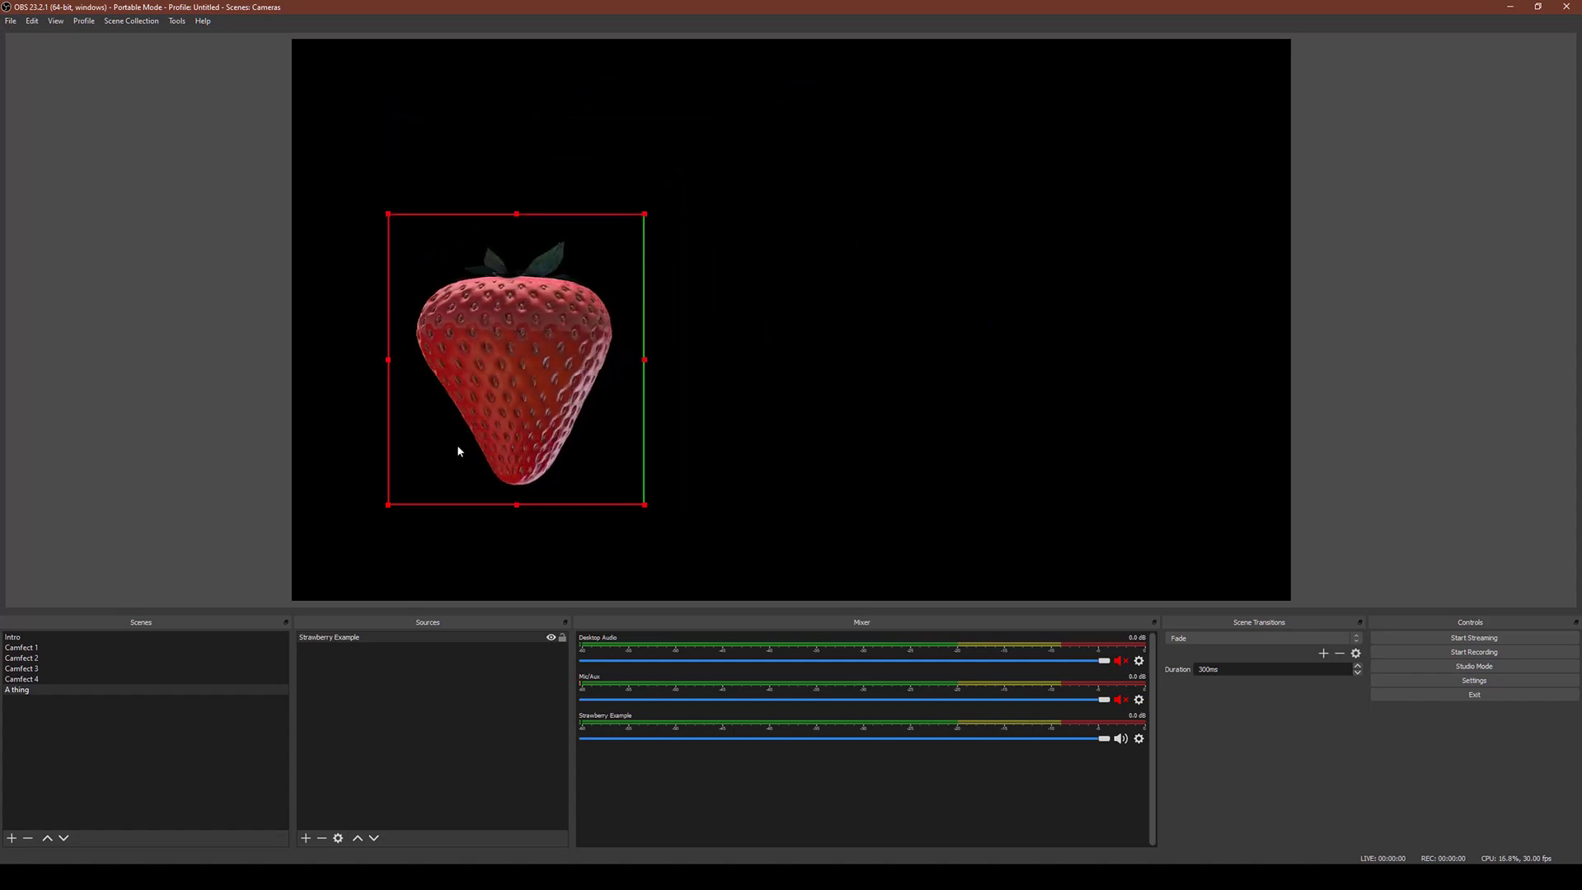
{"action": "left_click_drag", "start_coordinate": [512, 336], "coordinate": [698, 316]}
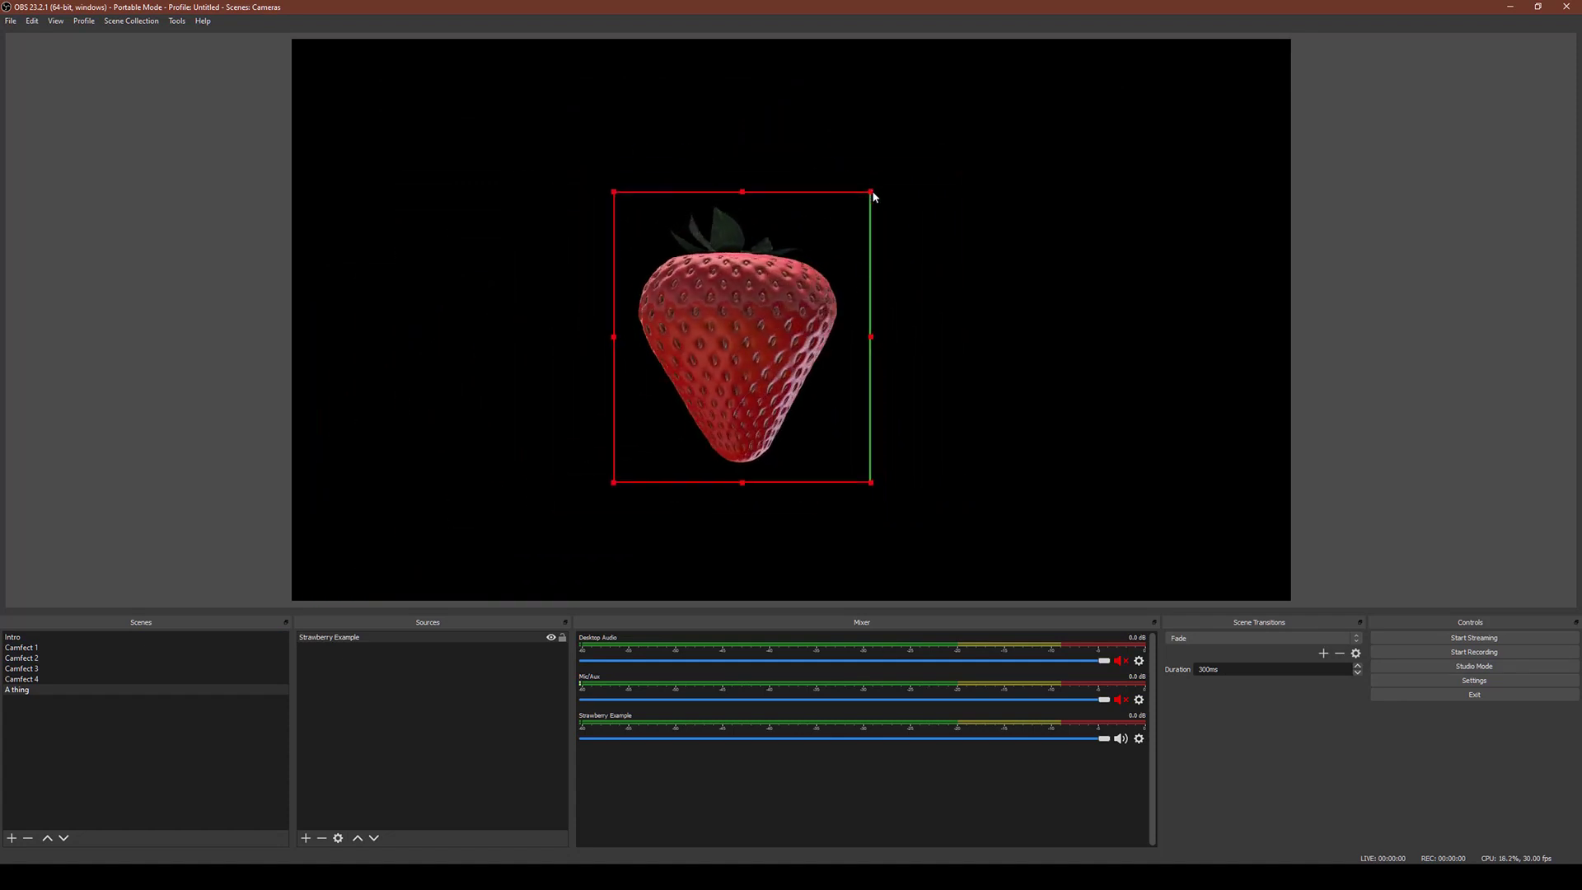
{"action": "left_click_drag", "start_coordinate": [871, 195], "coordinate": [754, 325]}
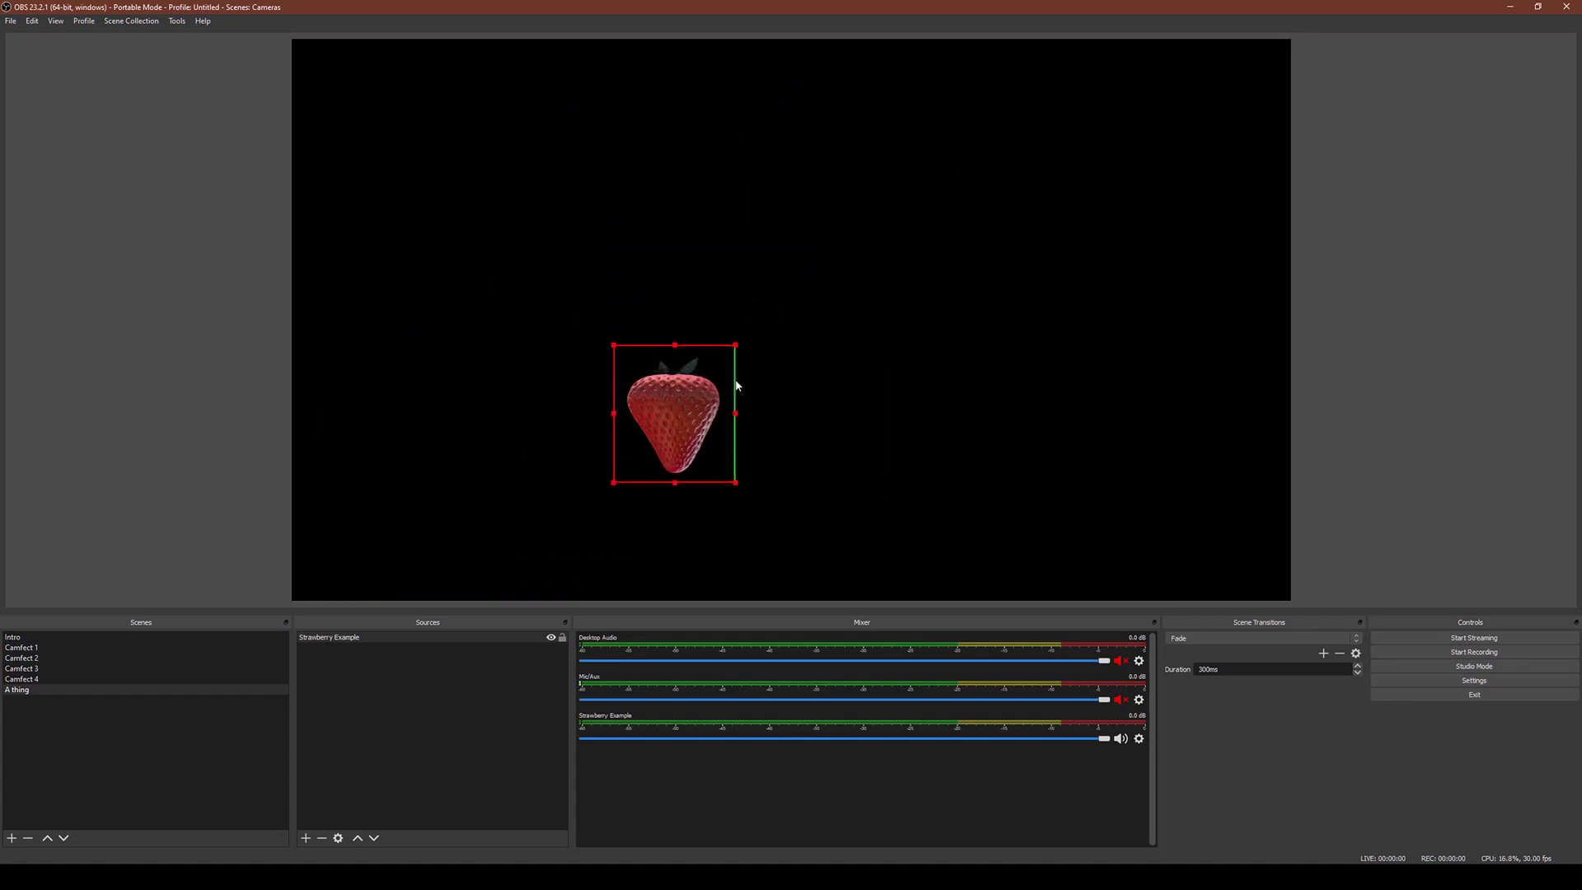
{"action": "left_click_drag", "start_coordinate": [738, 385], "coordinate": [360, 548]}
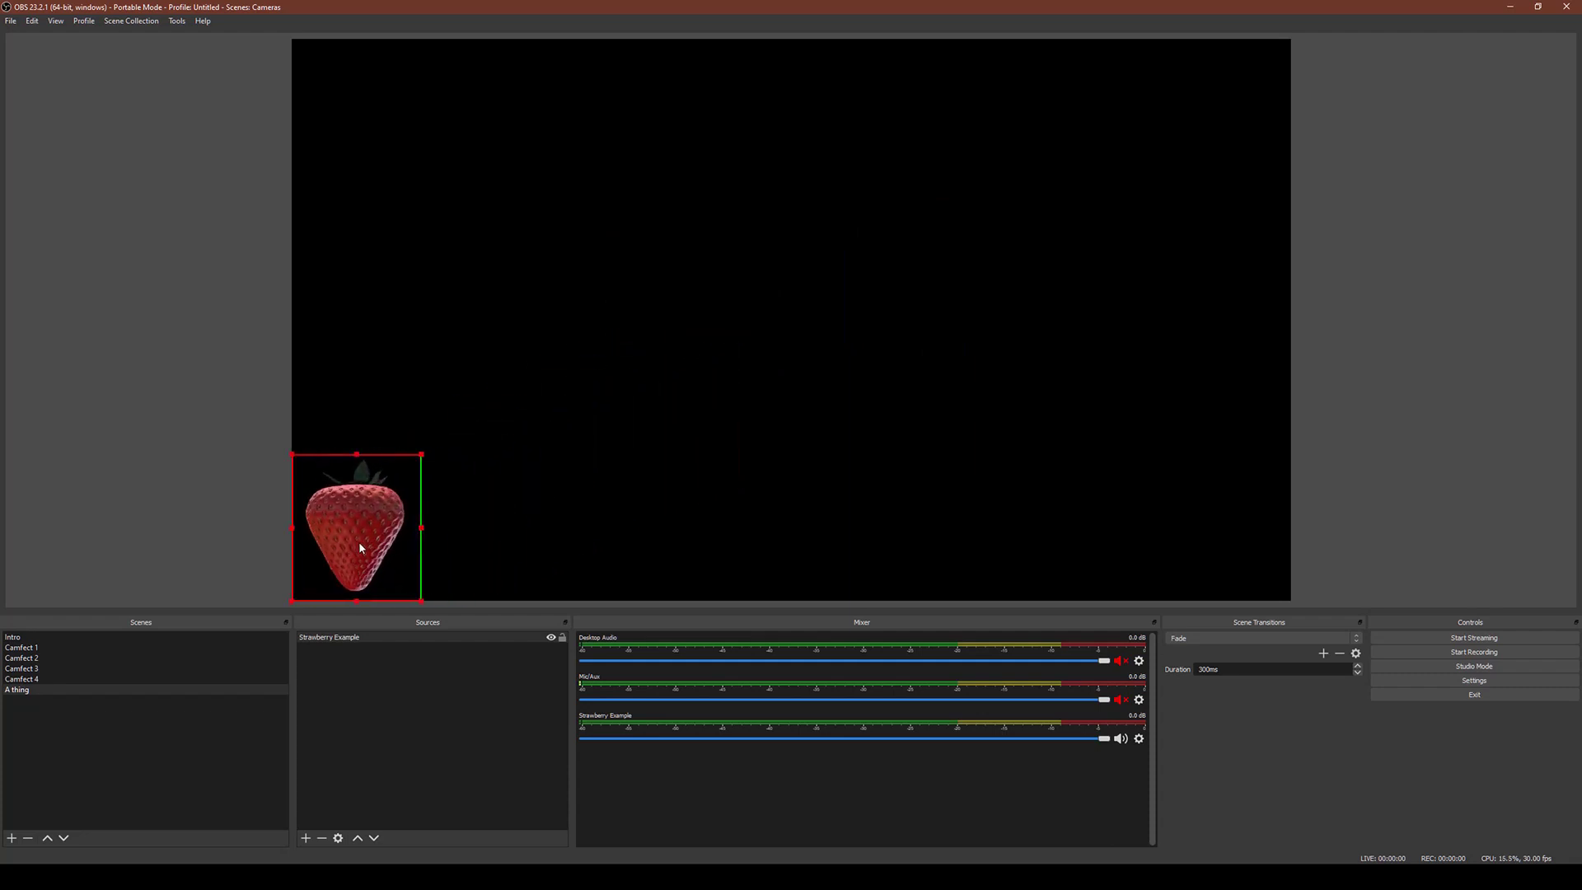
{"action": "left_click_drag", "start_coordinate": [378, 189], "coordinate": [354, 545]}
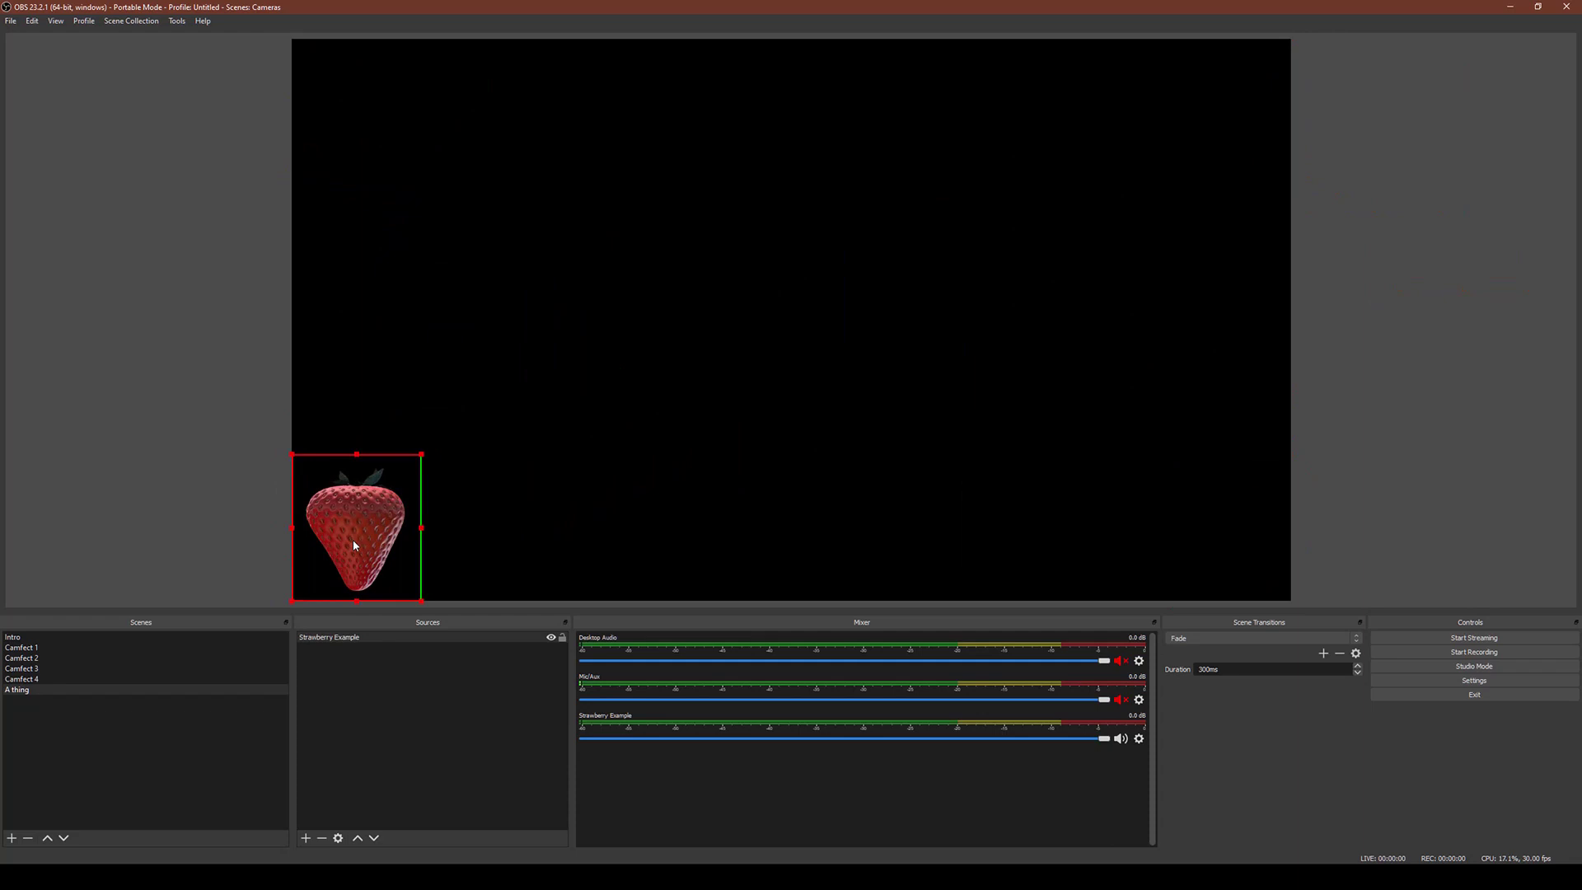
{"action": "left_click", "coordinate": [456, 763]}
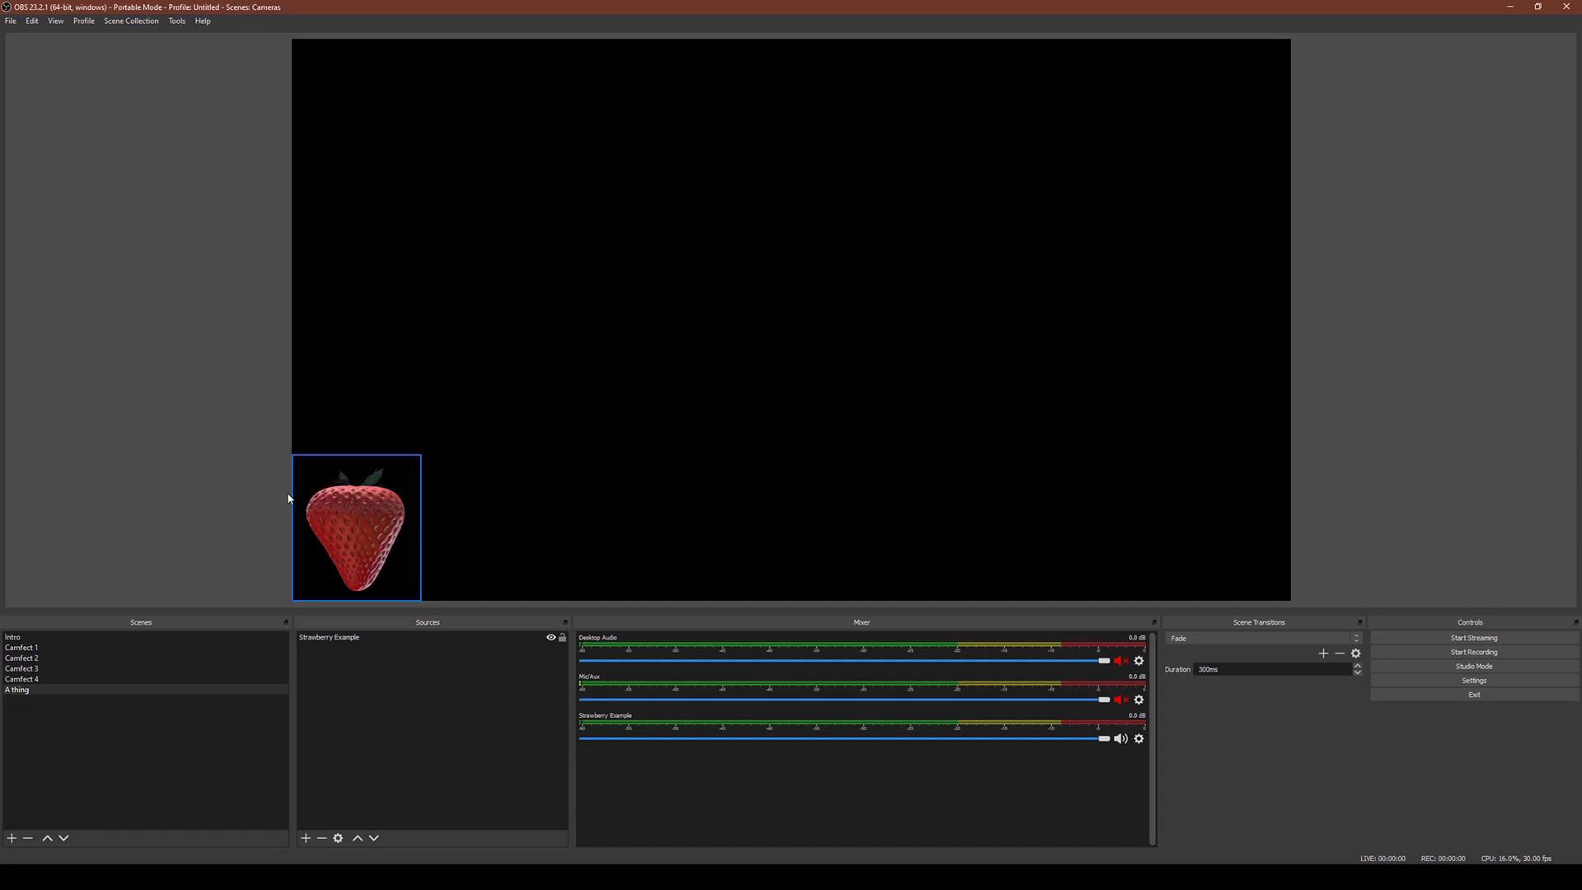
- Add Video Capture Device 5 to 'A thing' with OBS-Camera as its device
{"action": "left_click", "coordinate": [305, 839]}
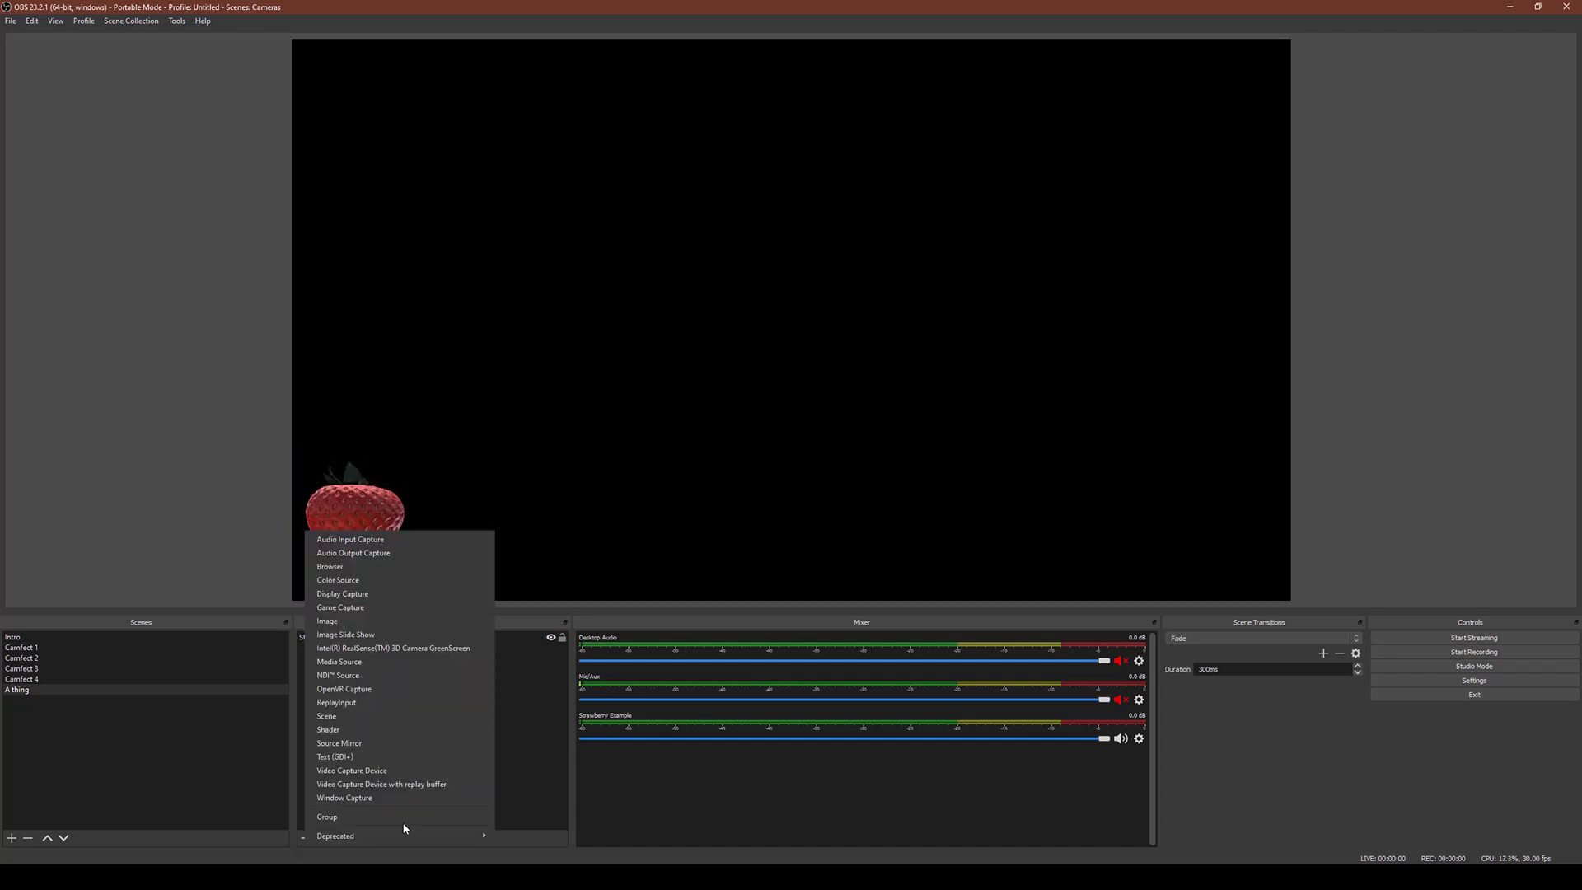
{"action": "left_click", "coordinate": [405, 772]}
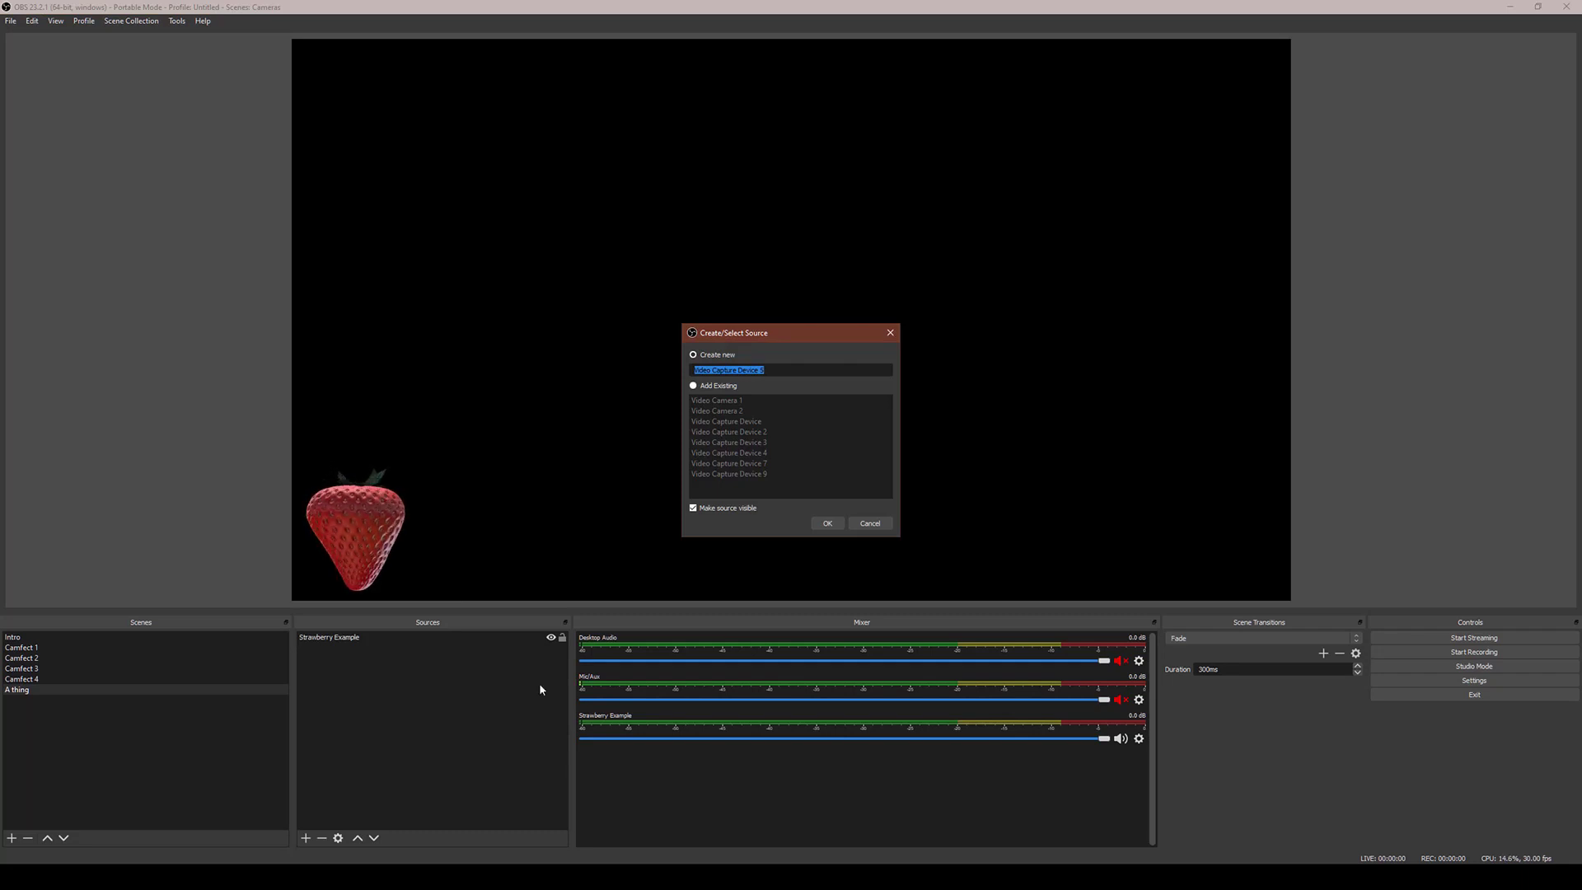
{"action": "left_click", "coordinate": [831, 523]}
{"action": "left_click", "coordinate": [793, 416]}
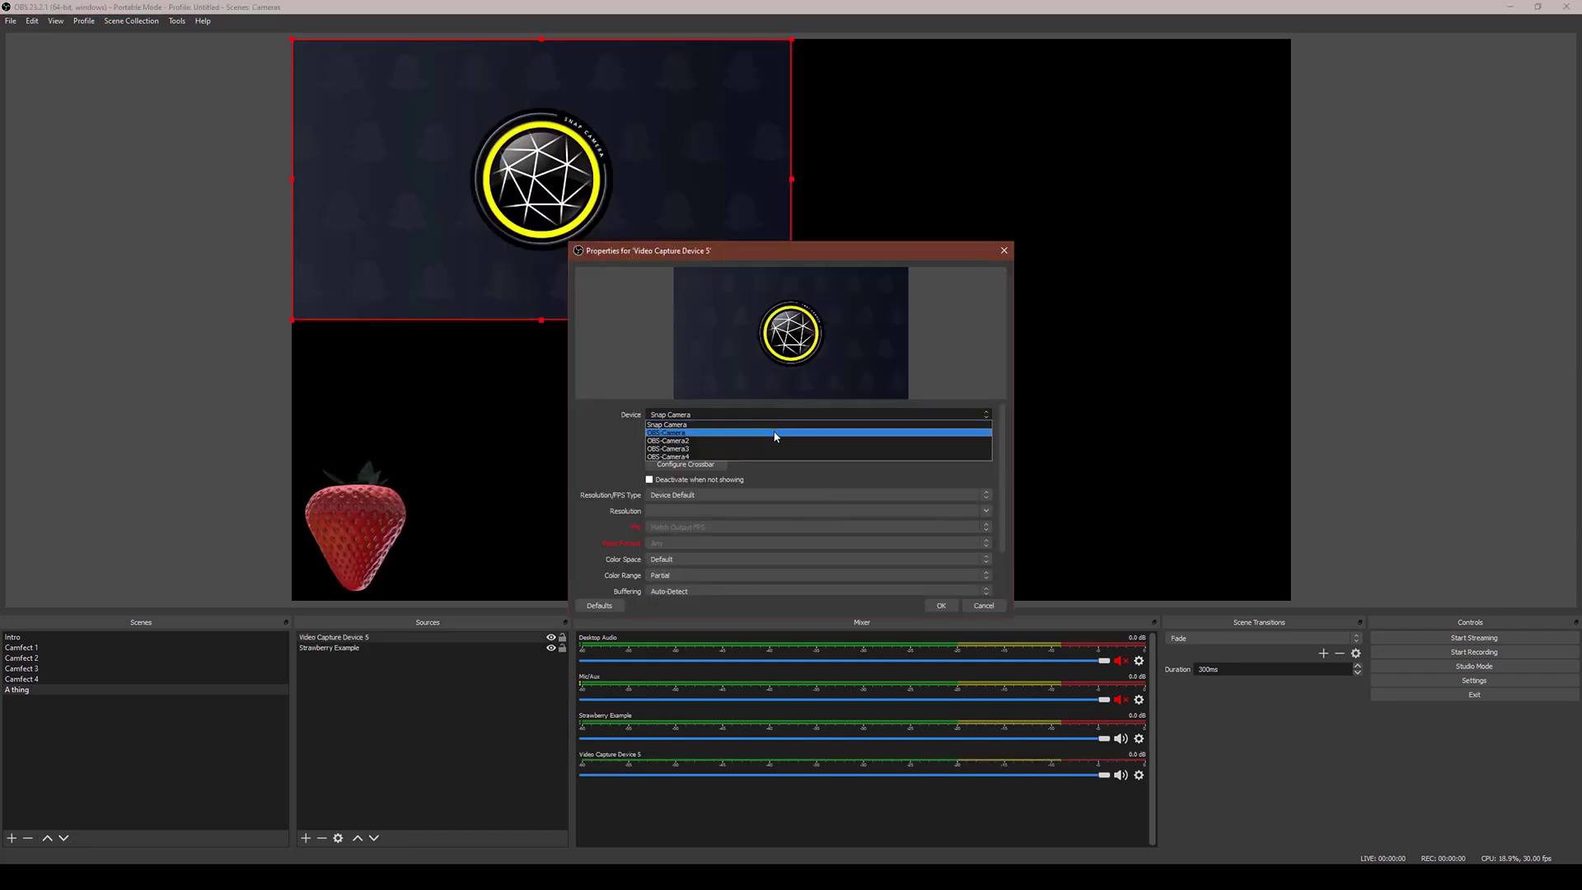
{"action": "left_click", "coordinate": [775, 434]}
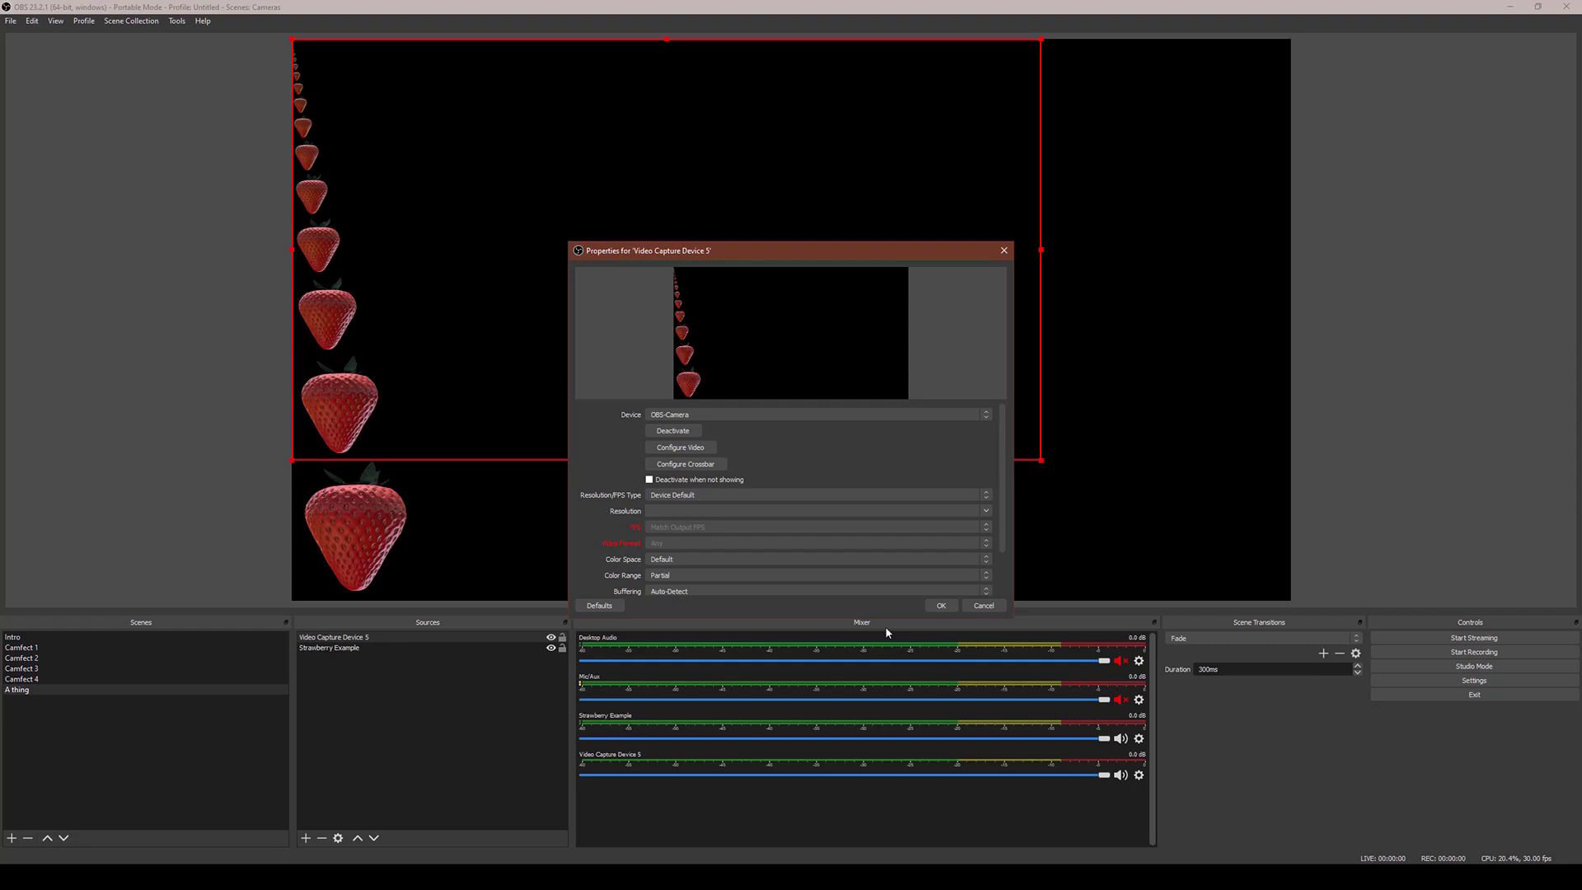
{"action": "left_click", "coordinate": [939, 607]}
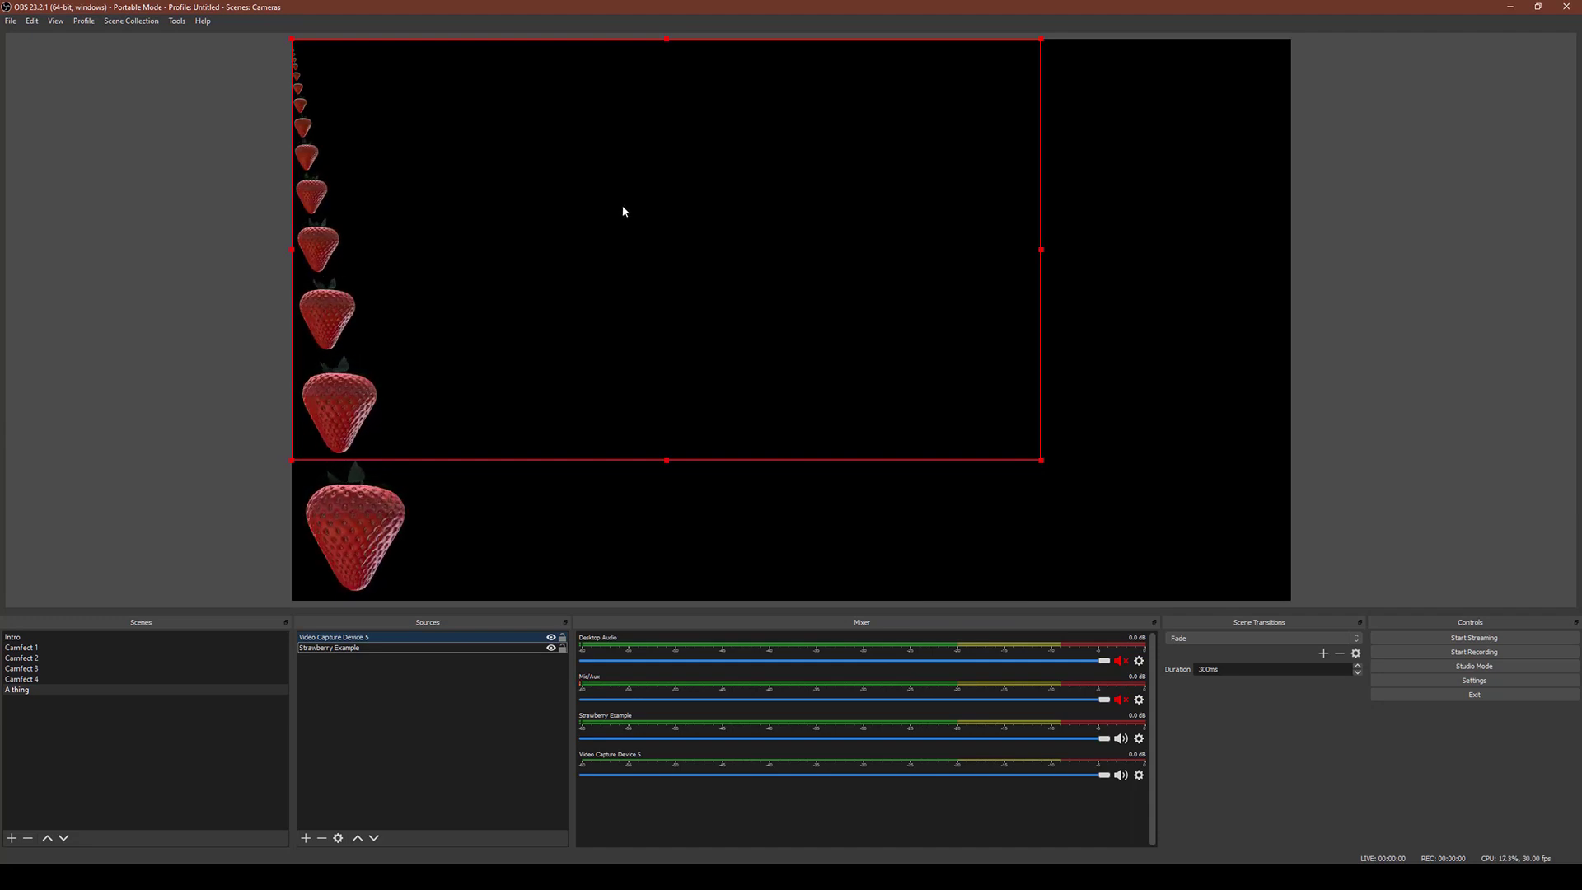
- Move the OBS-Camera feed right and down in the preview
{"action": "left_click_drag", "start_coordinate": [671, 217], "coordinate": [778, 257]}
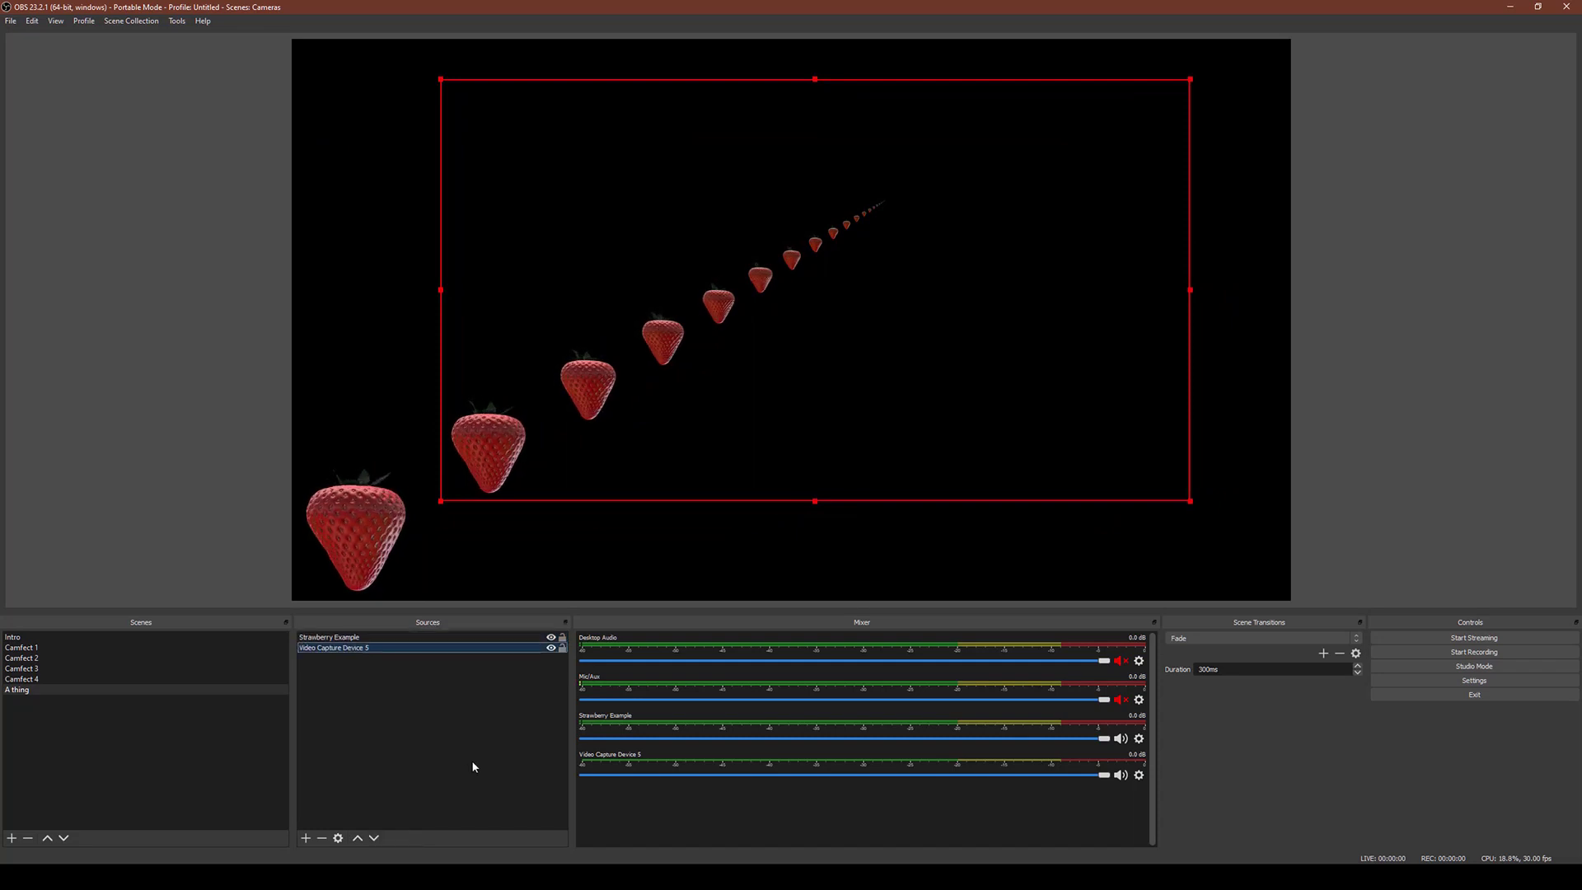
{"action": "left_click", "coordinate": [1006, 269]}
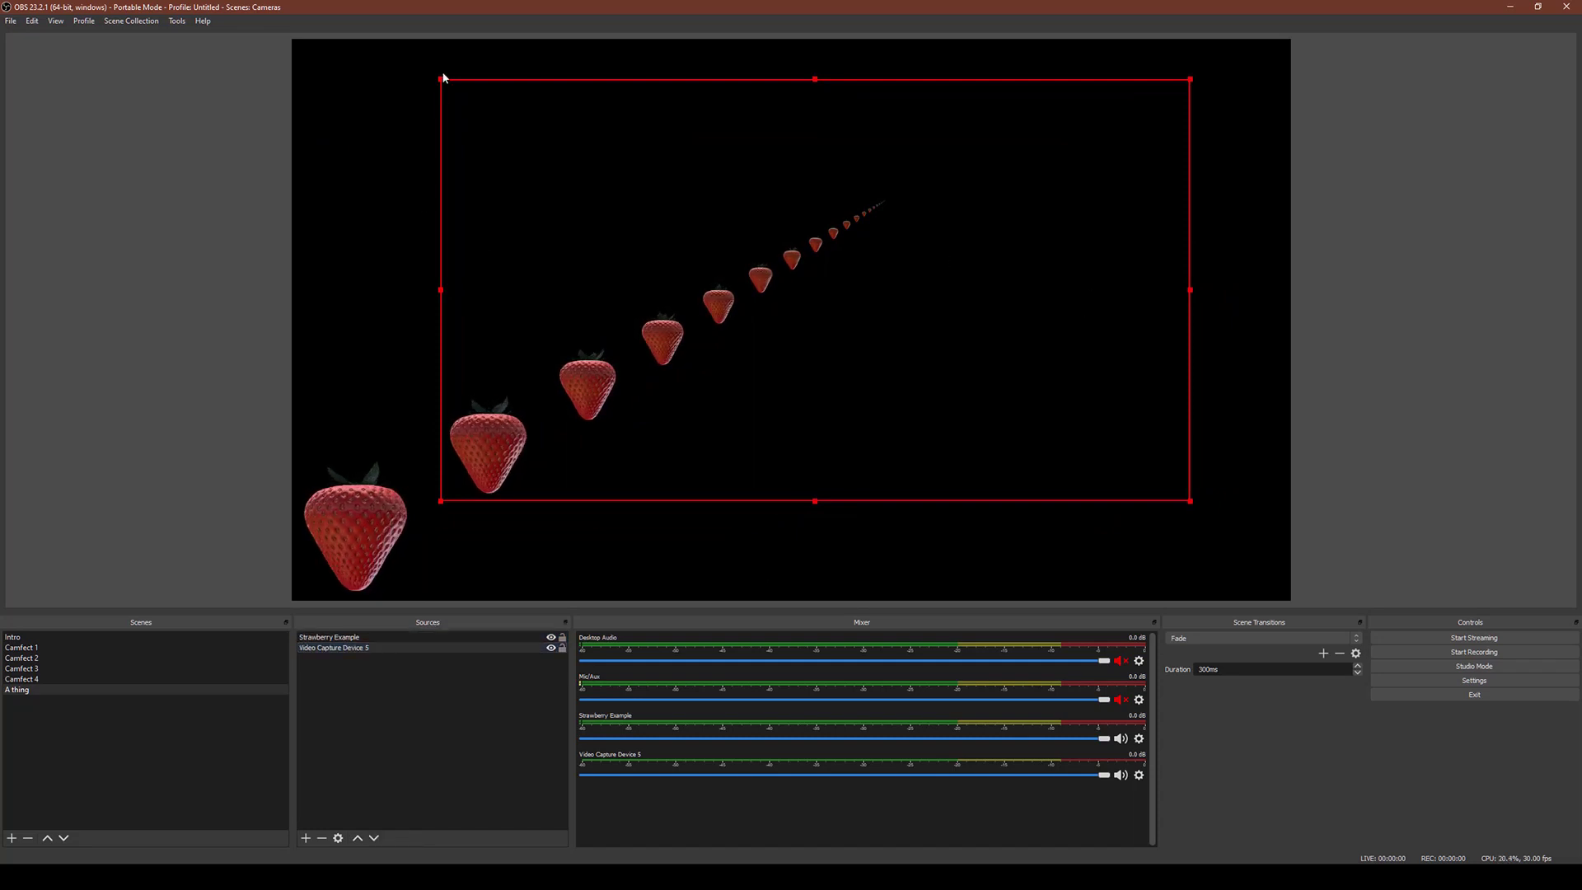
{"action": "left_click_drag", "start_coordinate": [450, 97], "coordinate": [463, 105]}
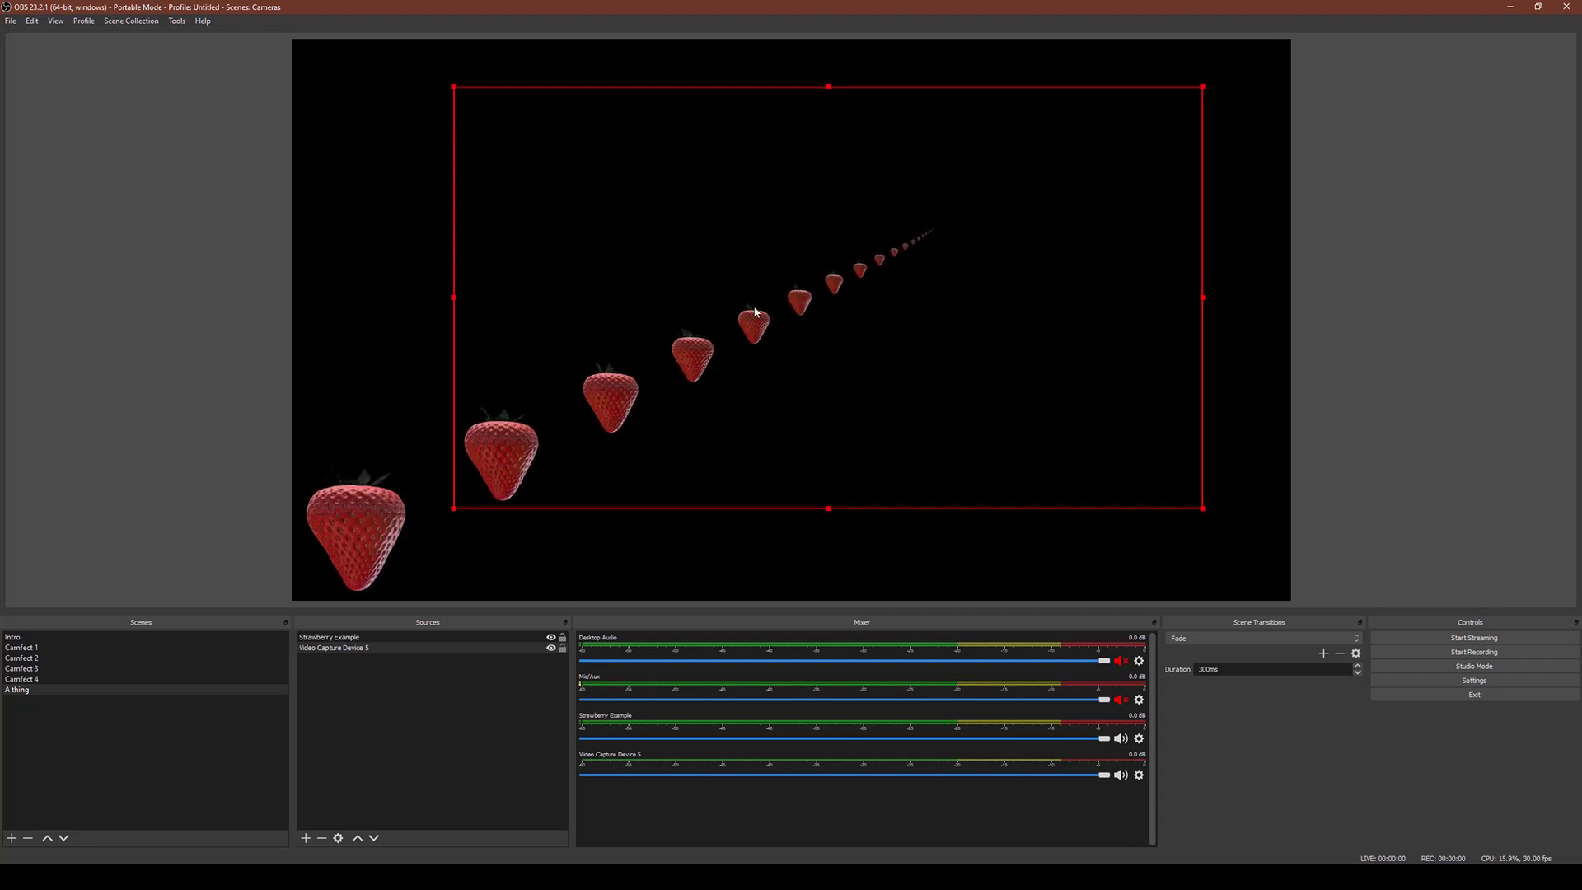
- Stretch the feedback source to screen, enlarge it past the left edge, and shift it right
{"action": "right_click", "coordinate": [756, 312]}
{"action": "mouse_move", "coordinate": [856, 638]}
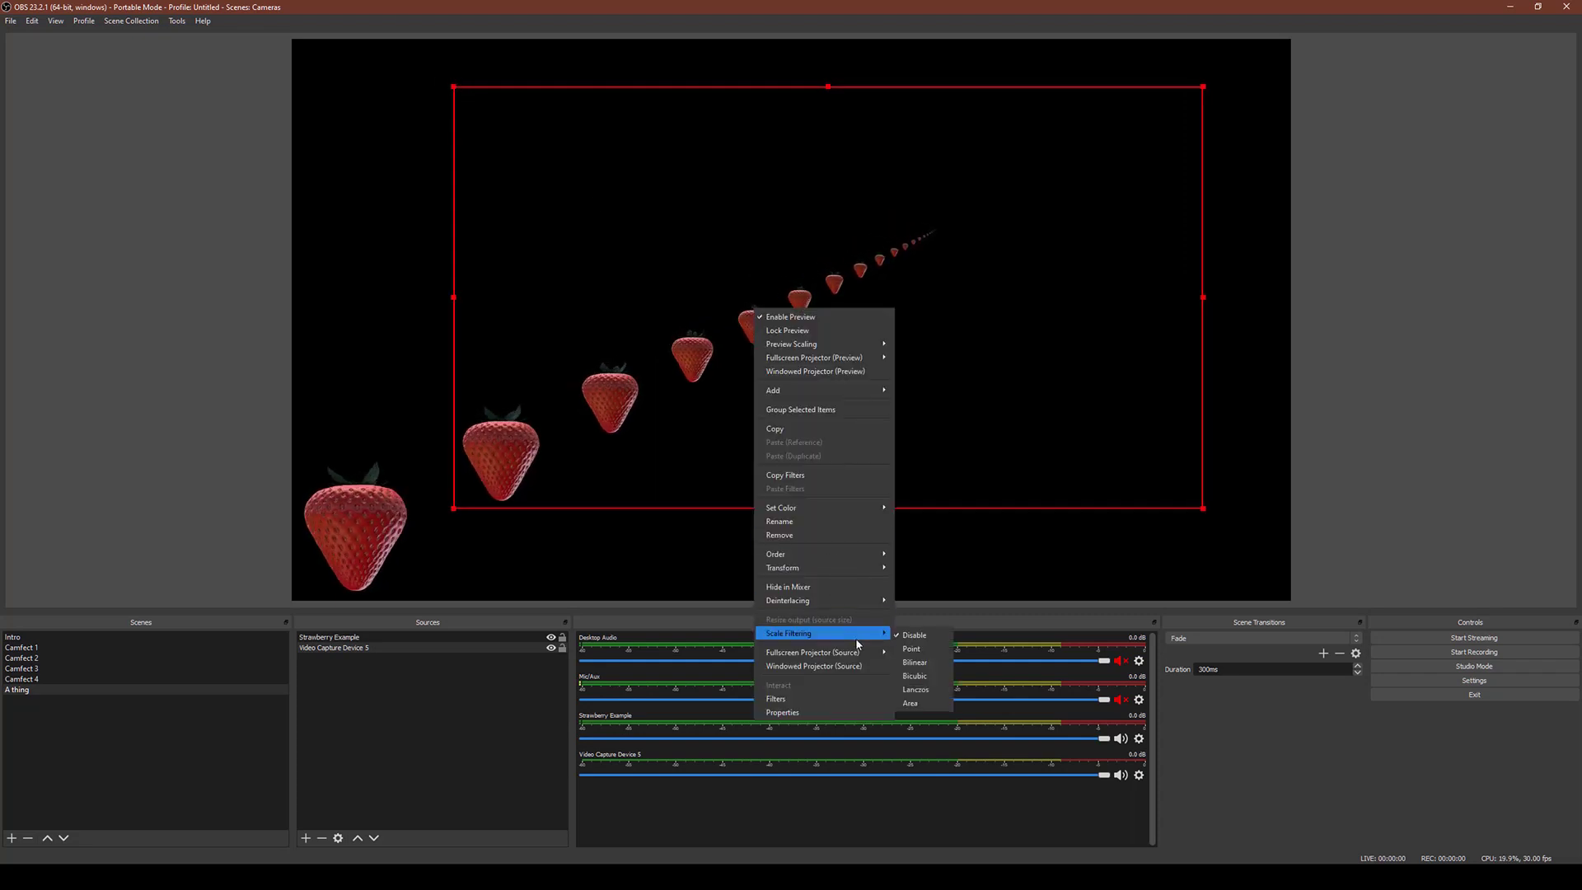
{"action": "mouse_move", "coordinate": [824, 567]}
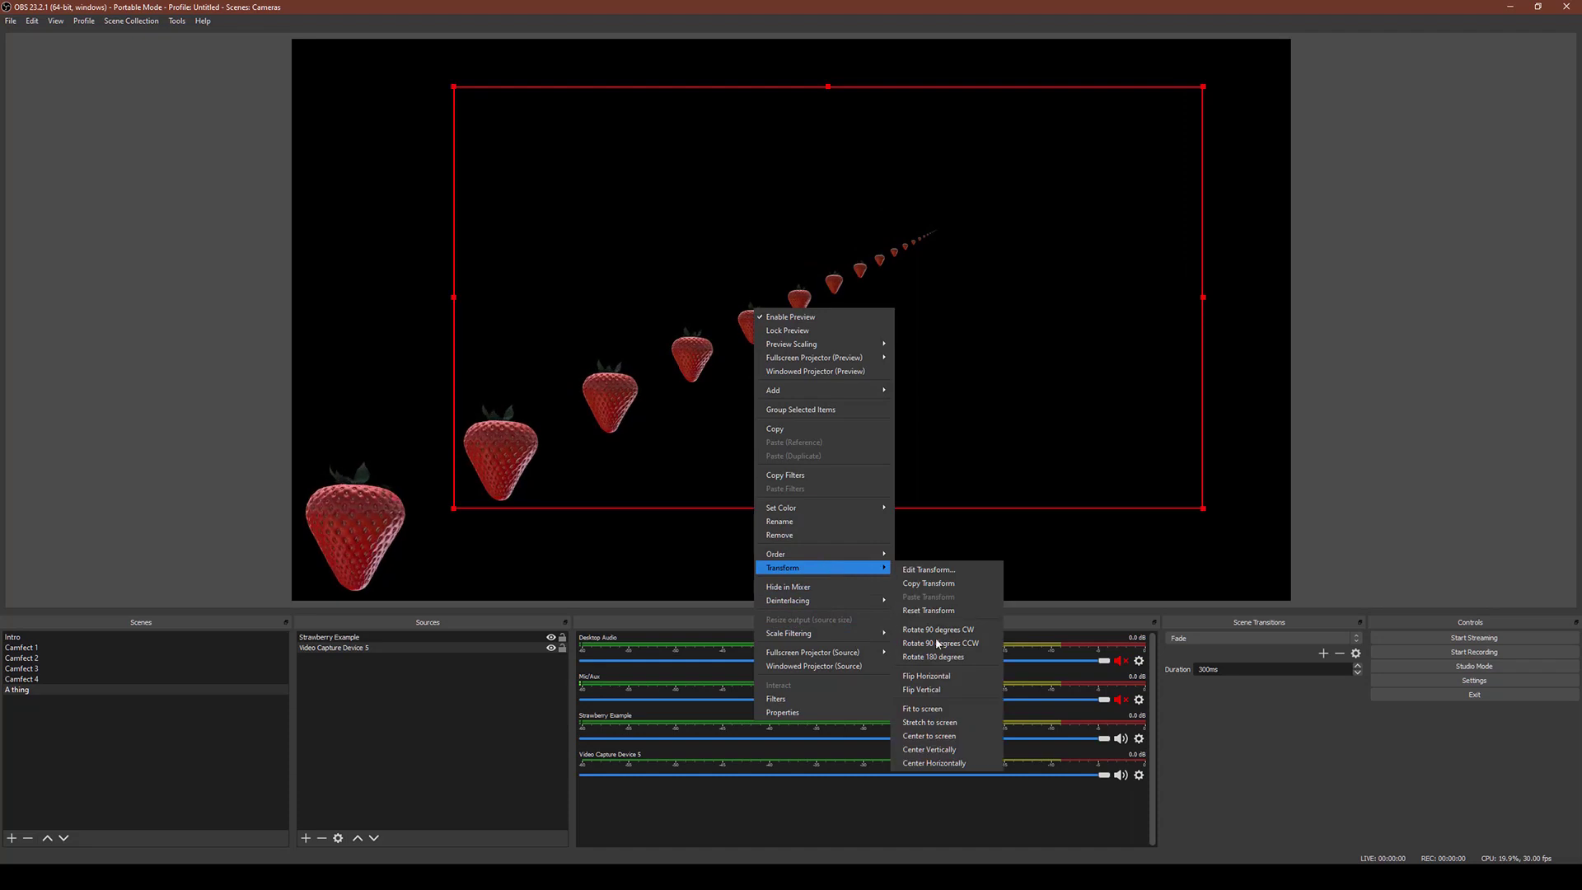
{"action": "left_click", "coordinate": [978, 728]}
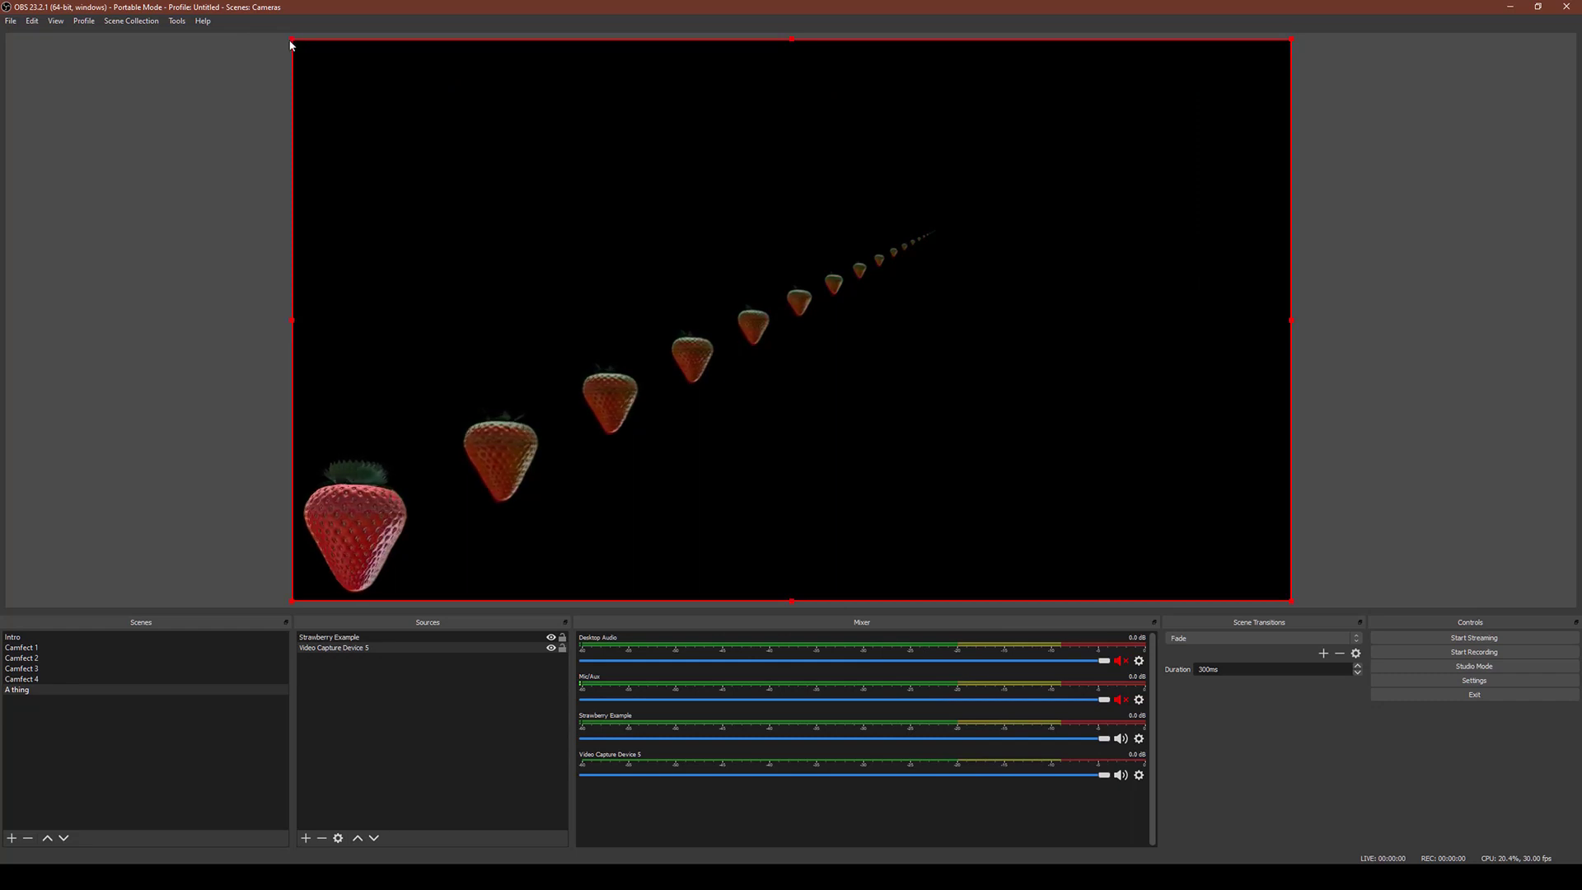
{"action": "left_click_drag", "start_coordinate": [293, 45], "coordinate": [263, 34]}
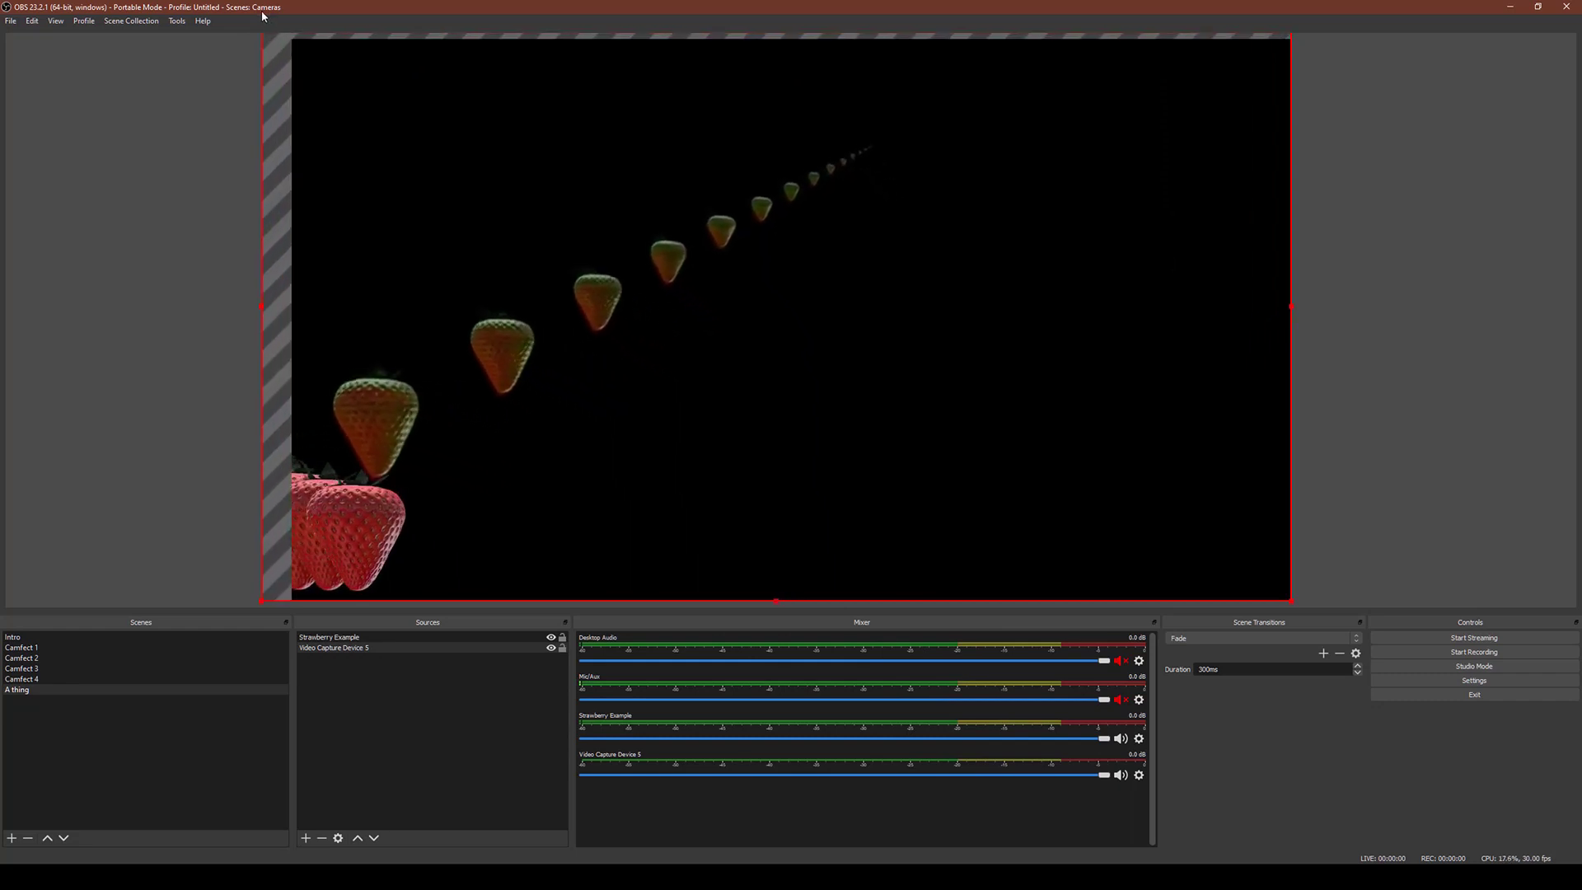
{"action": "left_click_drag", "start_coordinate": [735, 312], "coordinate": [772, 318]}
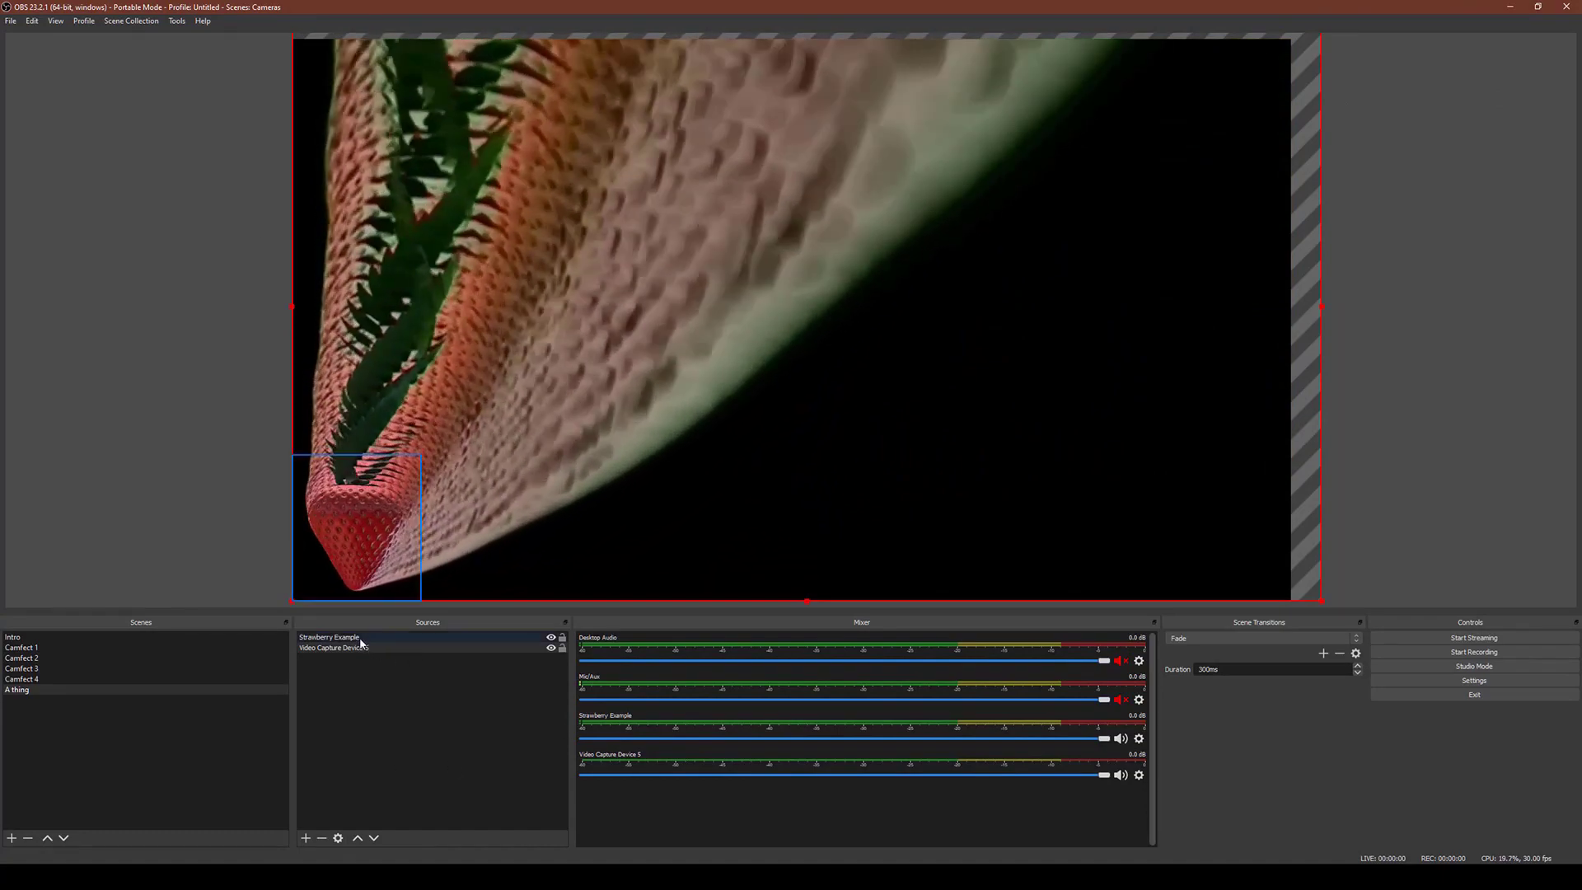
{"action": "left_click", "coordinate": [360, 641]}
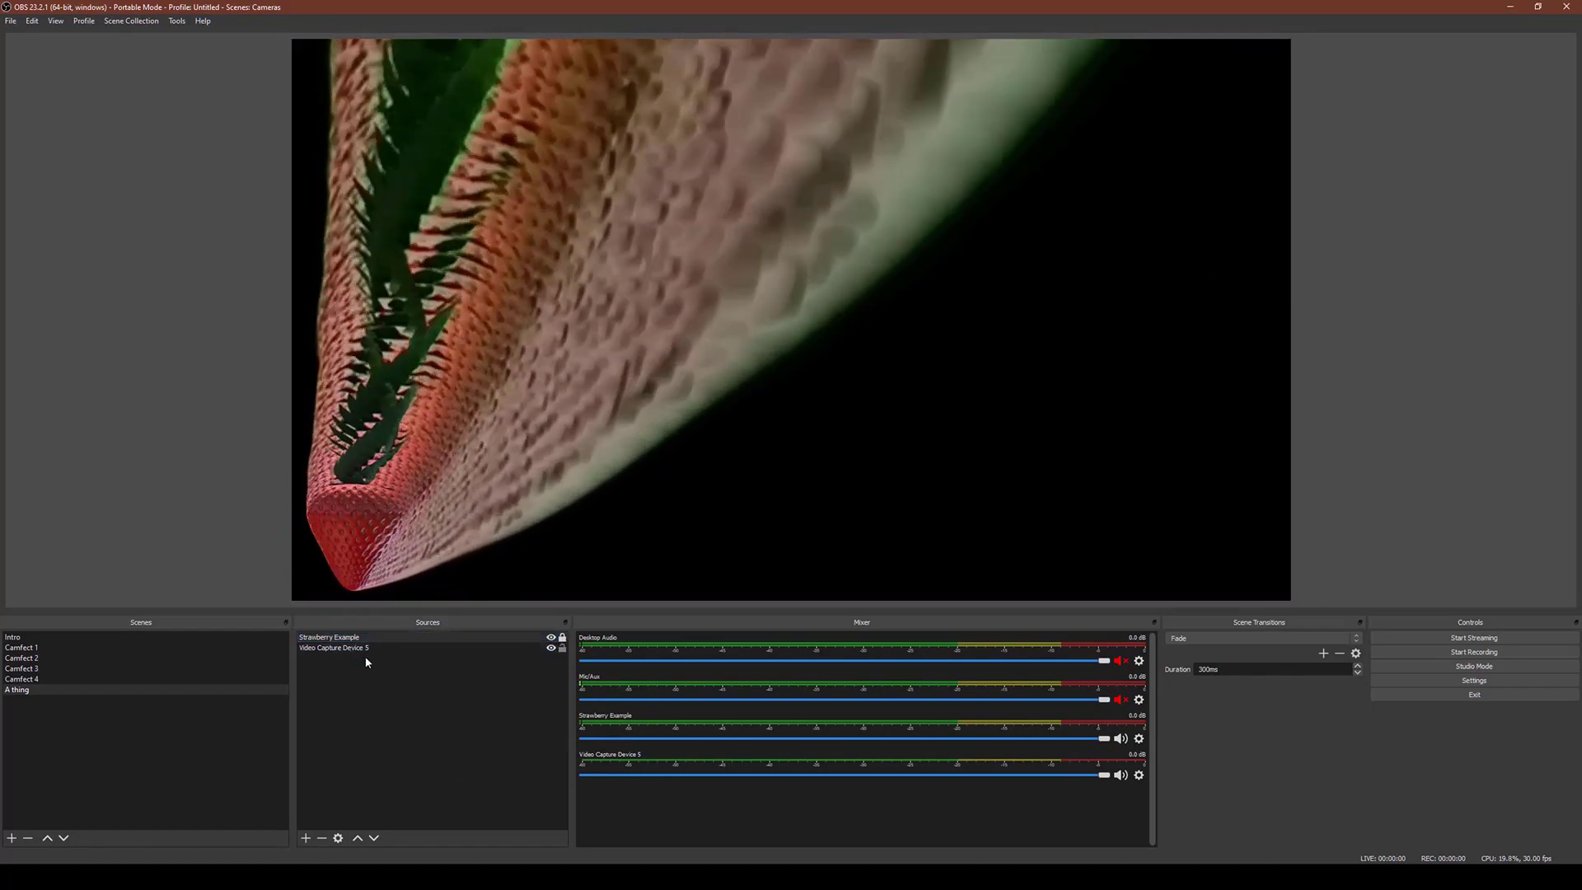
{"action": "left_click", "coordinate": [350, 651]}
- Add a Color Correction filter to Video Capture Device 5 with hue shift 16.51 and saturation 0.28
{"action": "right_click", "coordinate": [350, 651]}
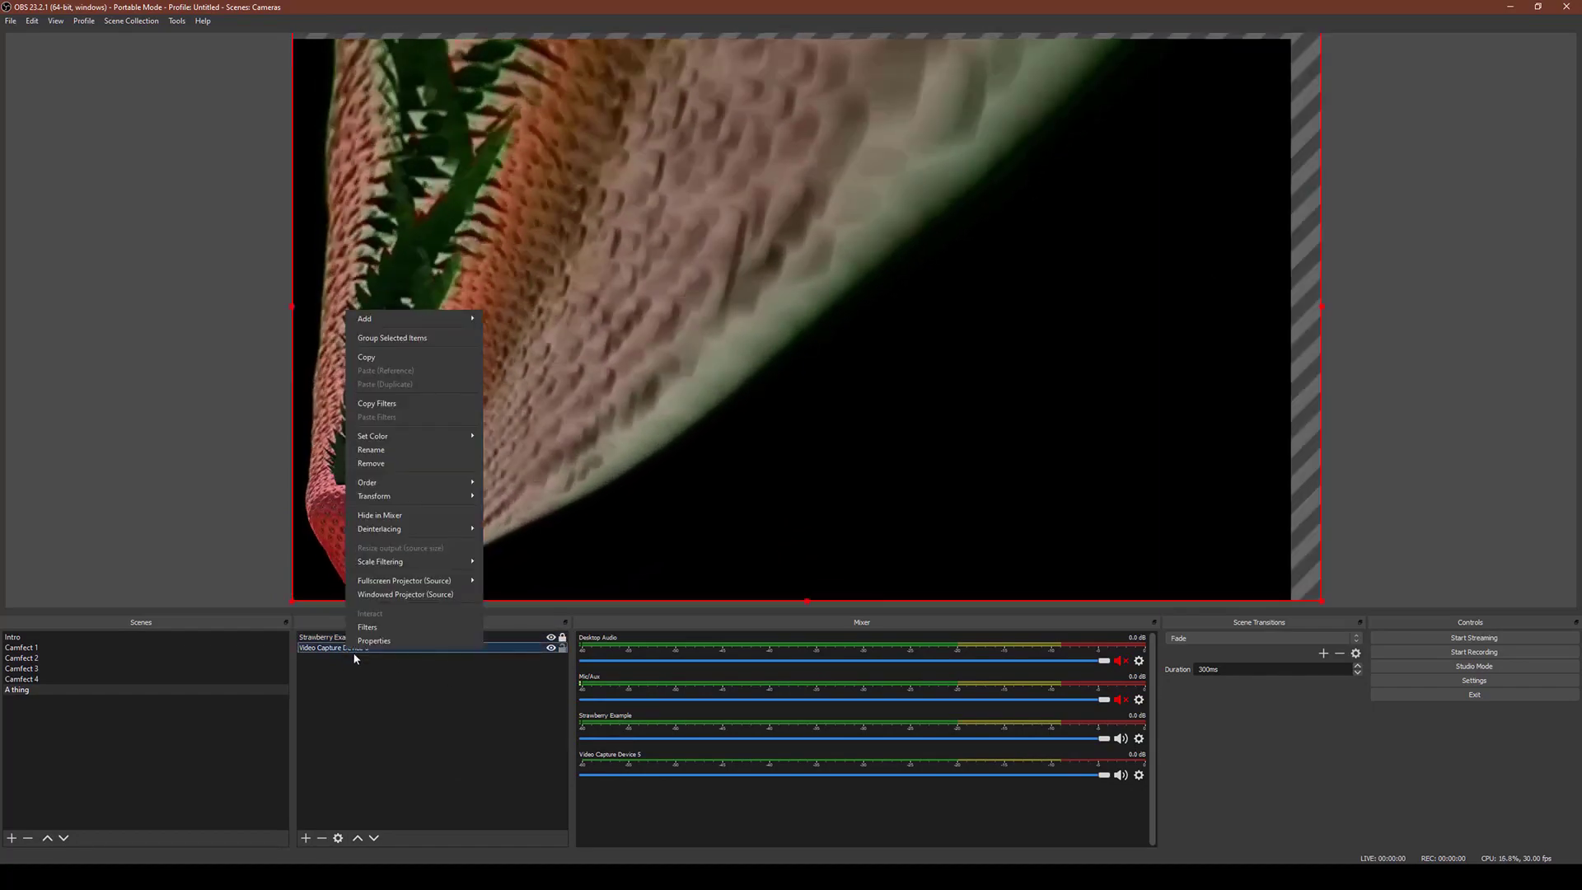
{"action": "left_click", "coordinate": [397, 630]}
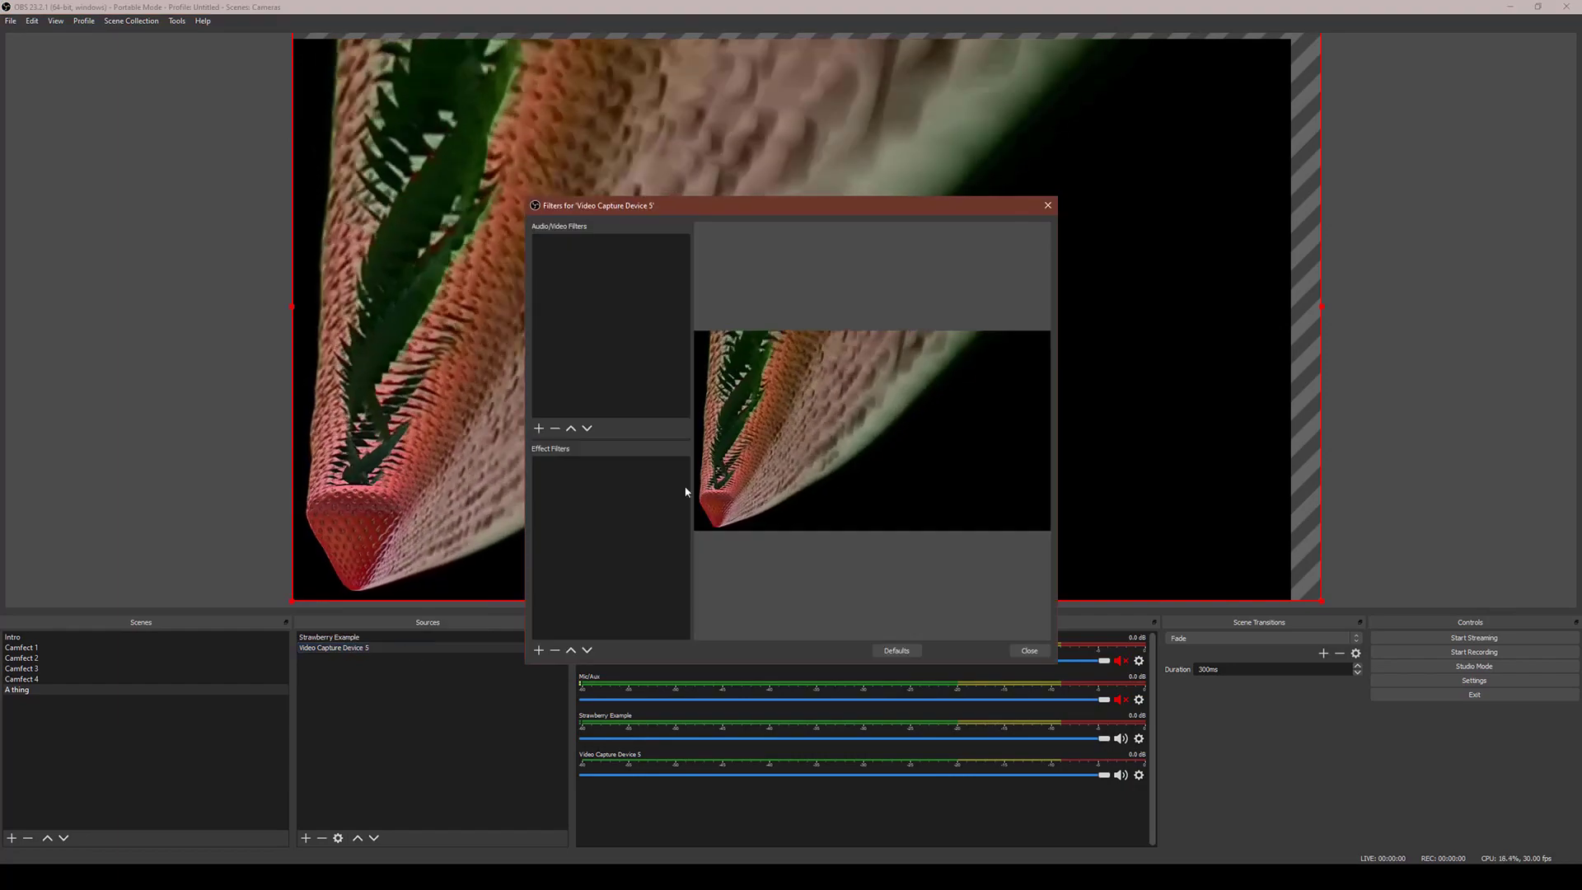
{"action": "left_click", "coordinate": [539, 651]}
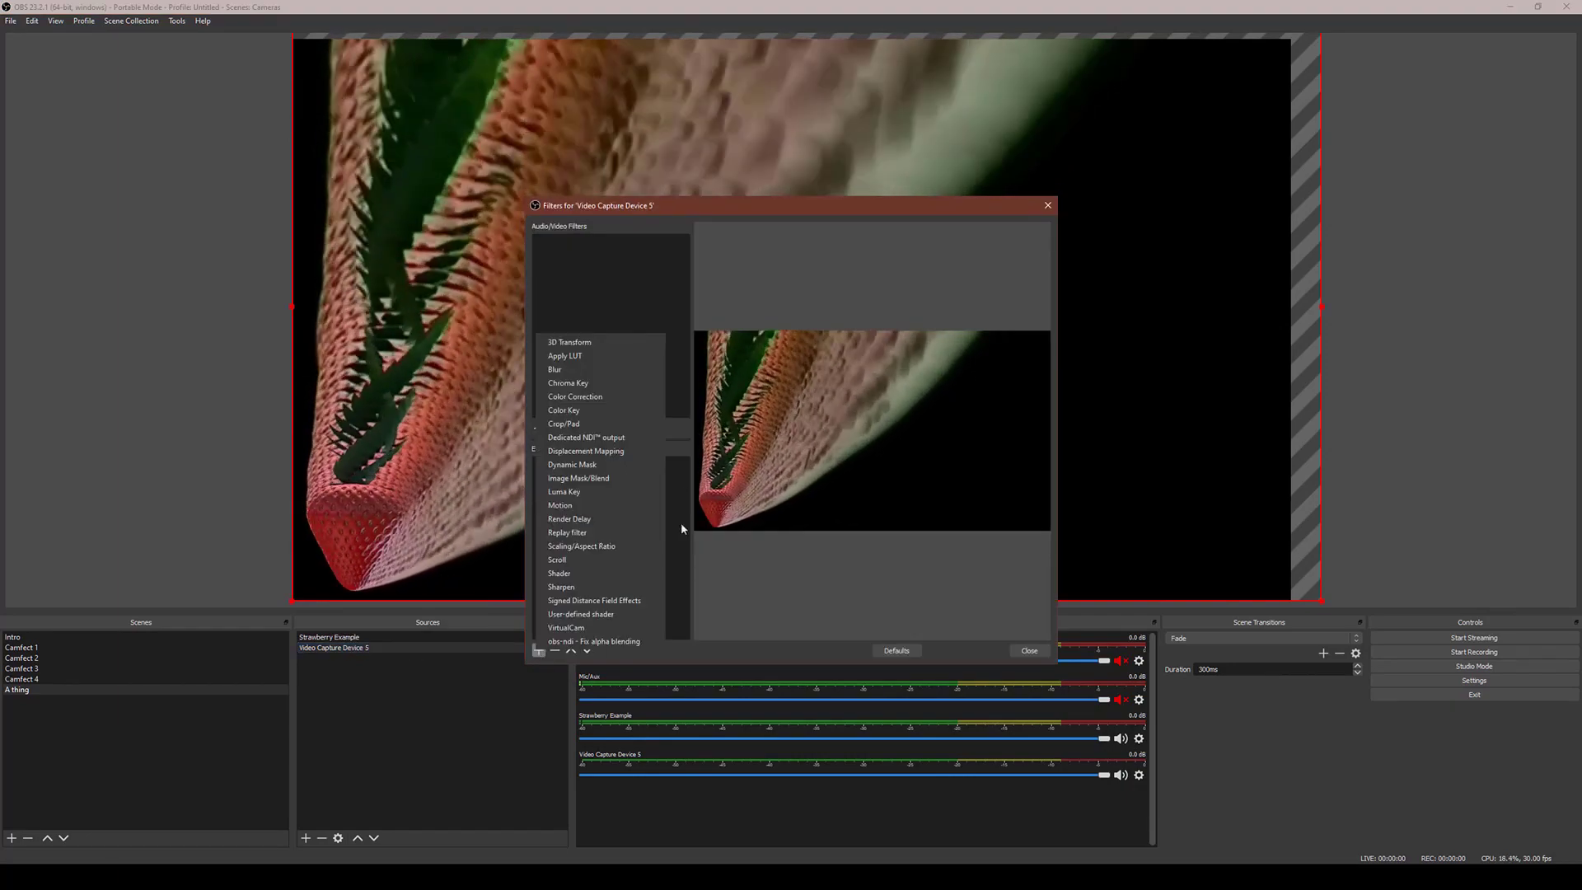
{"action": "left_click", "coordinate": [601, 398]}
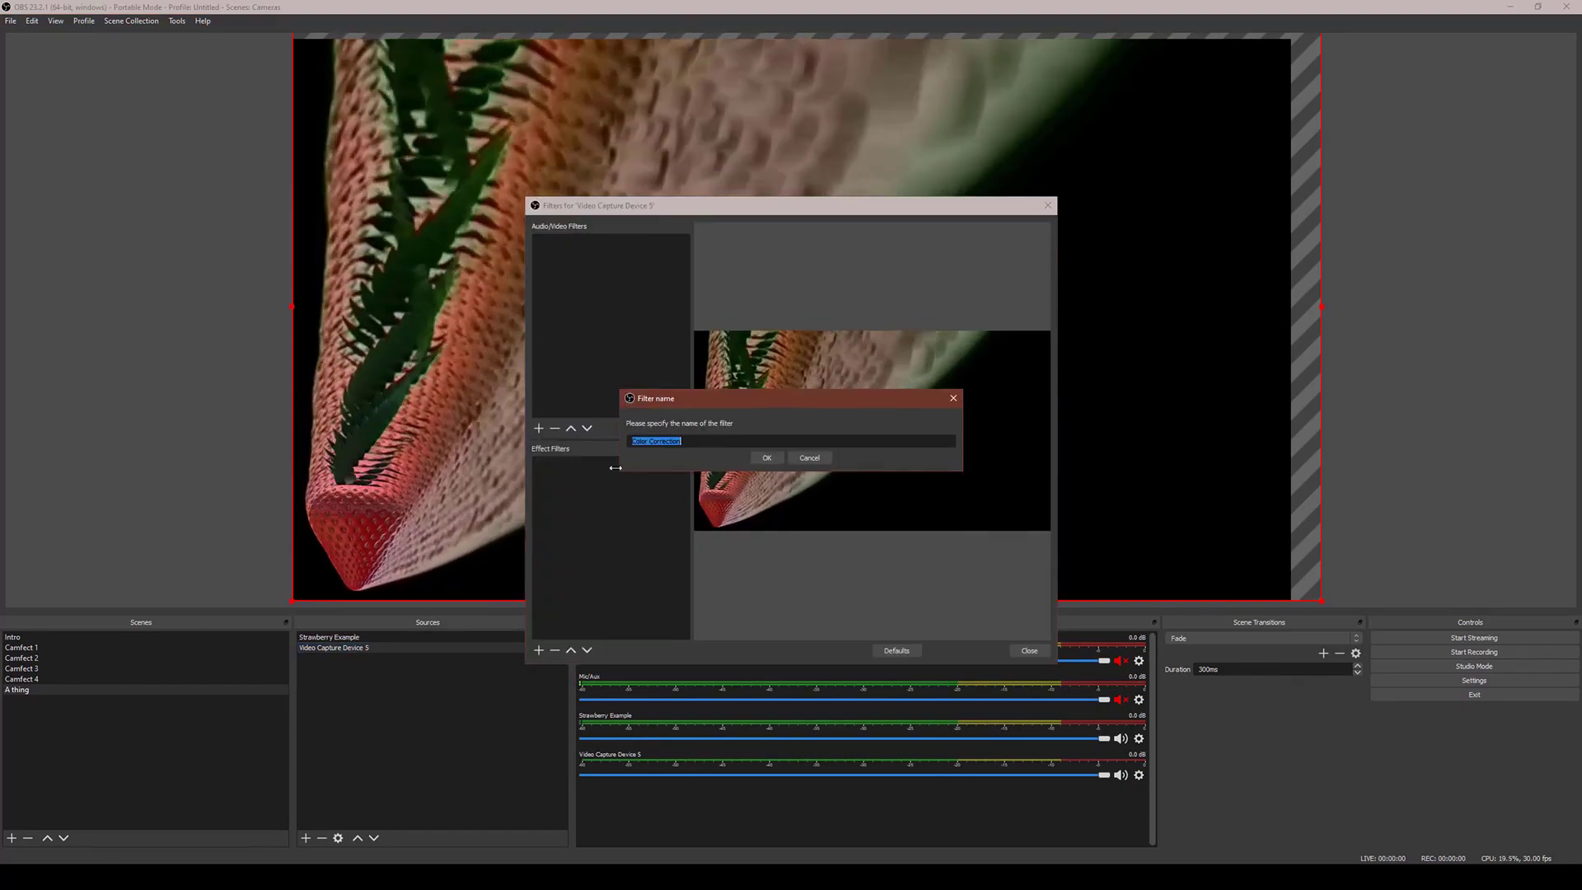
{"action": "left_click", "coordinate": [762, 459]}
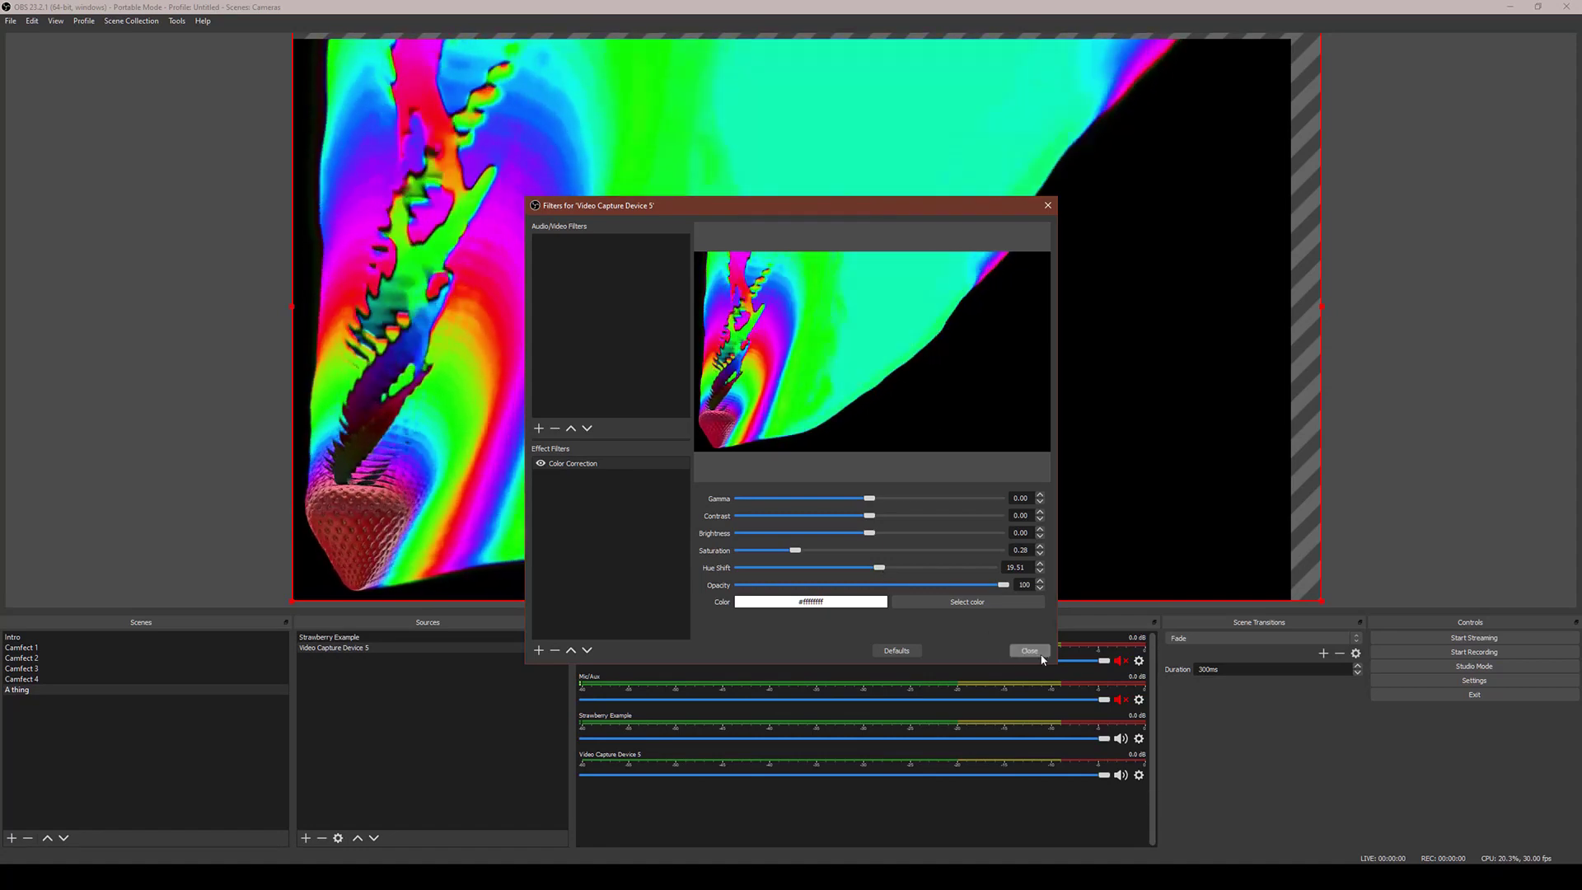
{"action": "left_click", "coordinate": [1031, 652]}
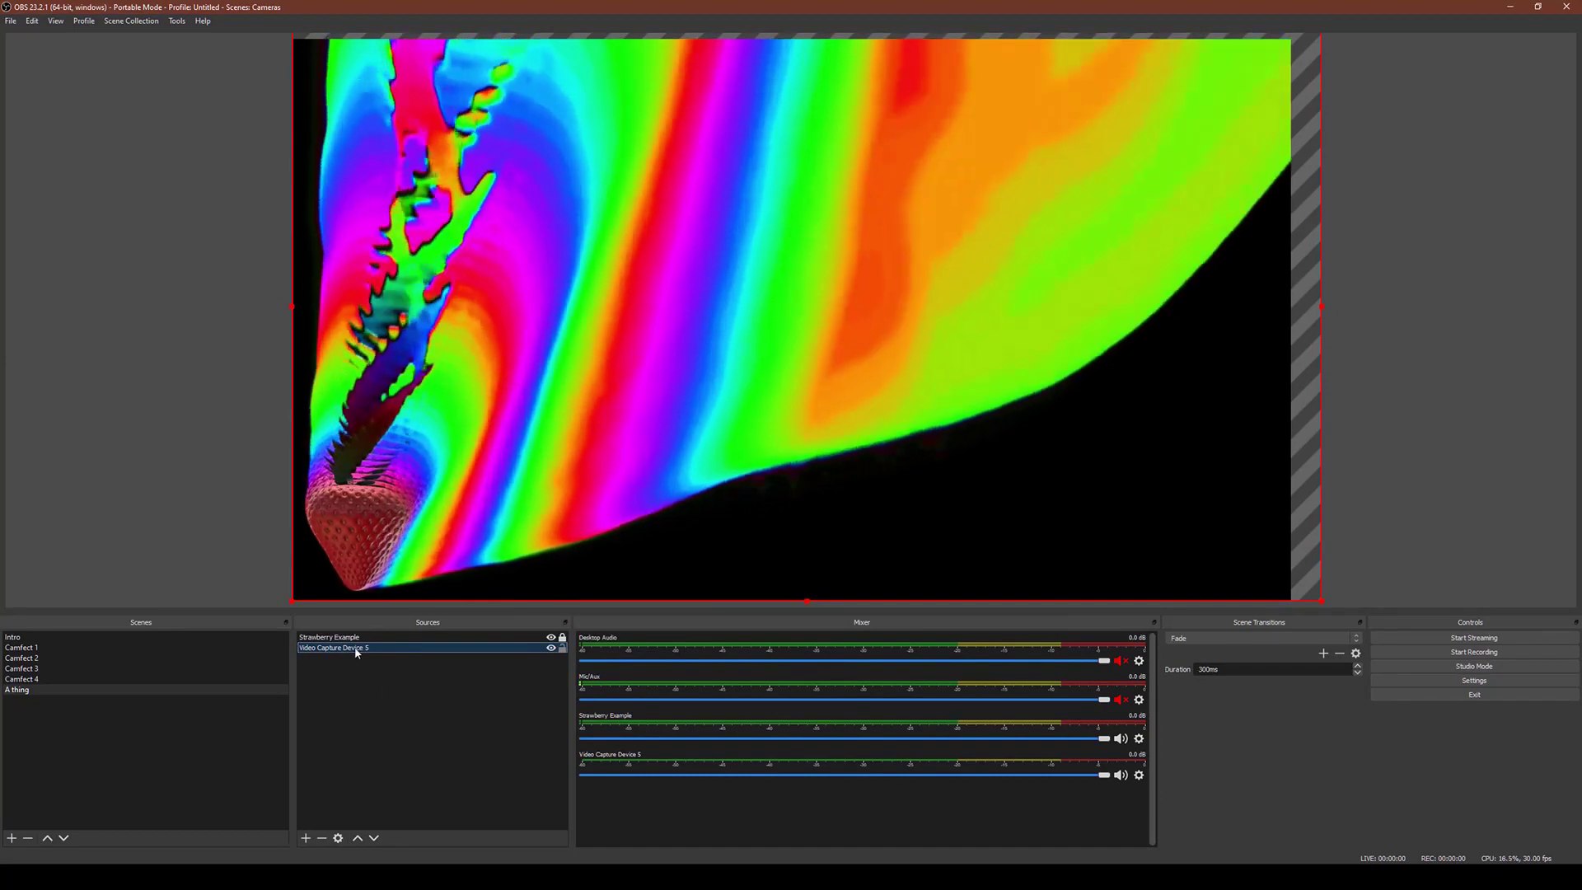
- Add a green Chroma Key filter (similarity 400, smoothness 80) to Video Capture Device 5
{"action": "right_click", "coordinate": [356, 650]}
{"action": "left_click", "coordinate": [420, 626]}
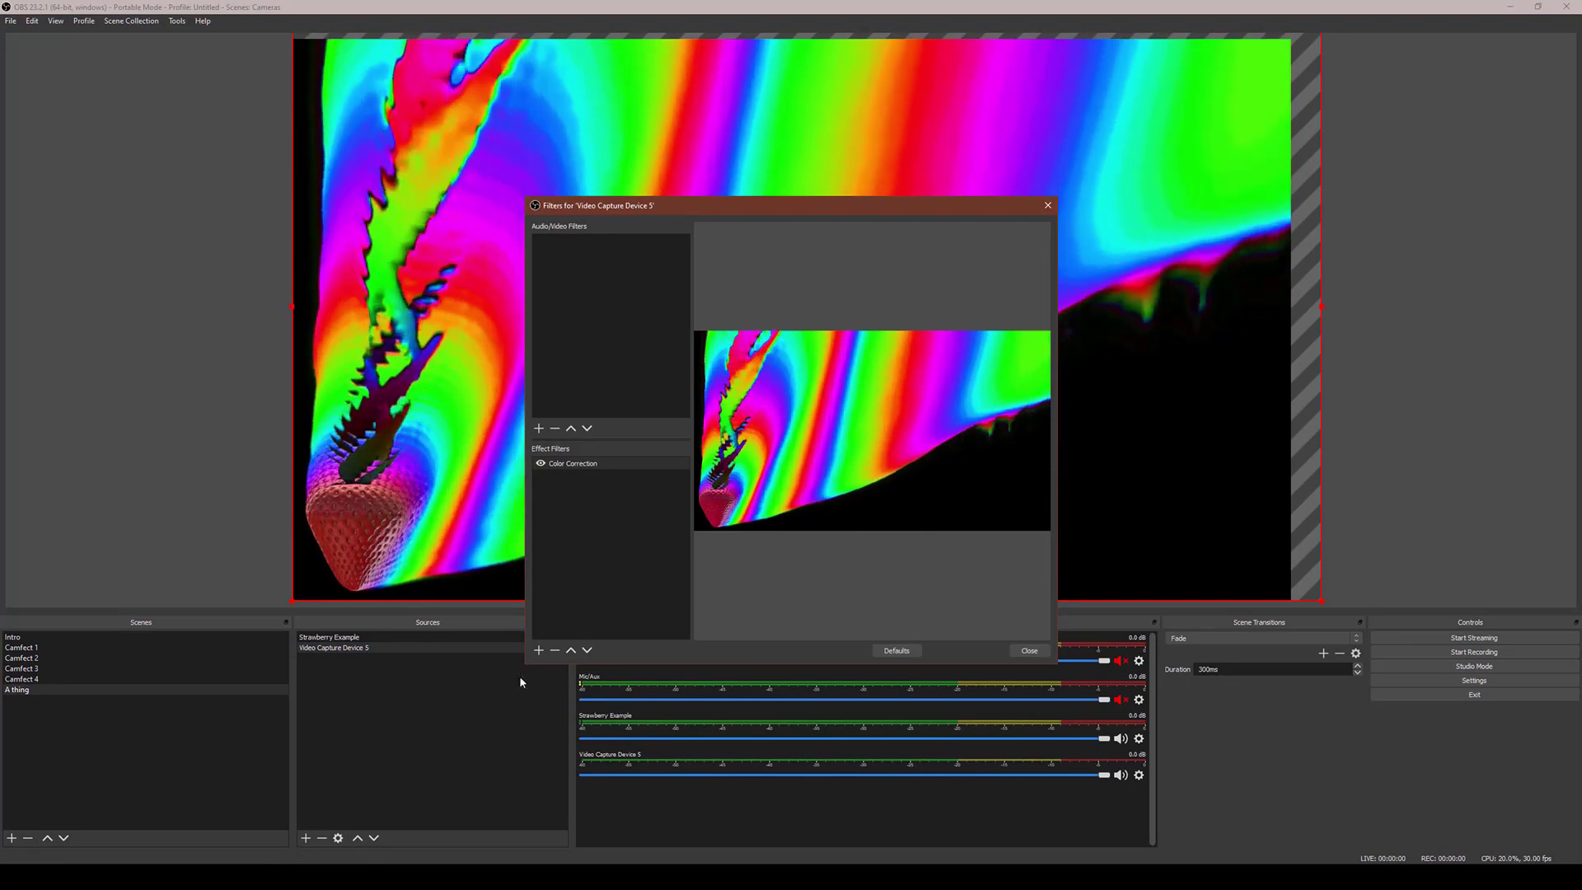
{"action": "left_click", "coordinate": [539, 651]}
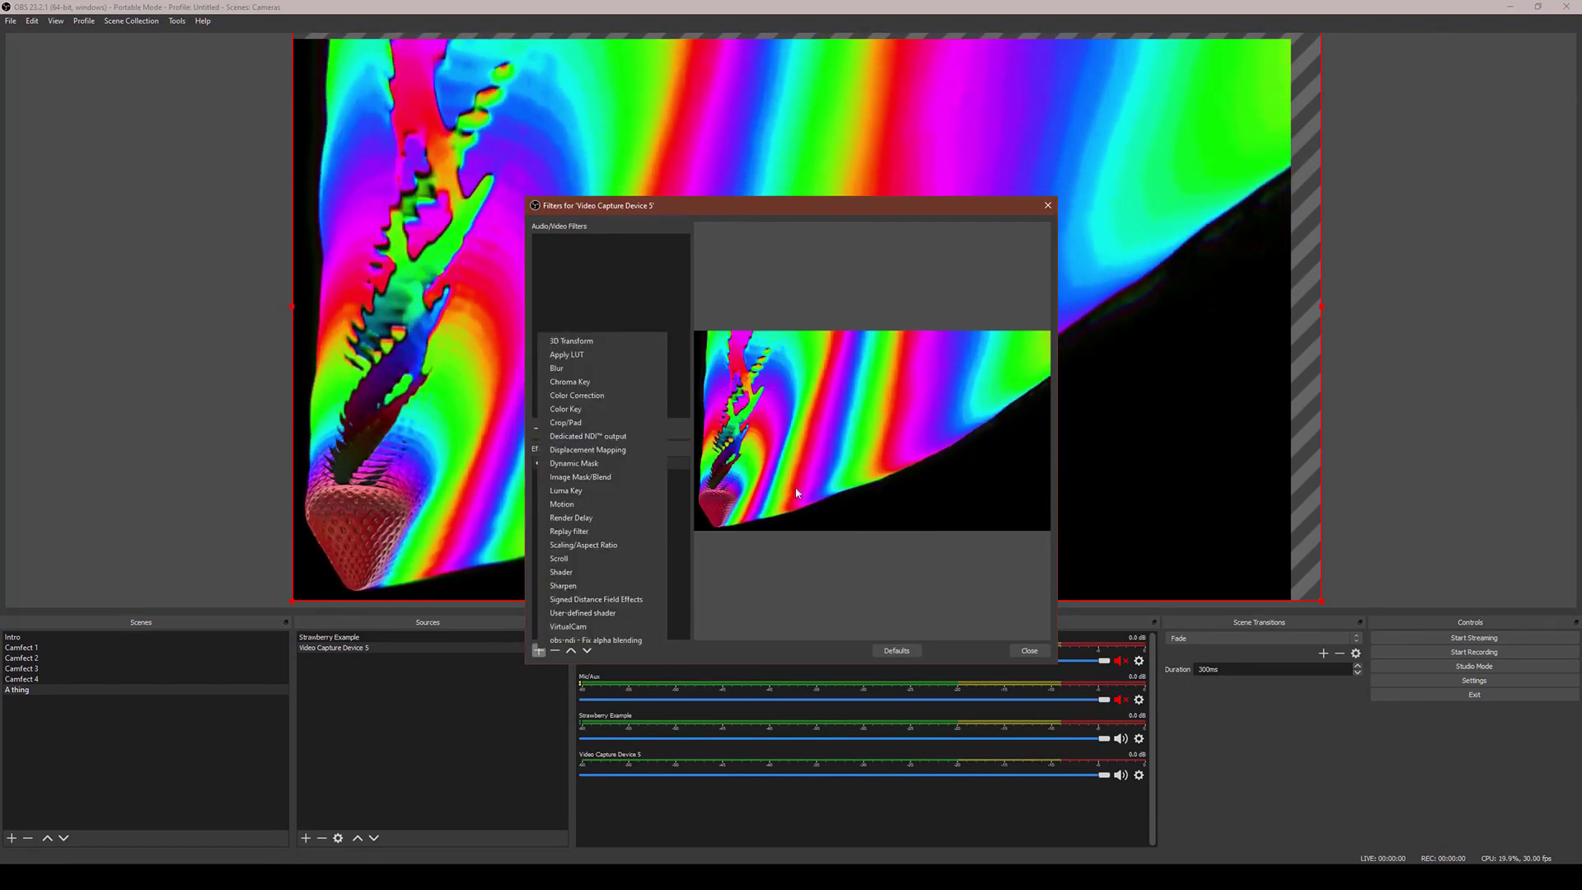
{"action": "left_click", "coordinate": [582, 383]}
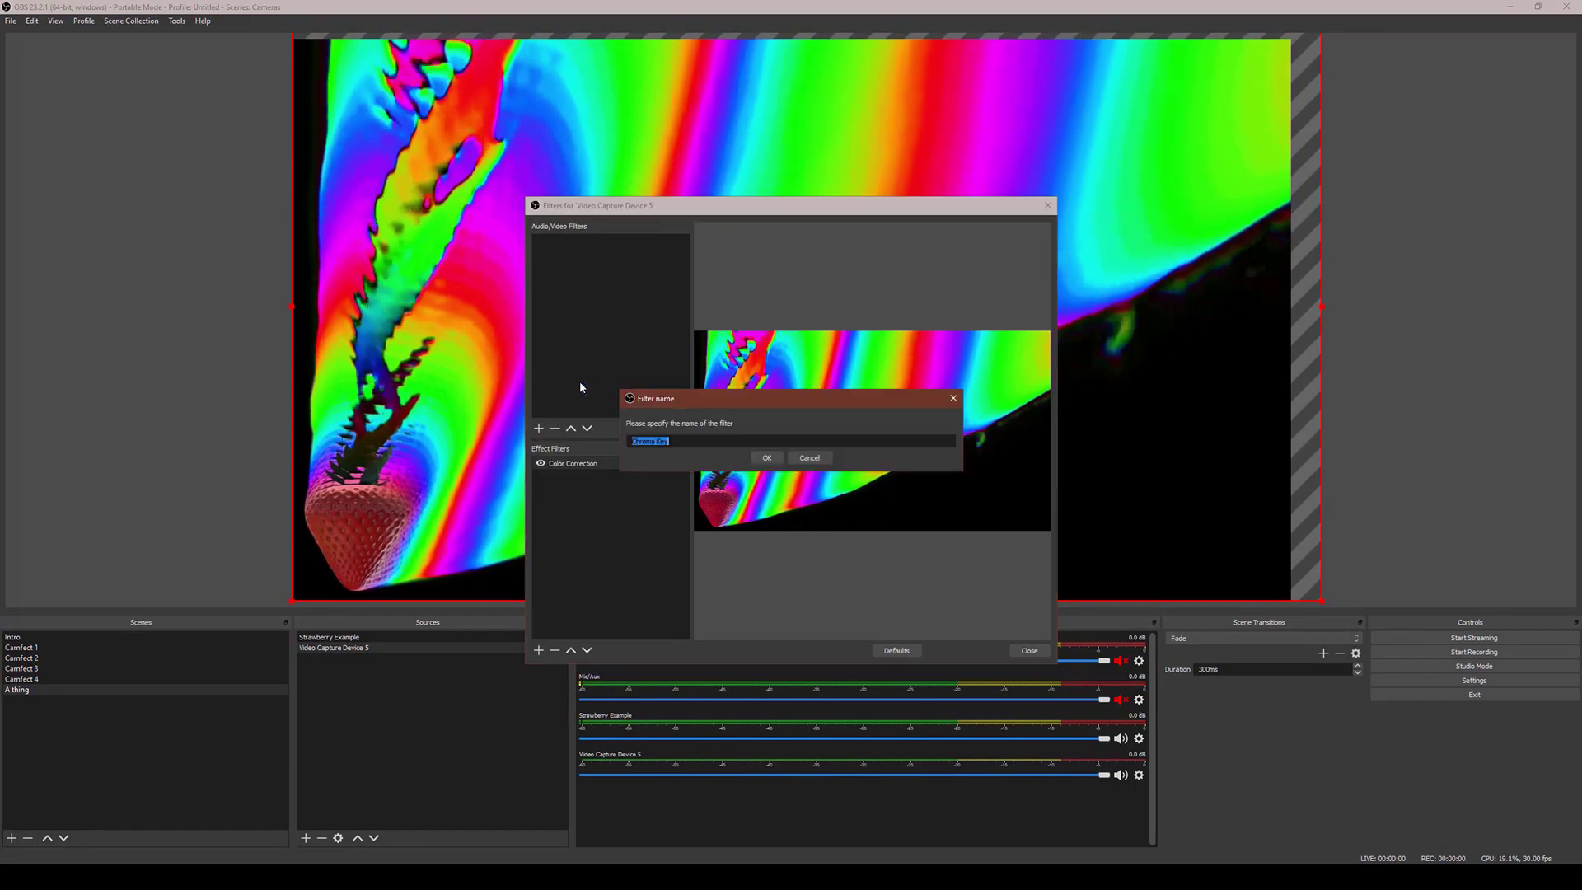
{"action": "left_click", "coordinate": [774, 459]}
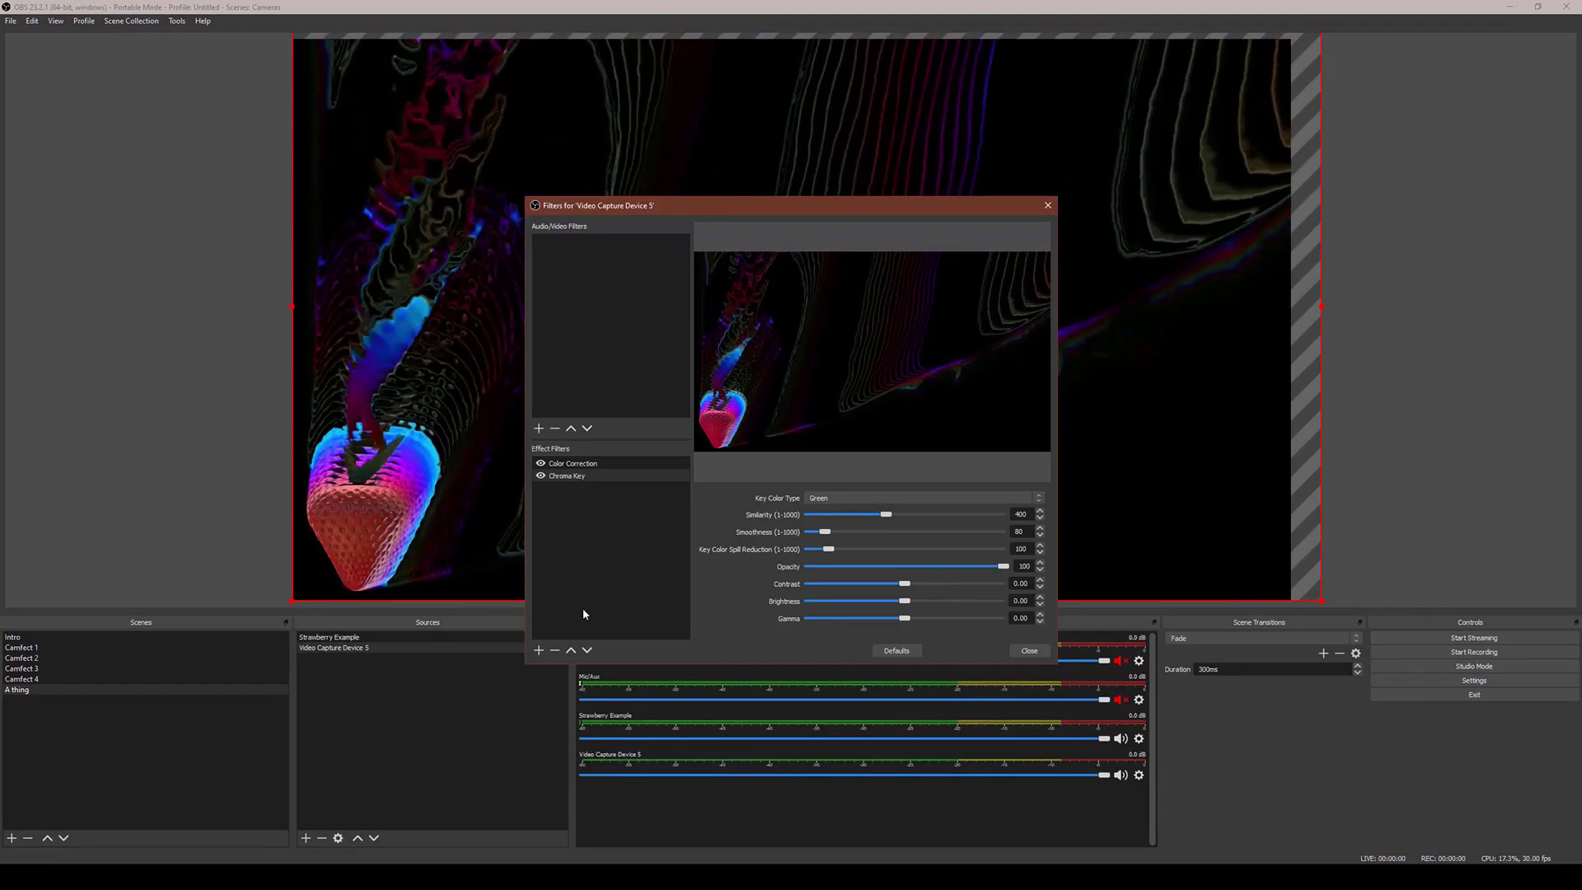
{"action": "left_click", "coordinate": [1029, 651]}
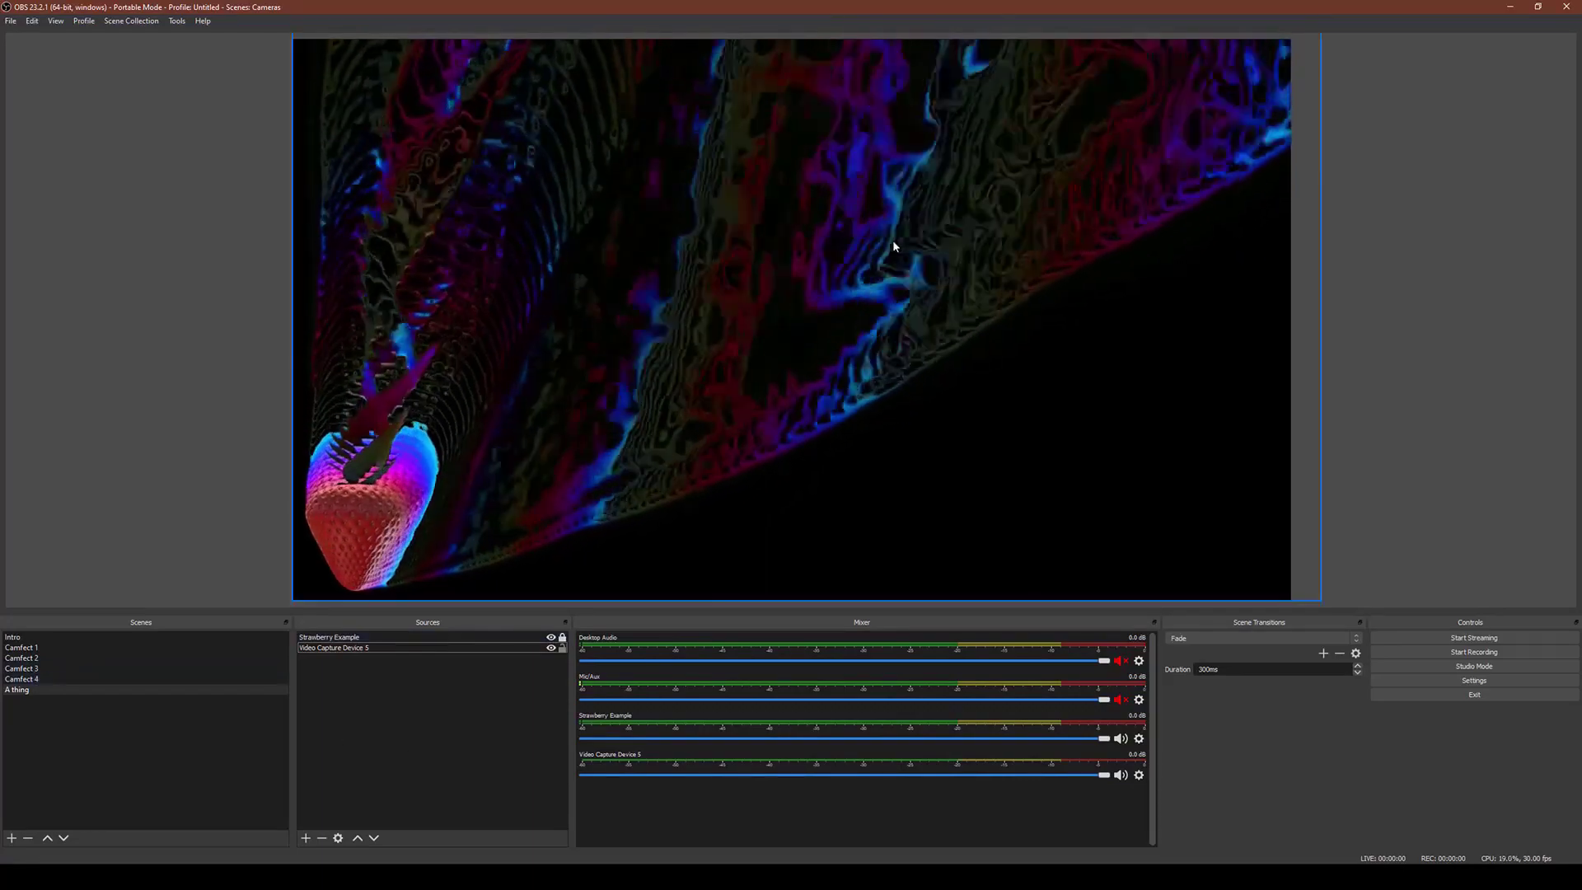
- Set Video Capture Device 5's rotation to 33 degrees and drag it up and right
{"action": "right_click", "coordinate": [671, 317]}
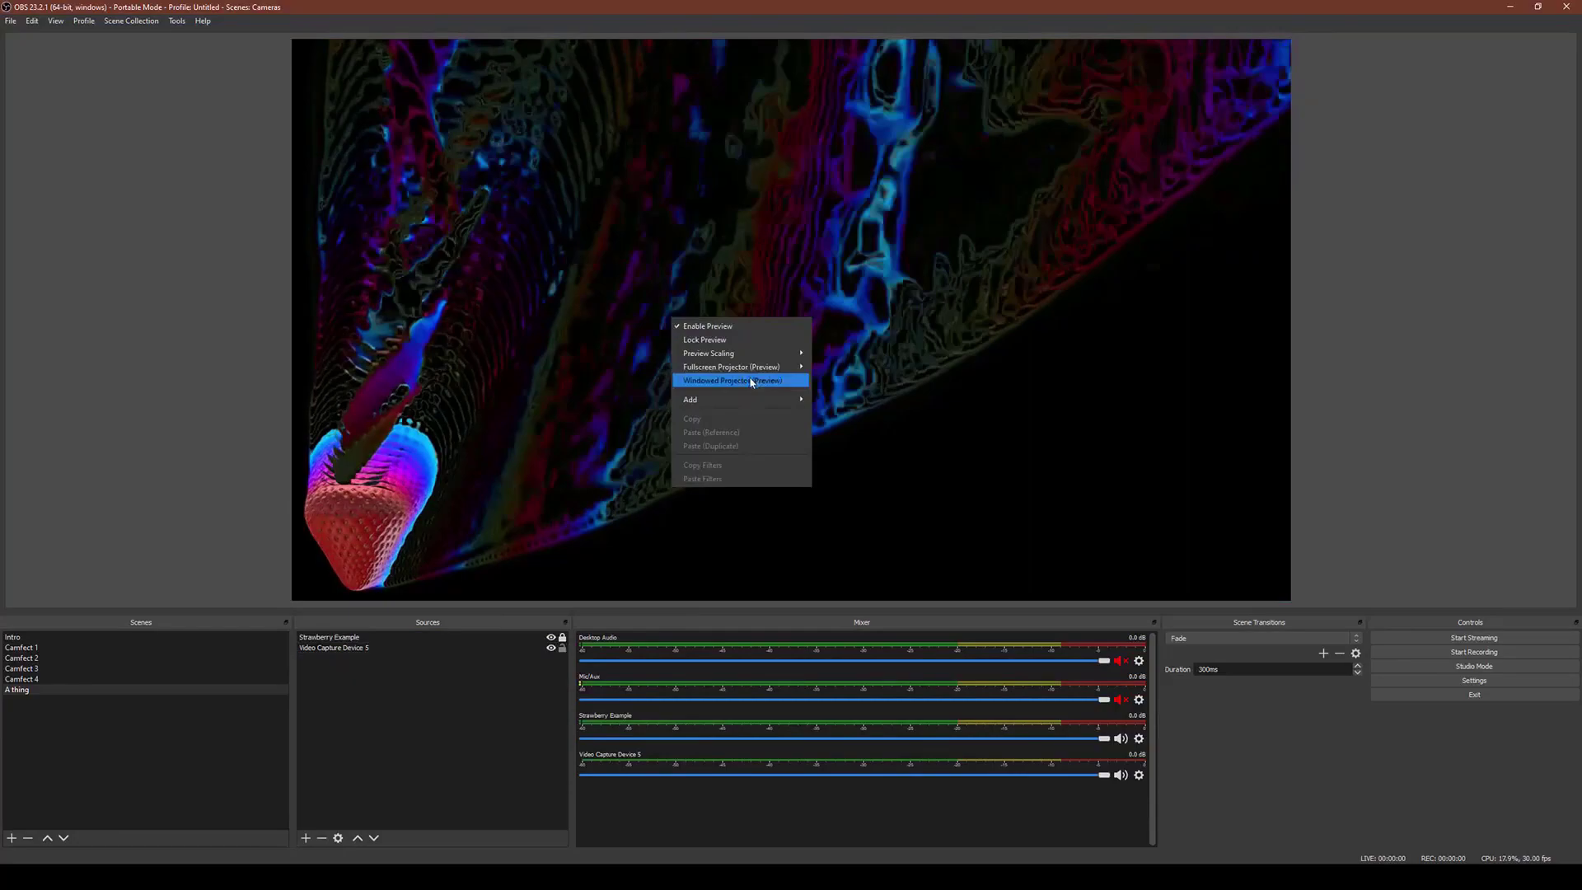
{"action": "left_click", "coordinate": [456, 647]}
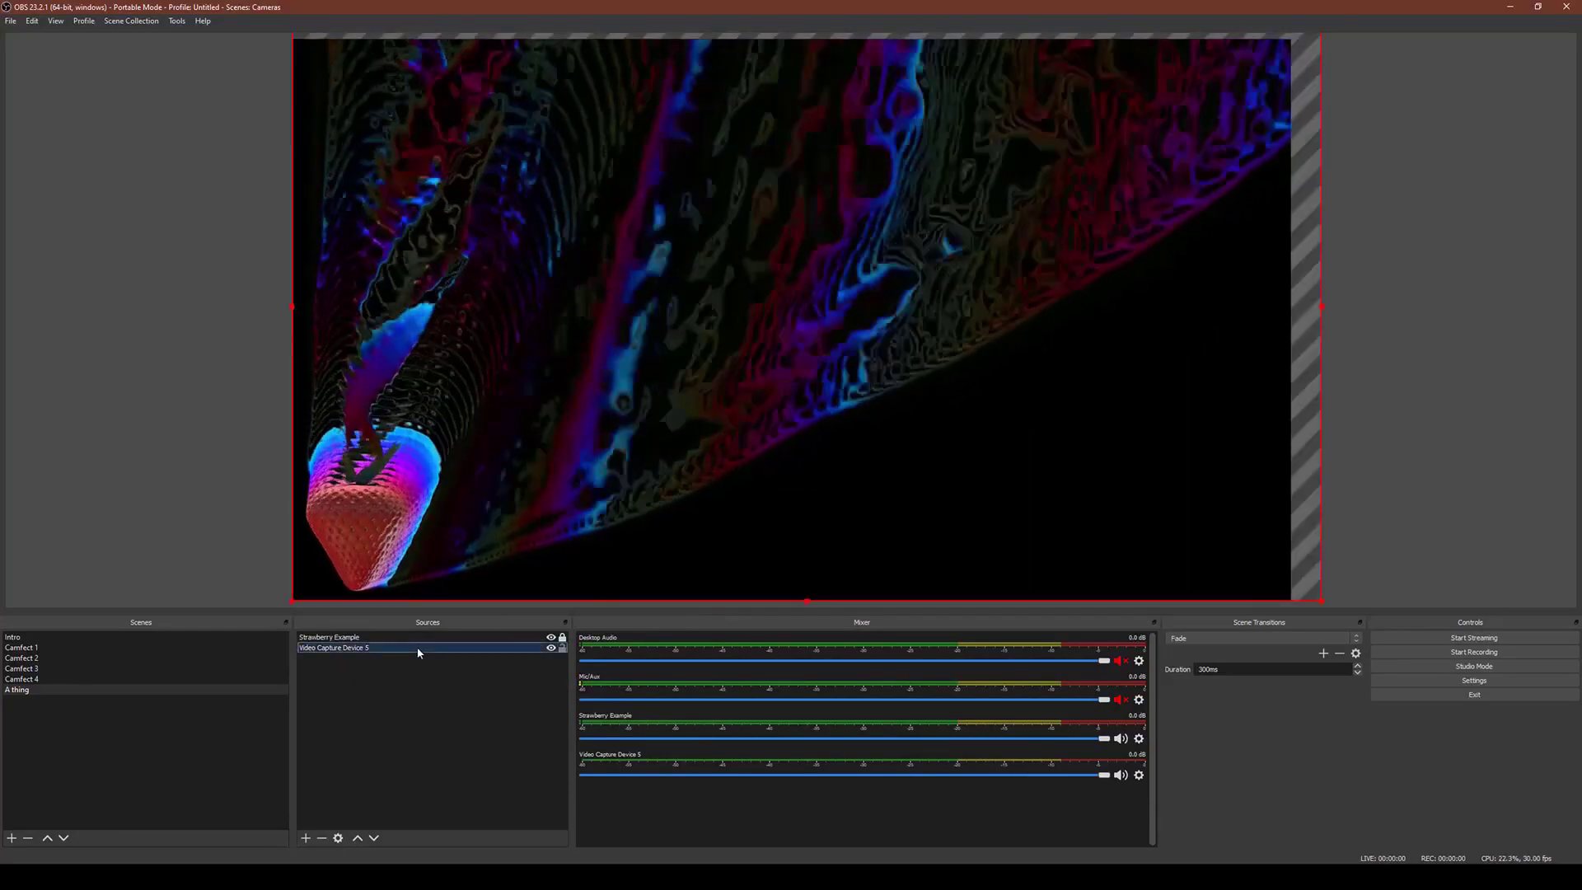
{"action": "right_click", "coordinate": [418, 652]}
{"action": "mouse_move", "coordinate": [493, 497]}
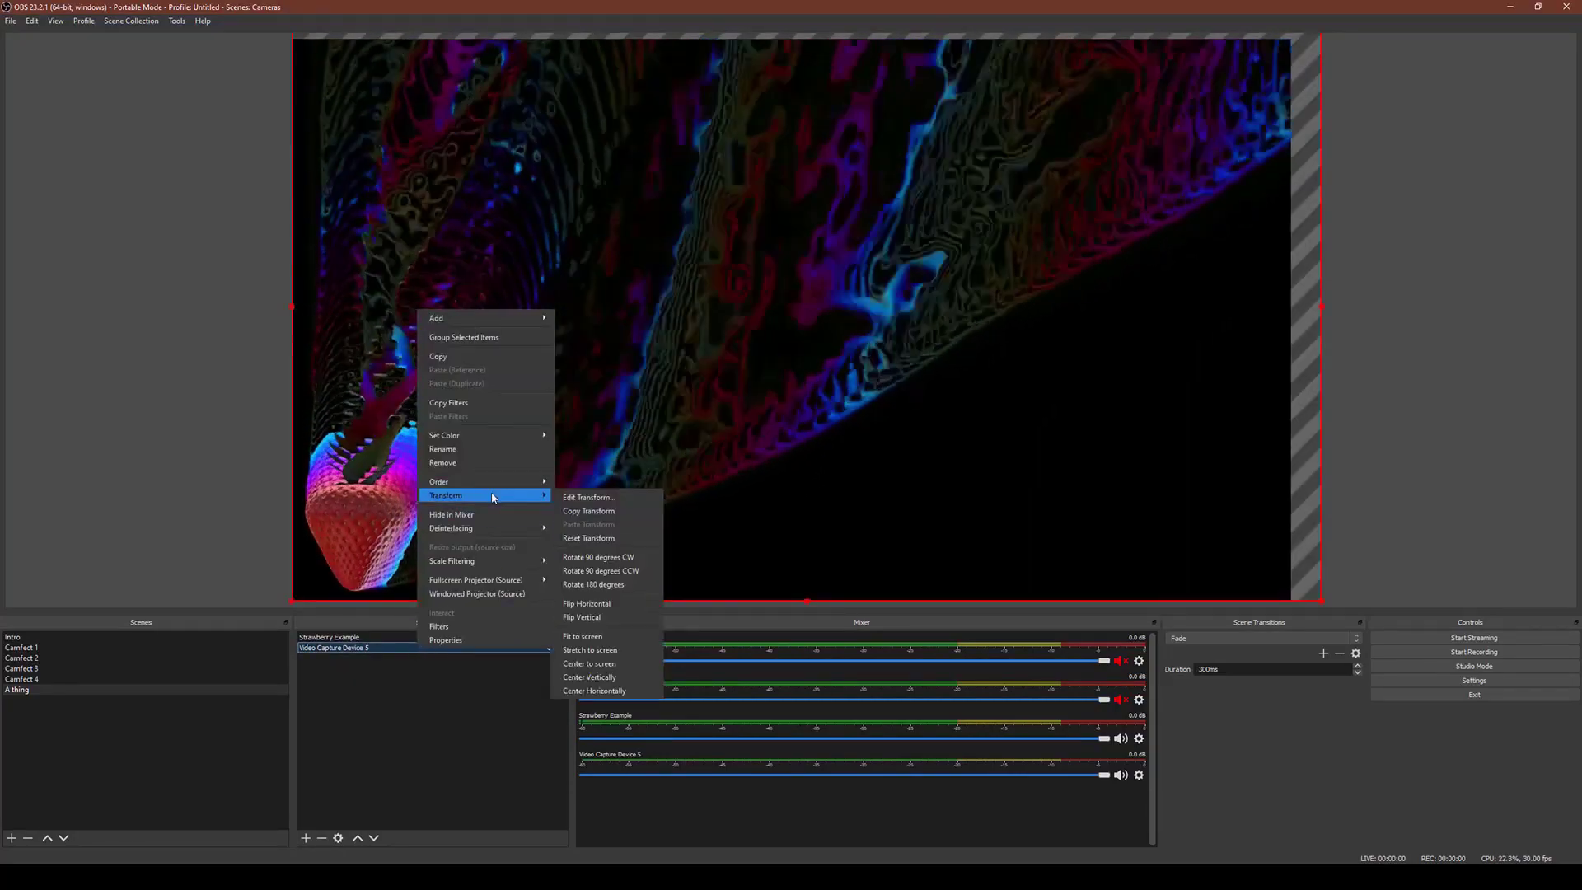
{"action": "left_click", "coordinate": [588, 497]}
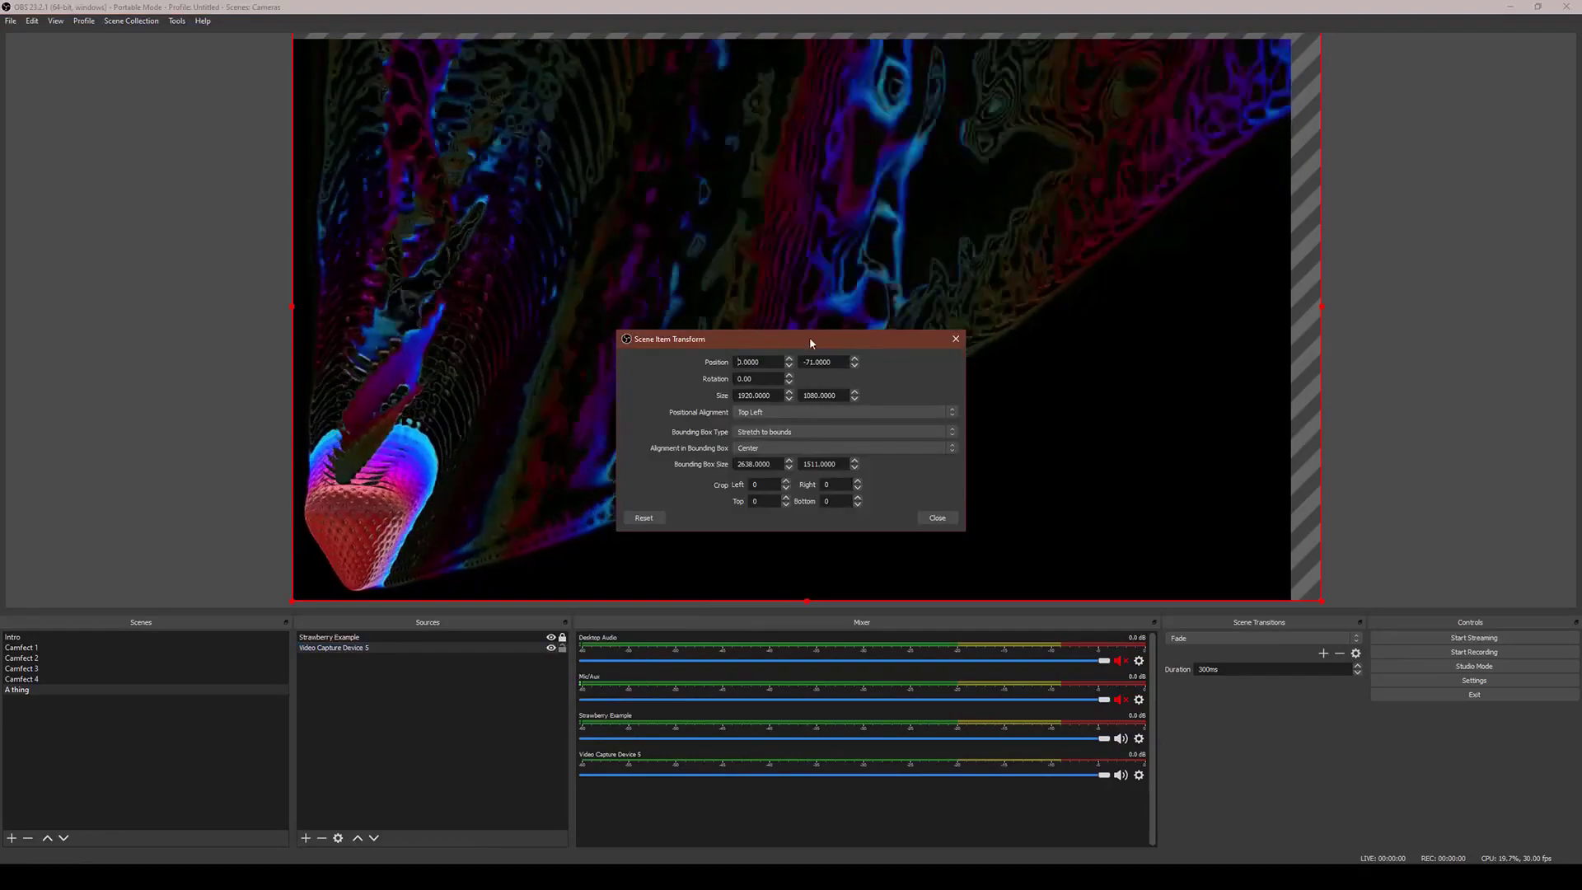
{"action": "left_click_drag", "start_coordinate": [811, 343], "coordinate": [919, 321]}
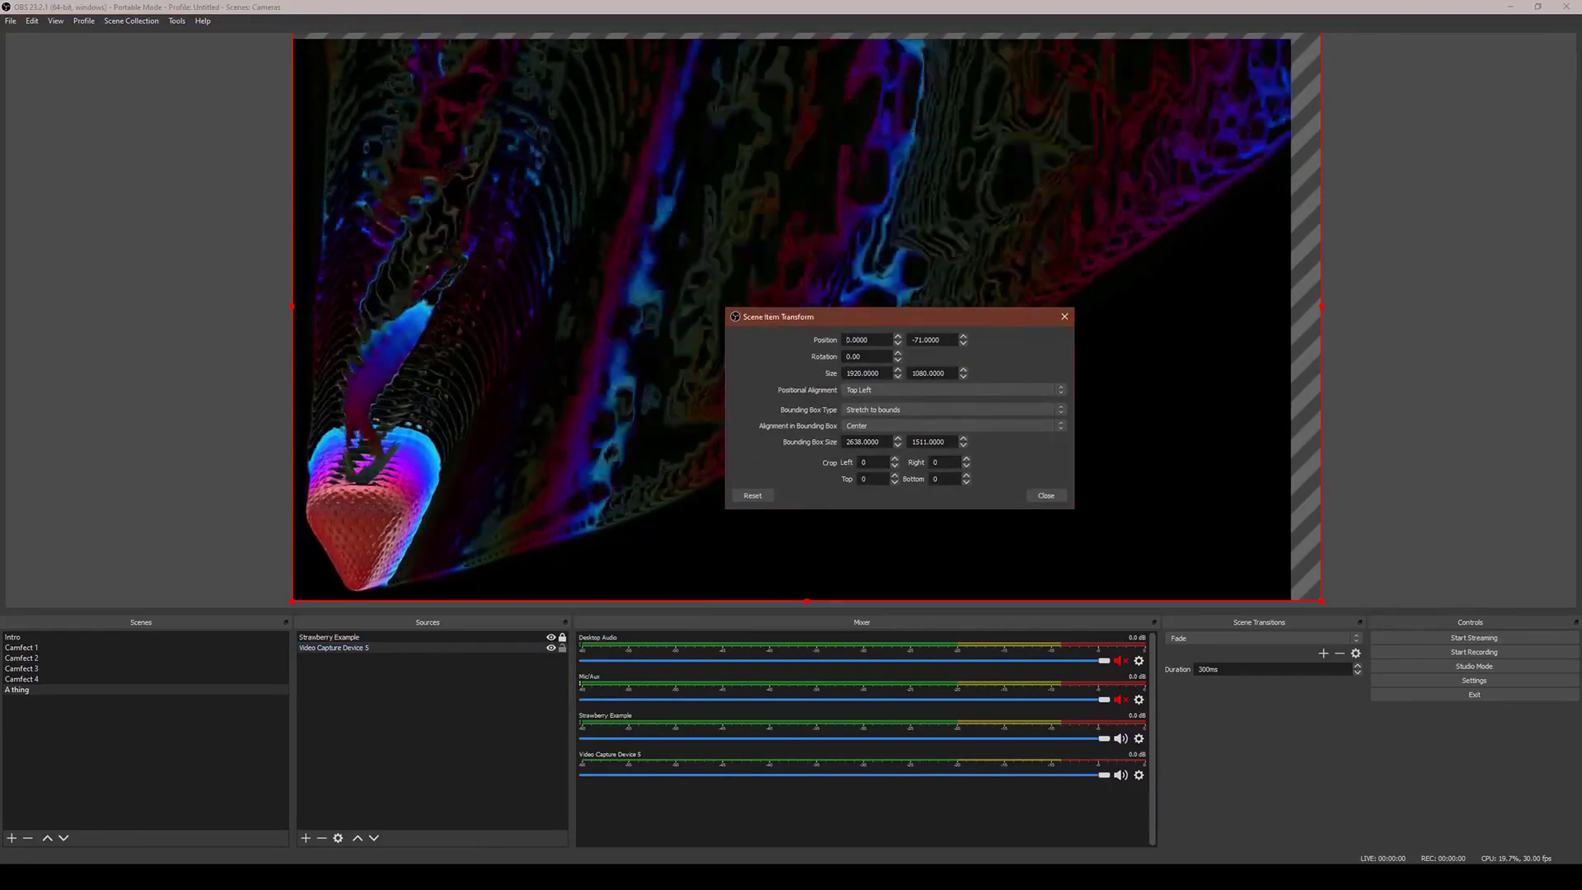
{"action": "key", "text": "Tab"}
{"action": "key", "text": "Tab"}
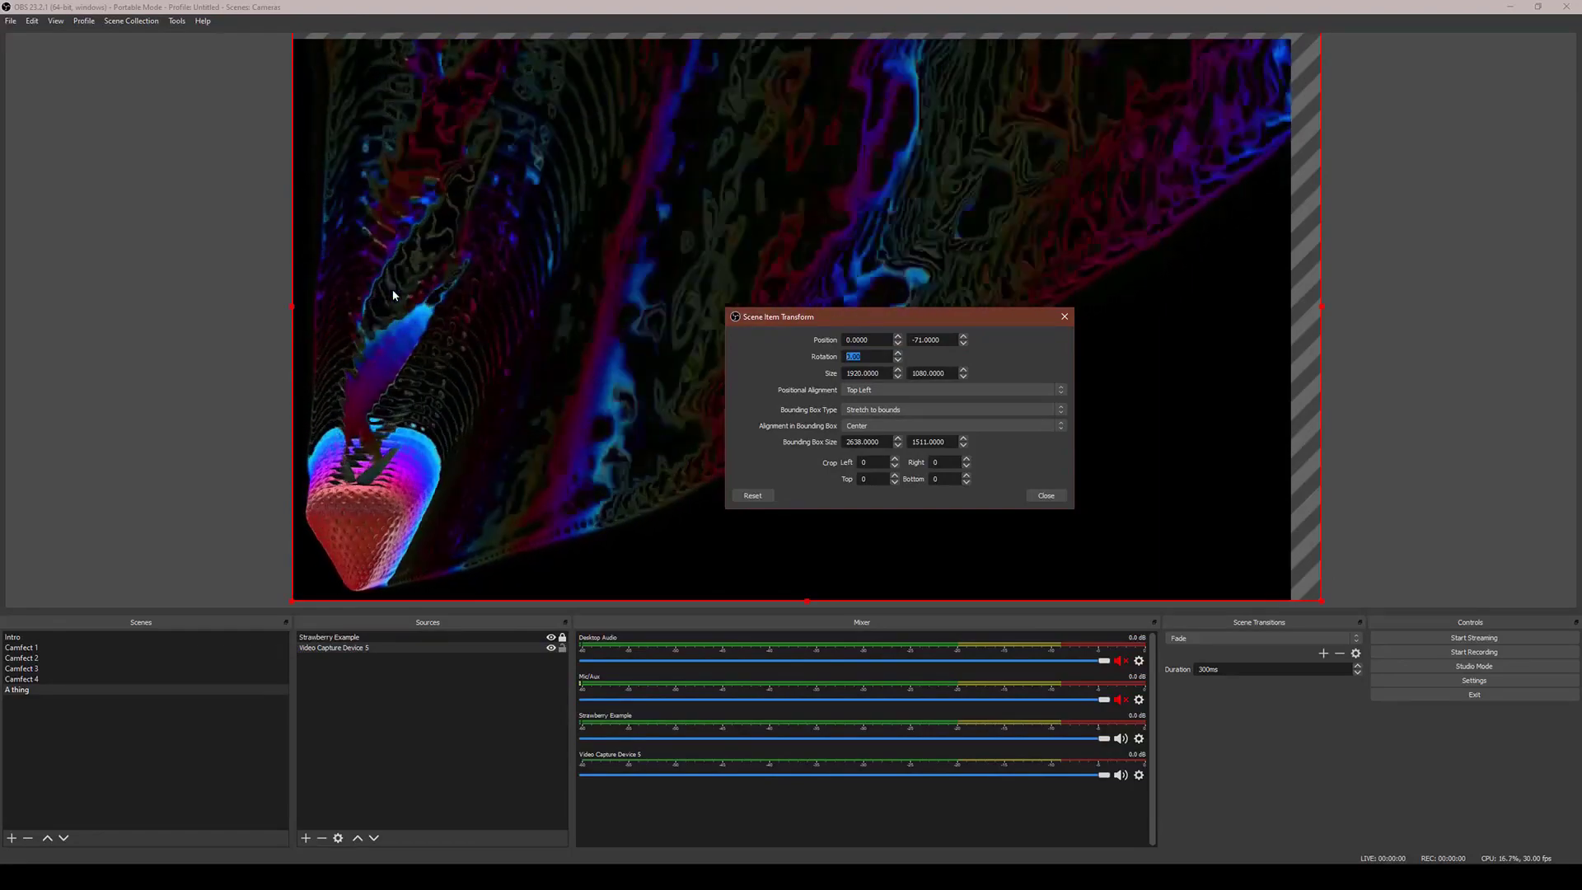
{"action": "type", "text": "33"}
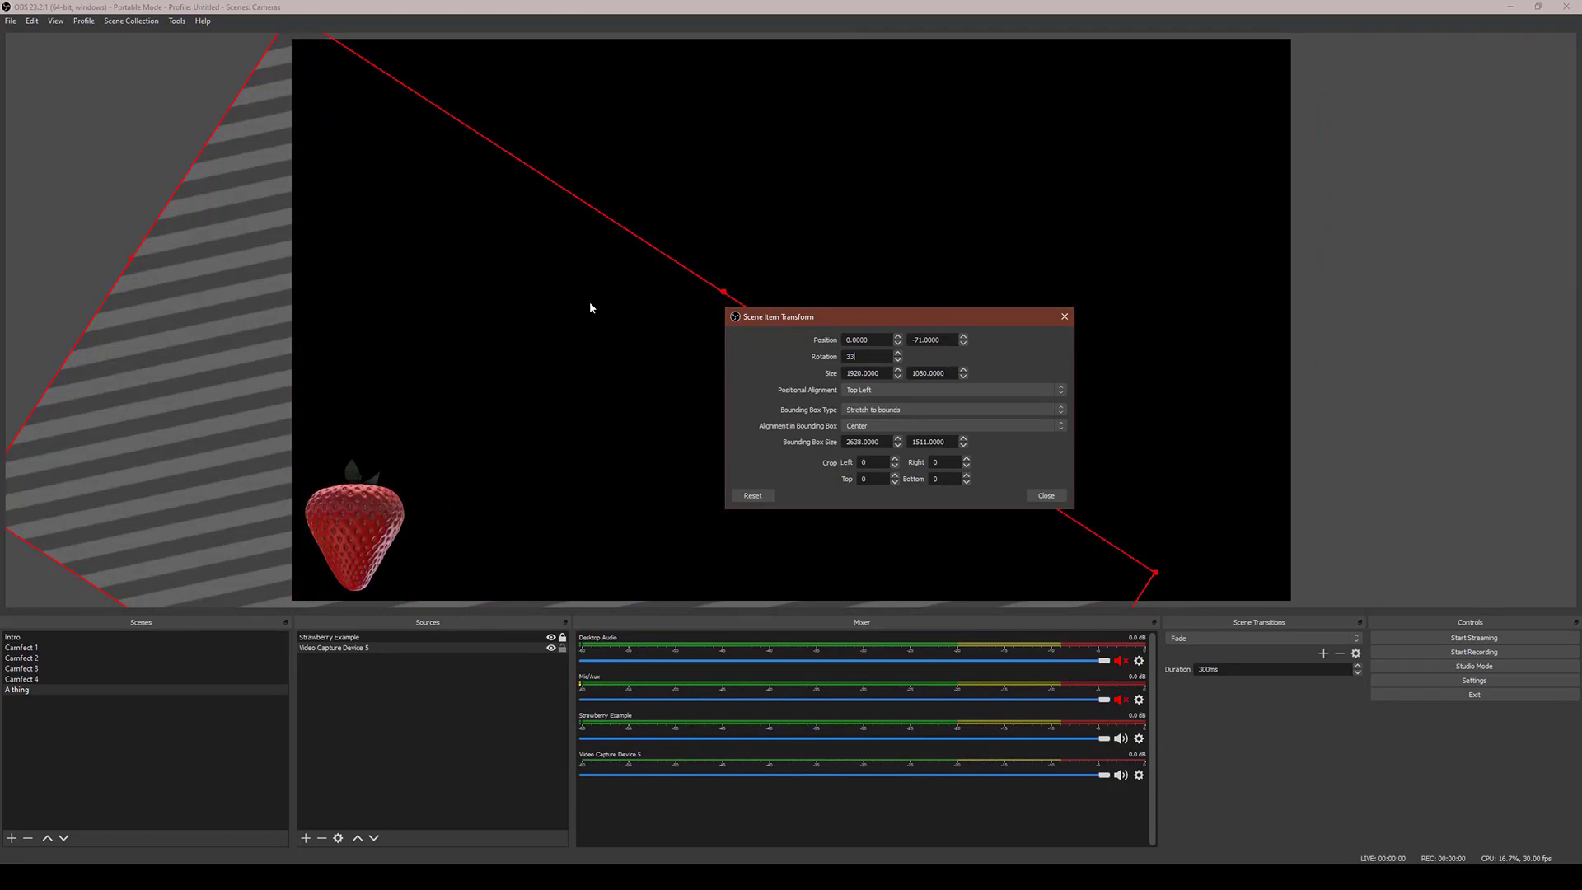
{"action": "left_click", "coordinate": [1043, 497]}
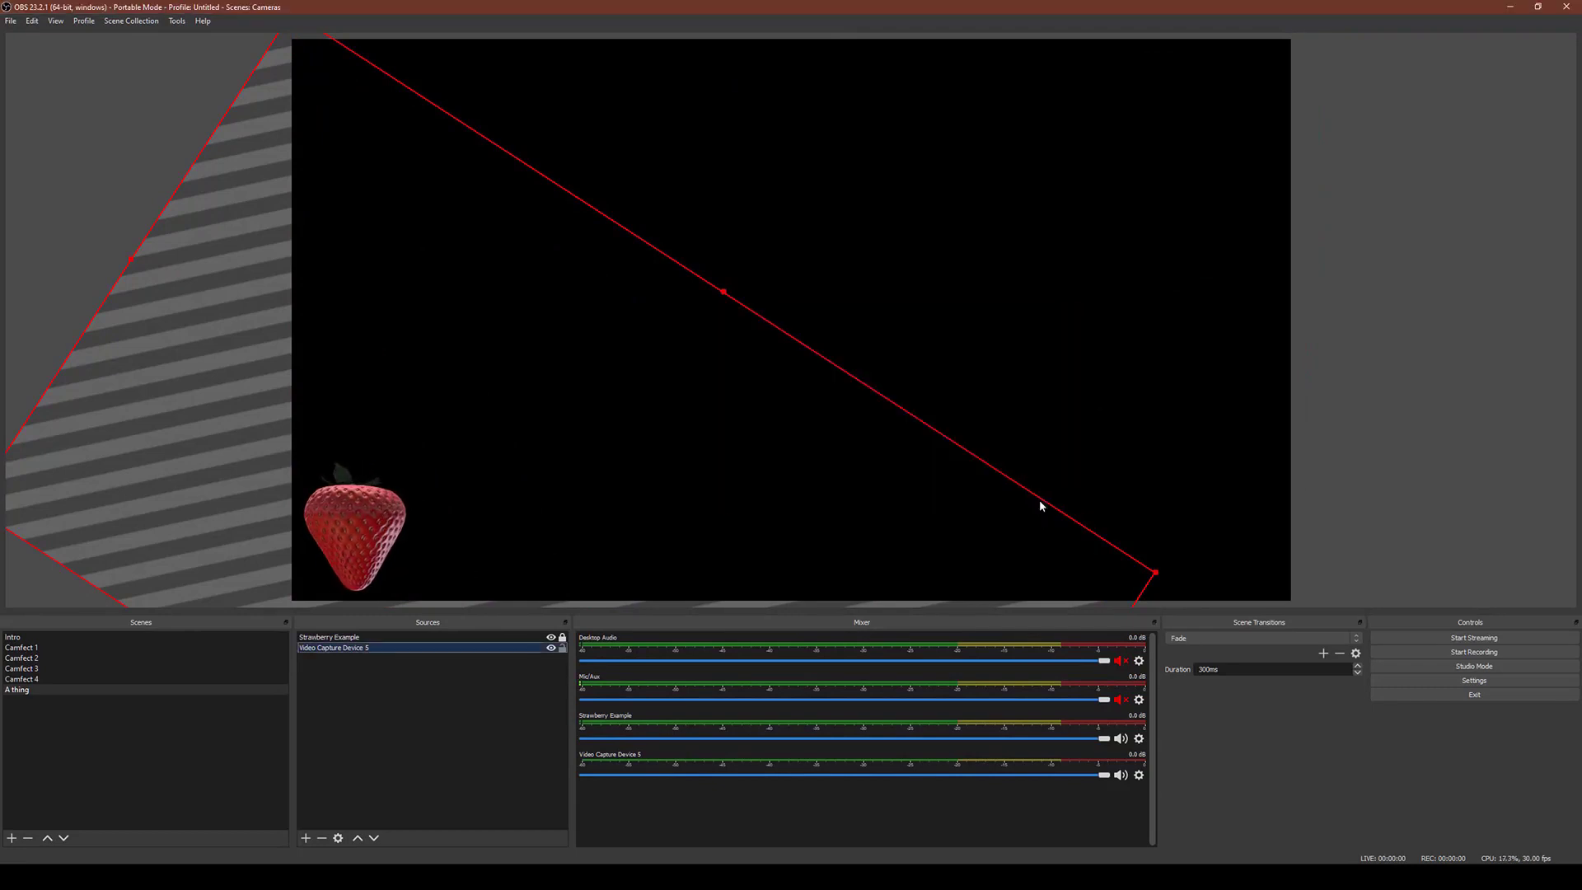
{"action": "left_click_drag", "start_coordinate": [695, 476], "coordinate": [992, 384]}
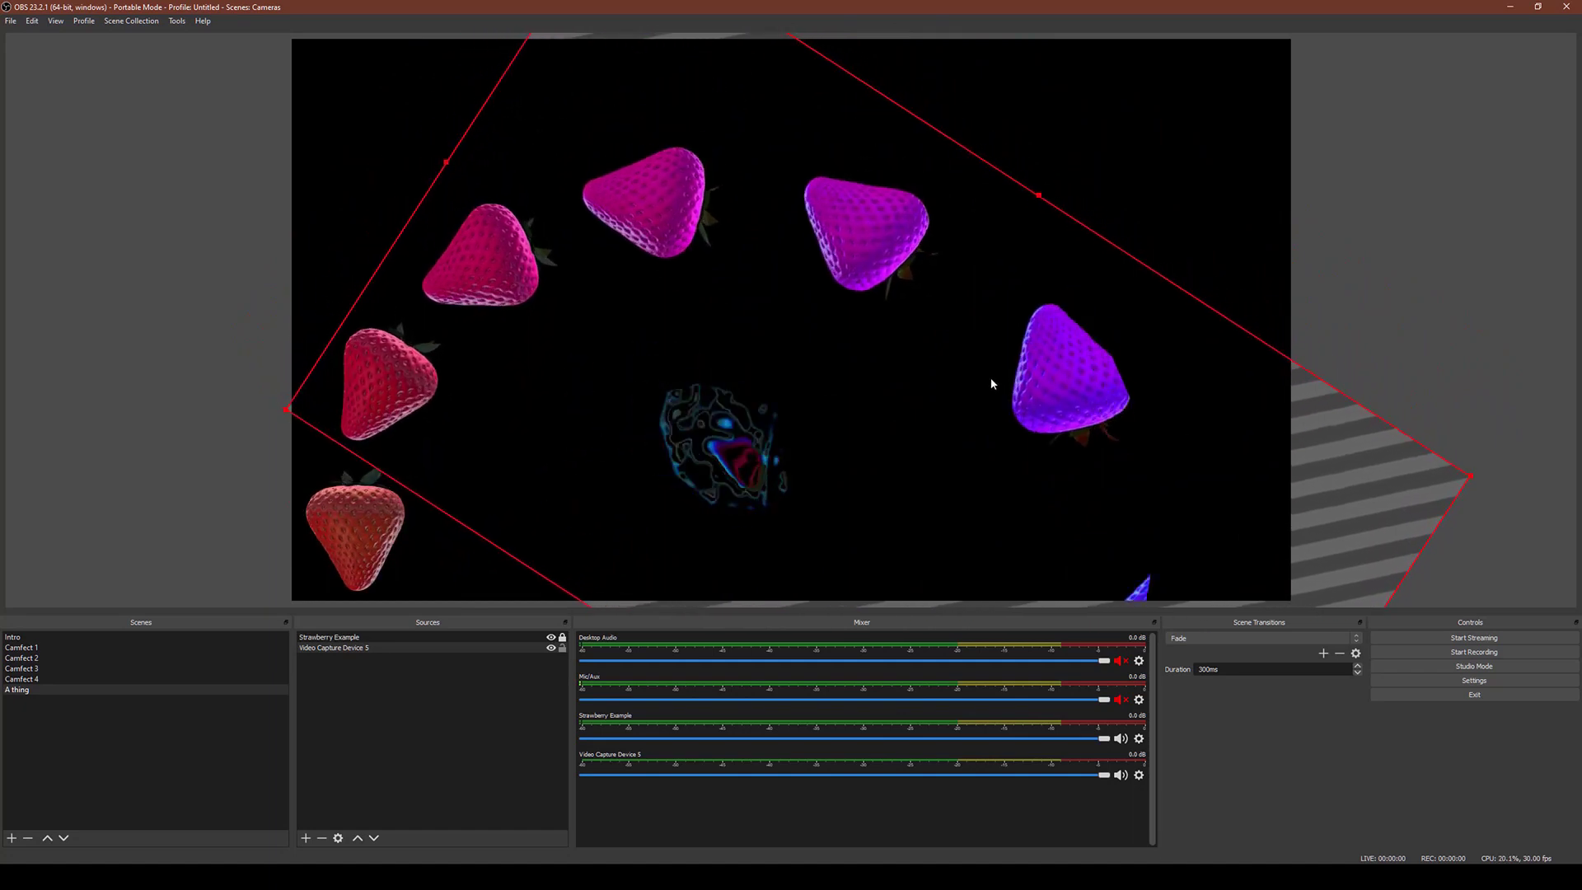
- Change the feedback source's rotation to -45 degrees in Edit Transform
{"action": "right_click", "coordinate": [770, 413]}
{"action": "mouse_move", "coordinate": [822, 672]}
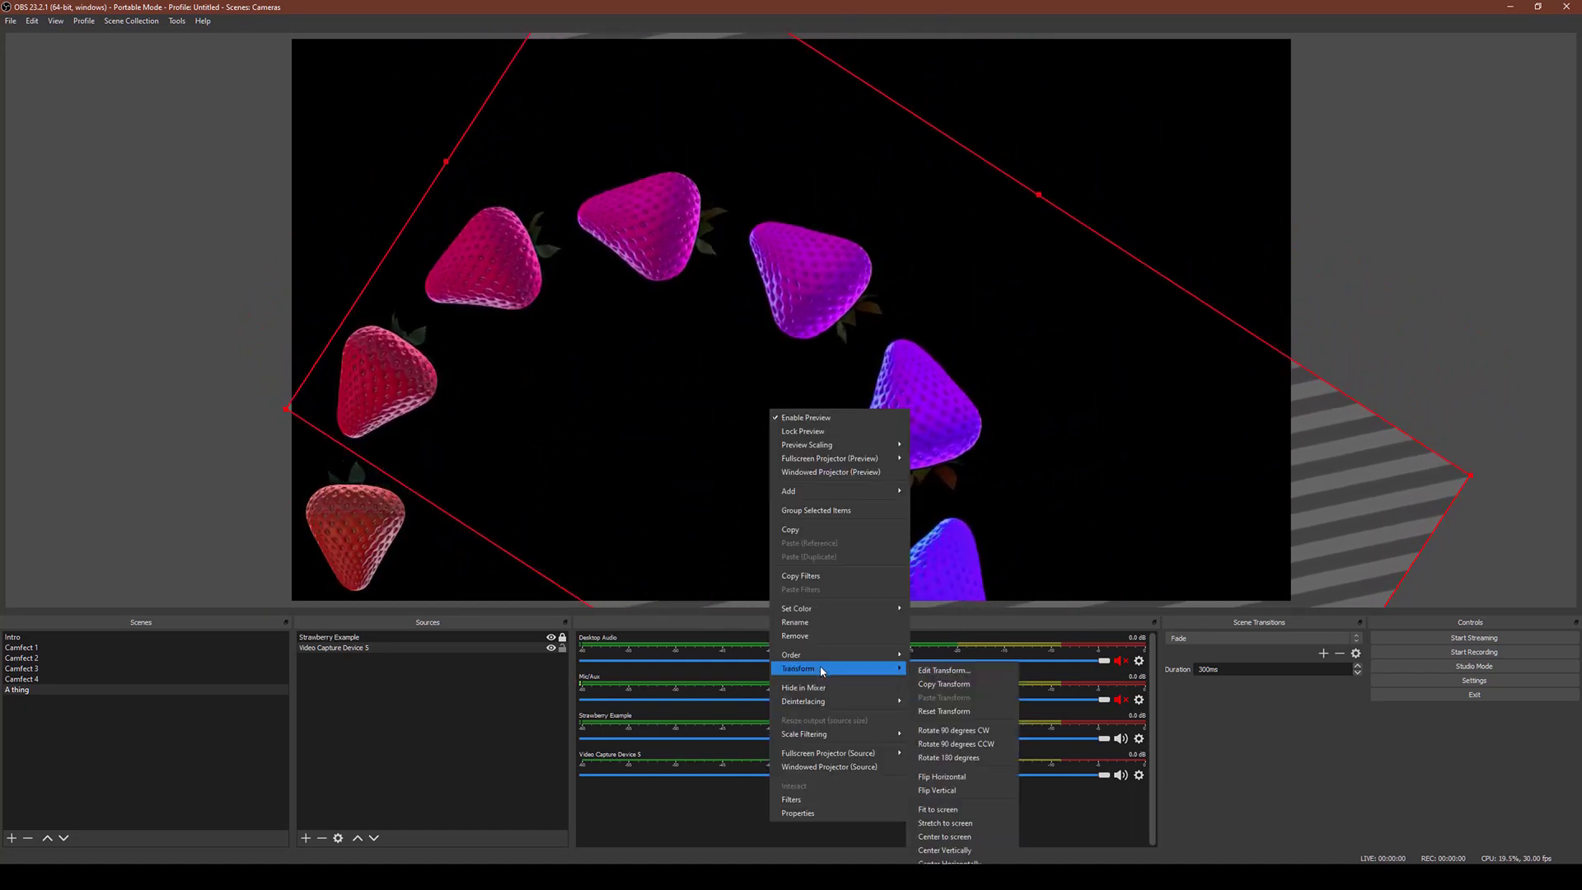
{"action": "left_click", "coordinate": [946, 671]}
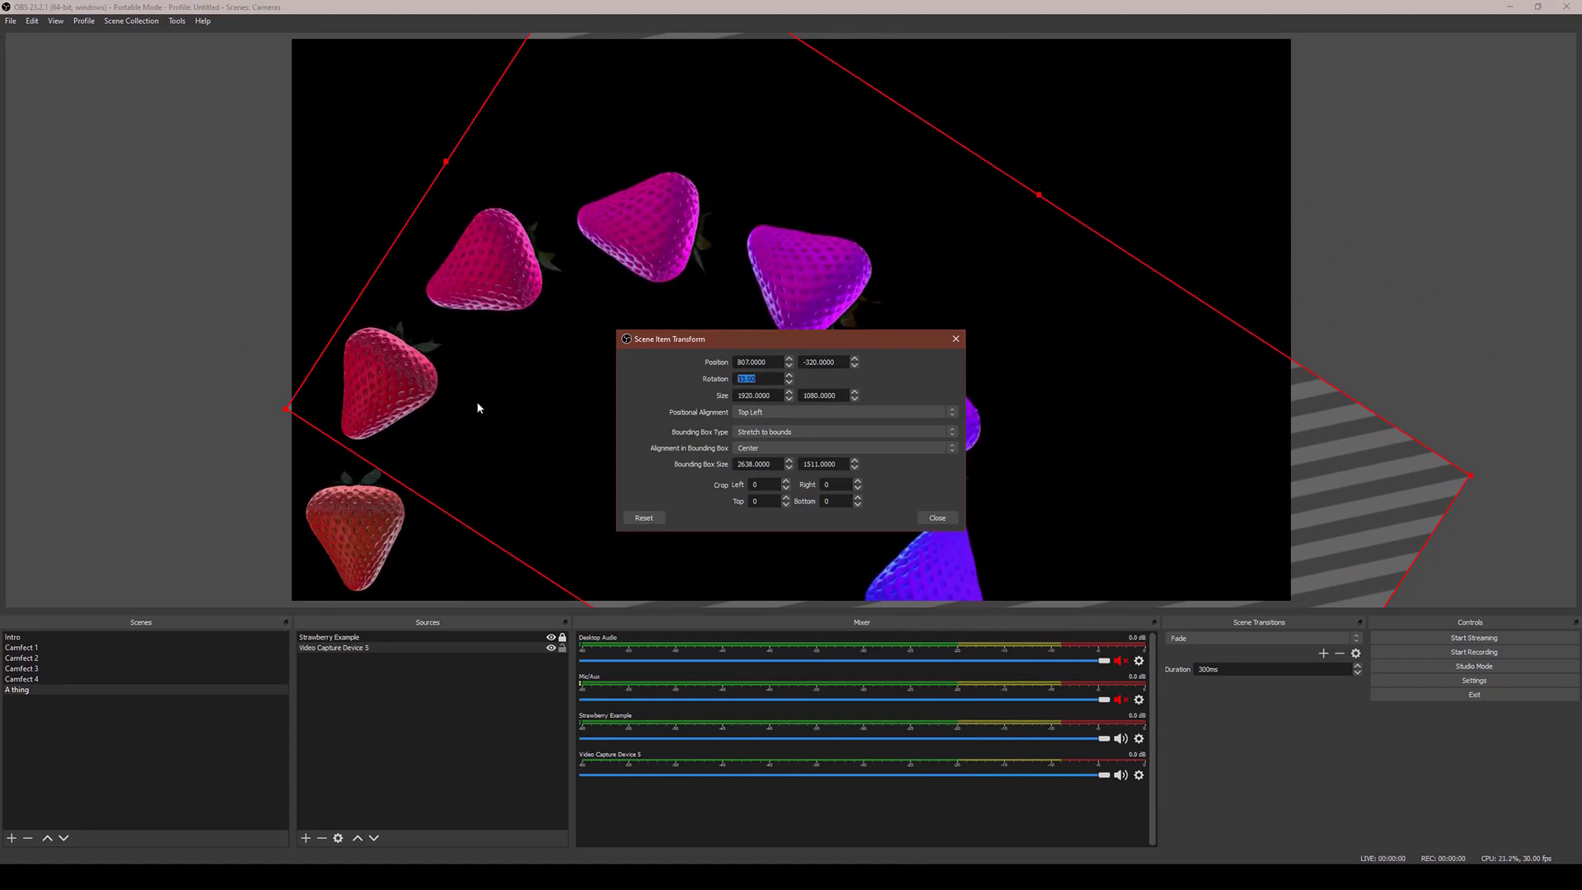
{"action": "type", "text": "-45"}
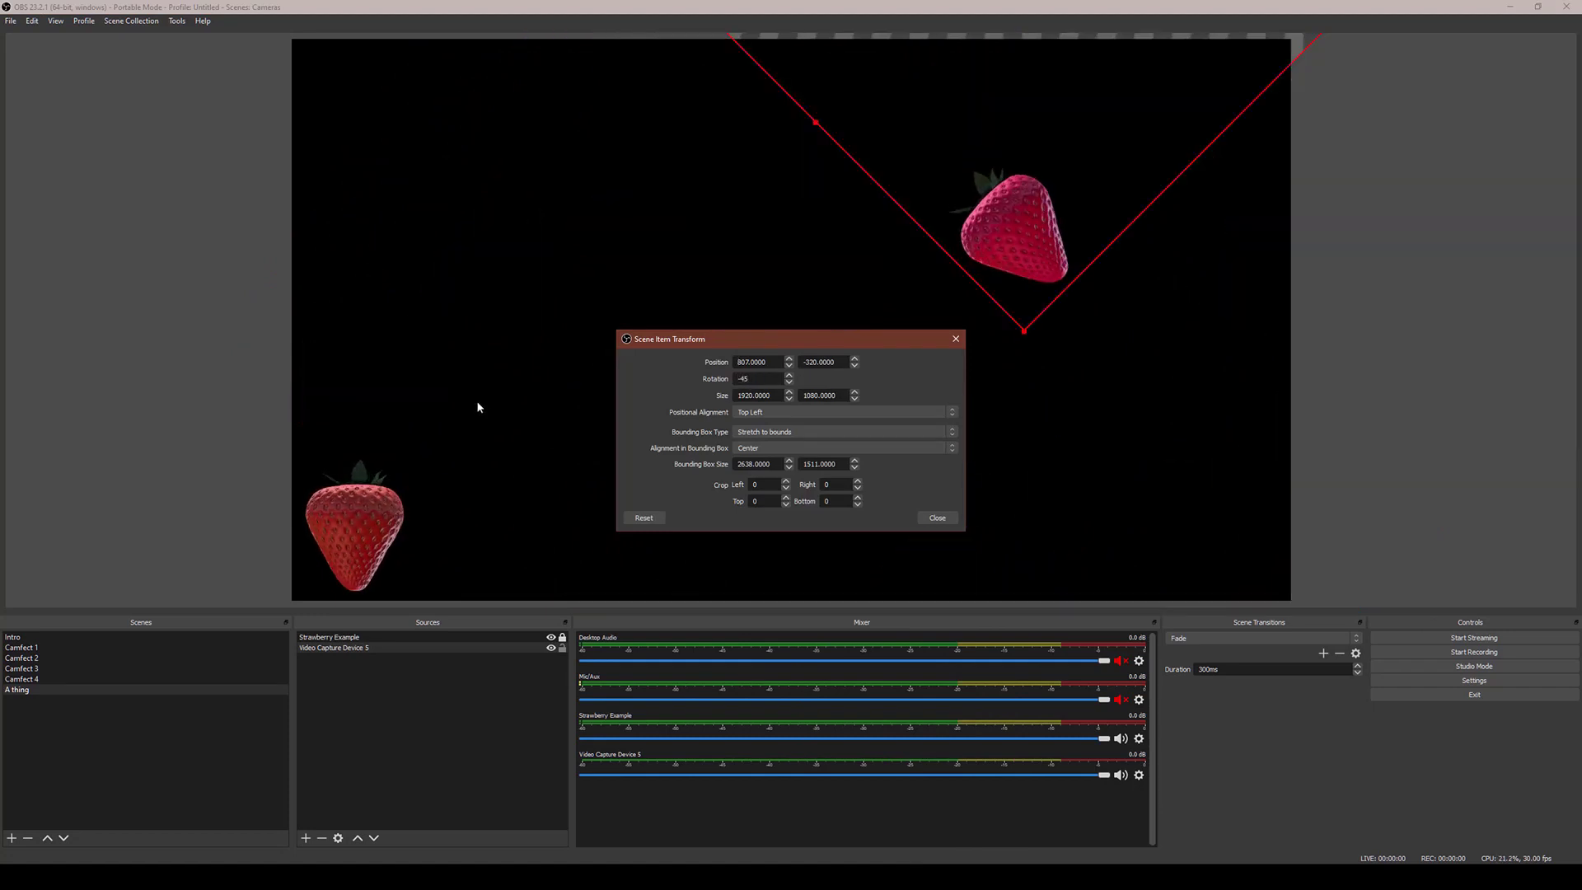
{"action": "key", "text": "Return"}
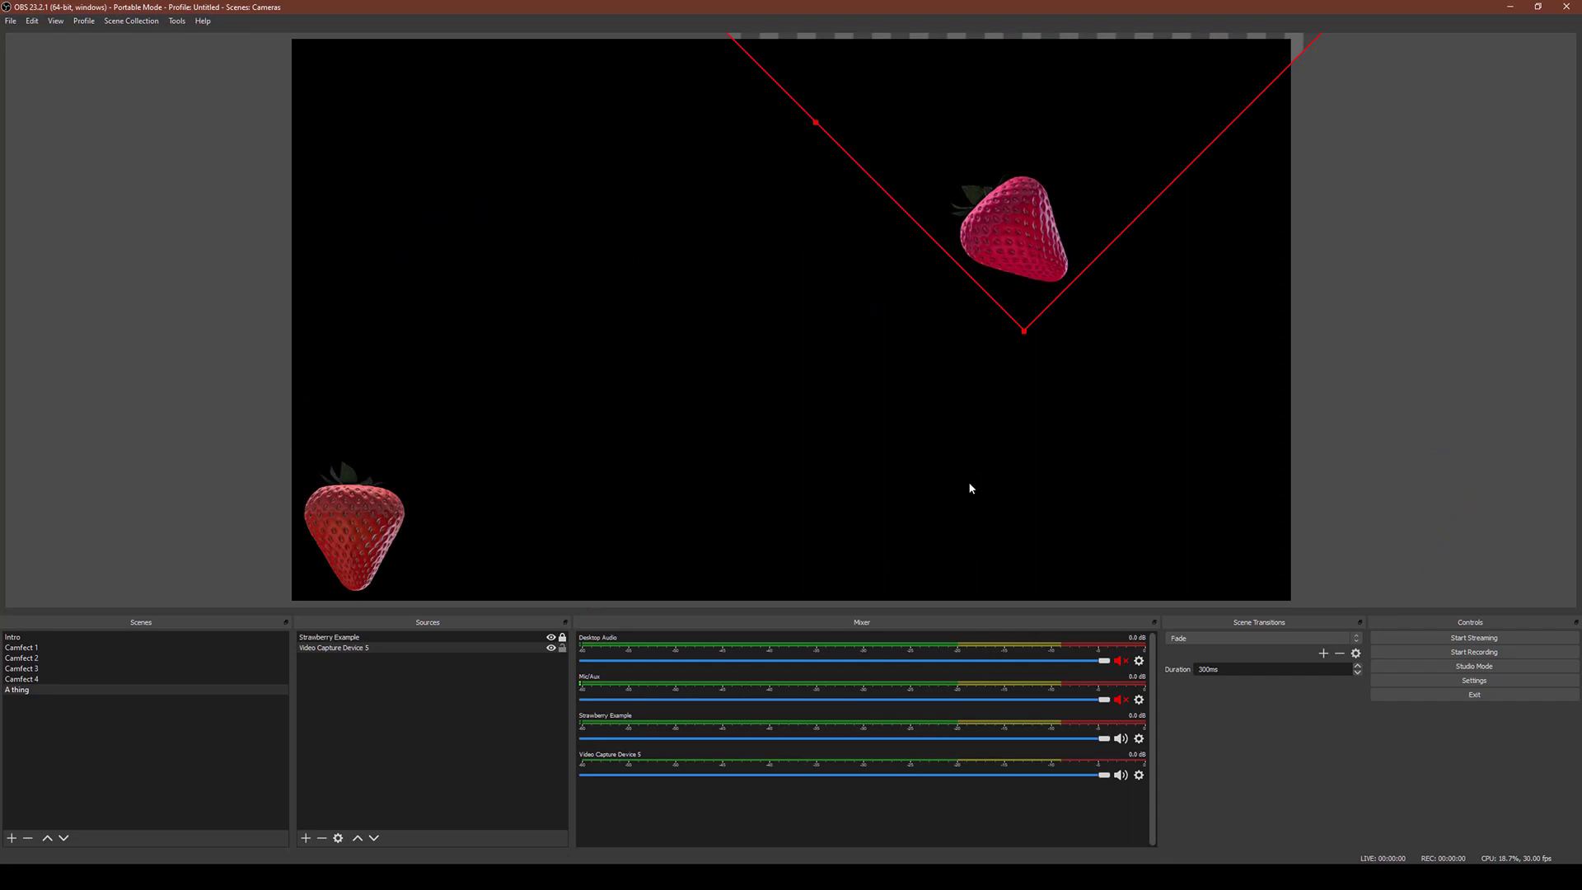
- Reposition the rotated feedback and move Strawberry Example to the canvas centre
{"action": "left_click_drag", "start_coordinate": [1005, 145], "coordinate": [604, 356]}
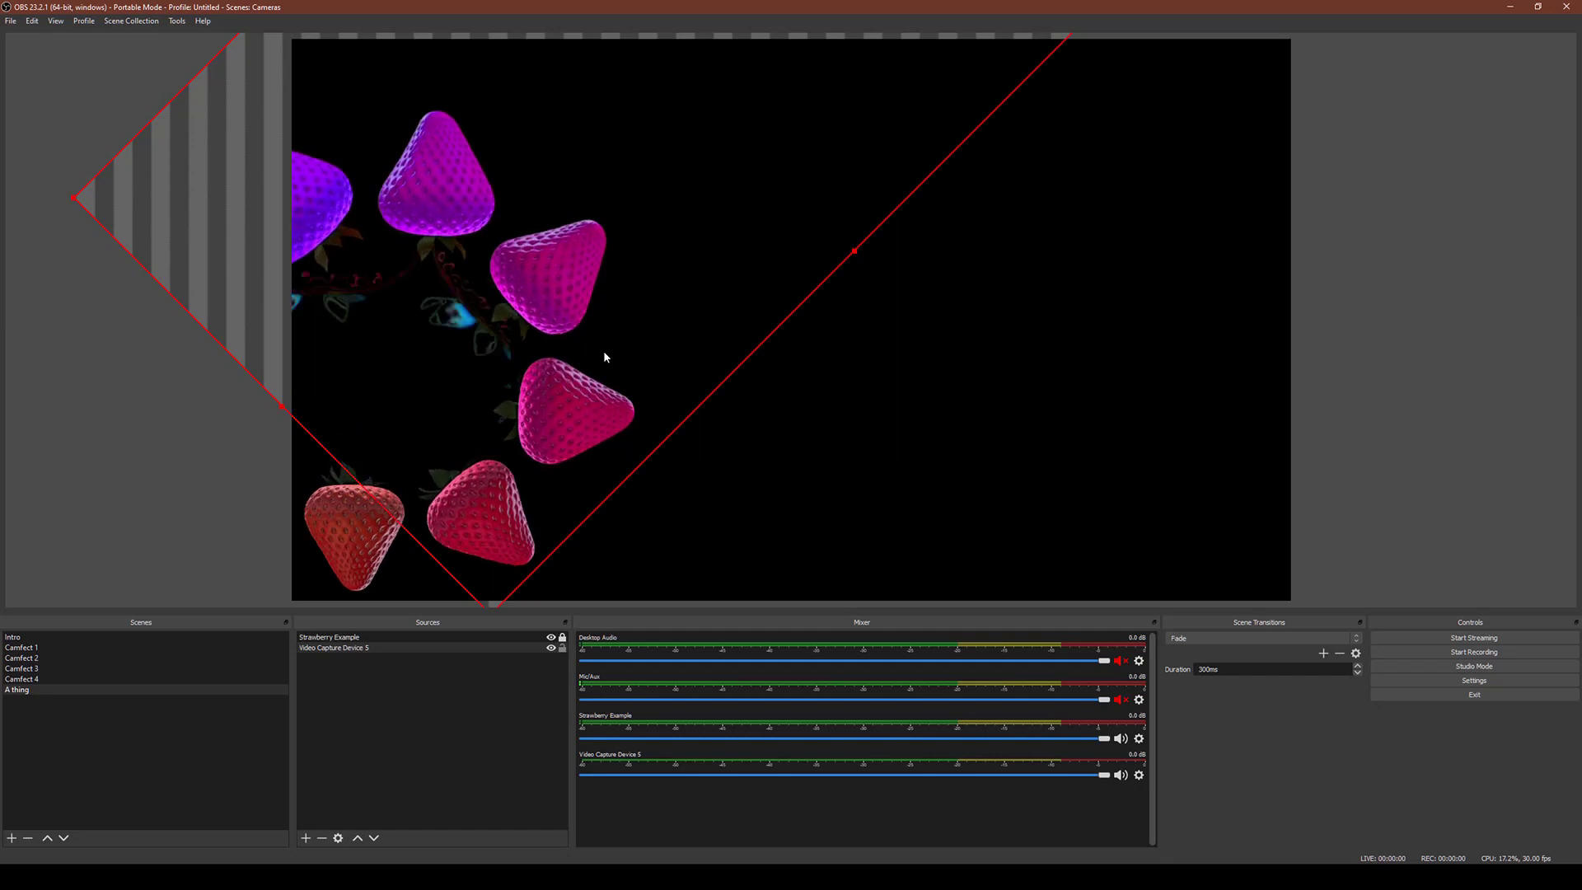
{"action": "left_click_drag", "start_coordinate": [604, 356], "coordinate": [610, 361]}
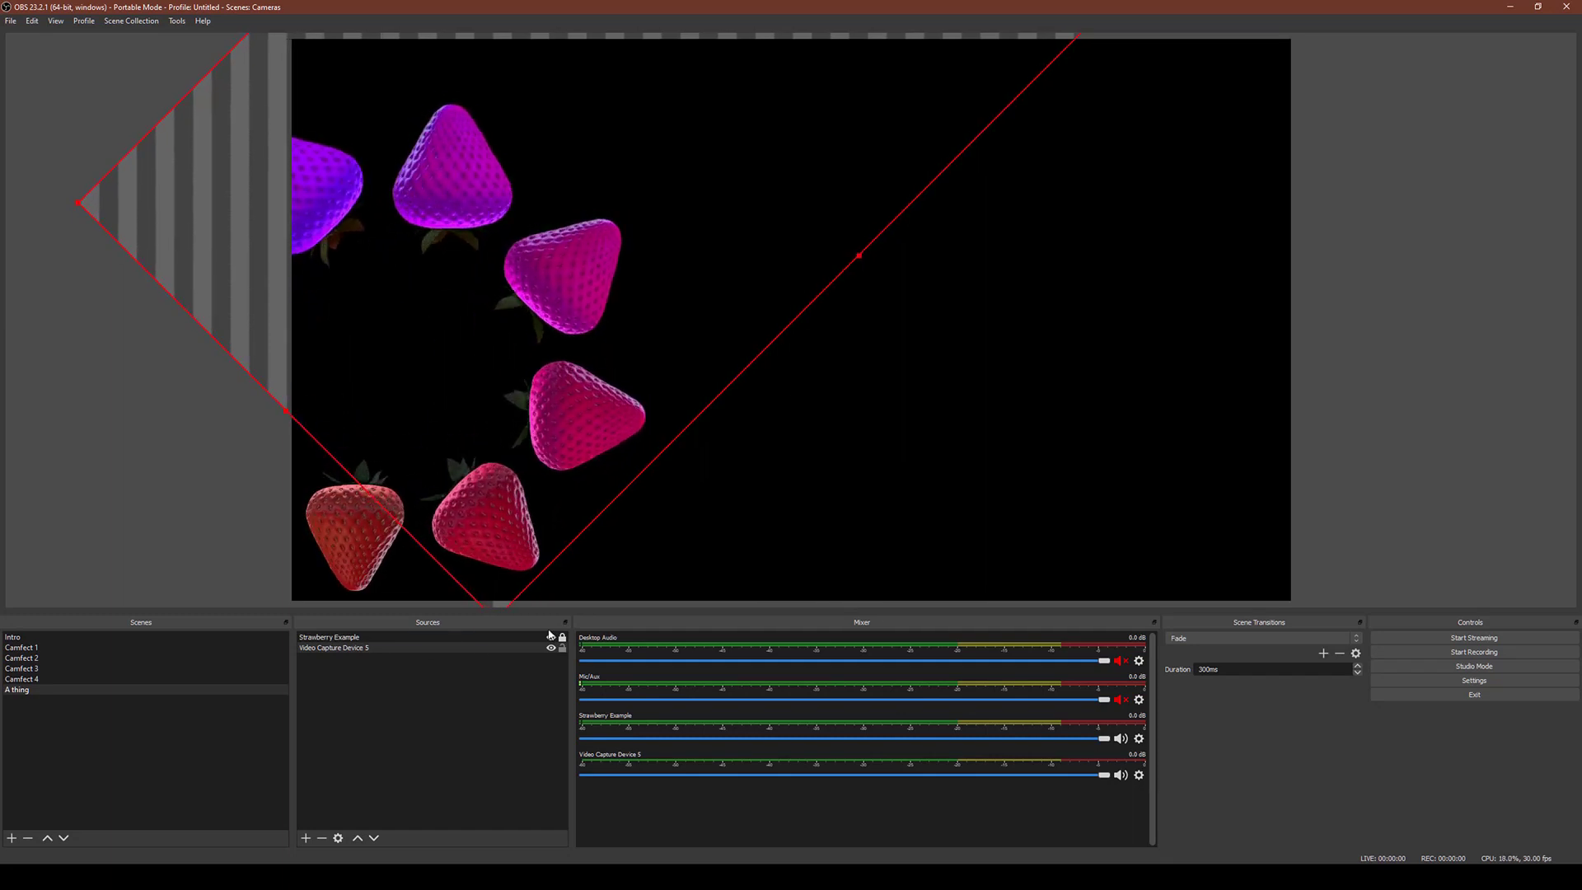
{"action": "left_click_drag", "start_coordinate": [320, 550], "coordinate": [765, 345]}
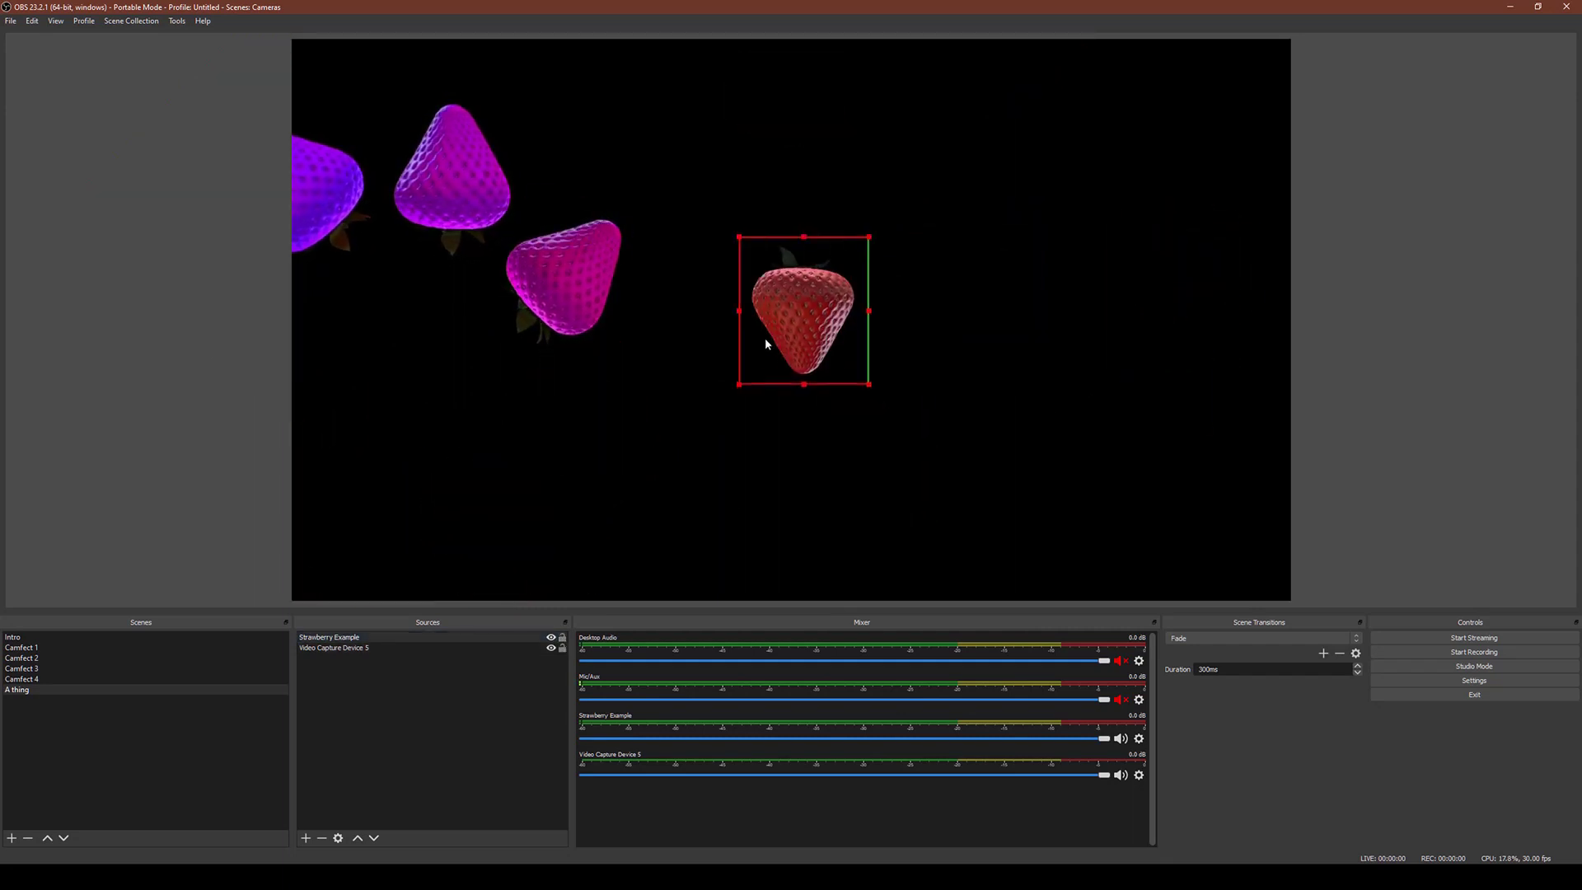
- Drag the rotated feedback source so the octagonal tunnel centres on the strawberry
{"action": "left_click", "coordinate": [349, 650]}
{"action": "left_click_drag", "start_coordinate": [656, 131], "coordinate": [837, 449]}
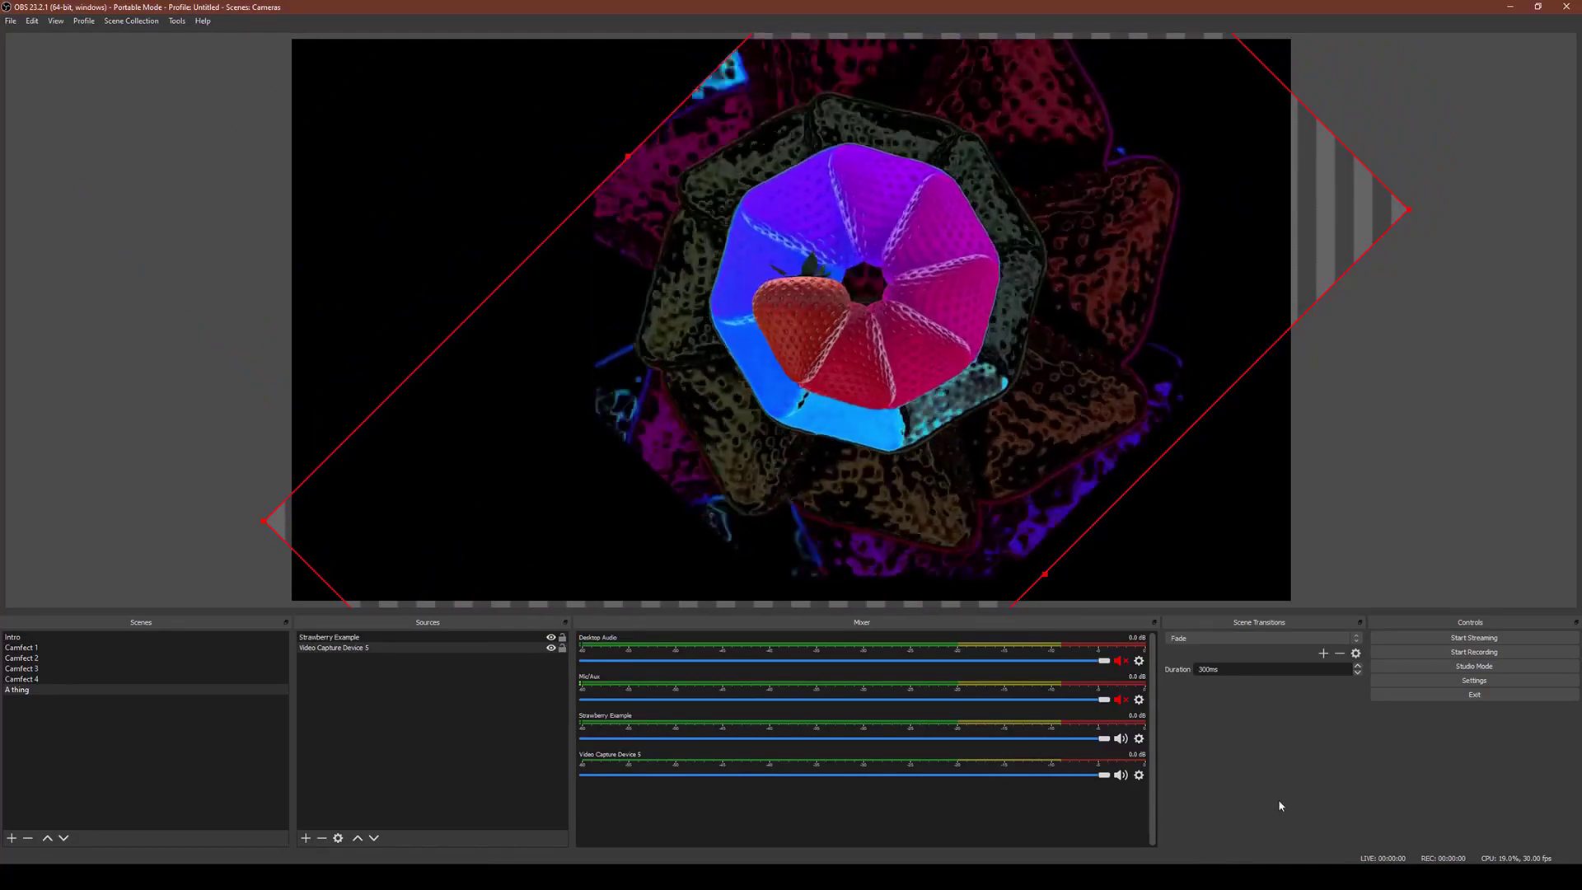
{"action": "left_click", "coordinate": [496, 722]}
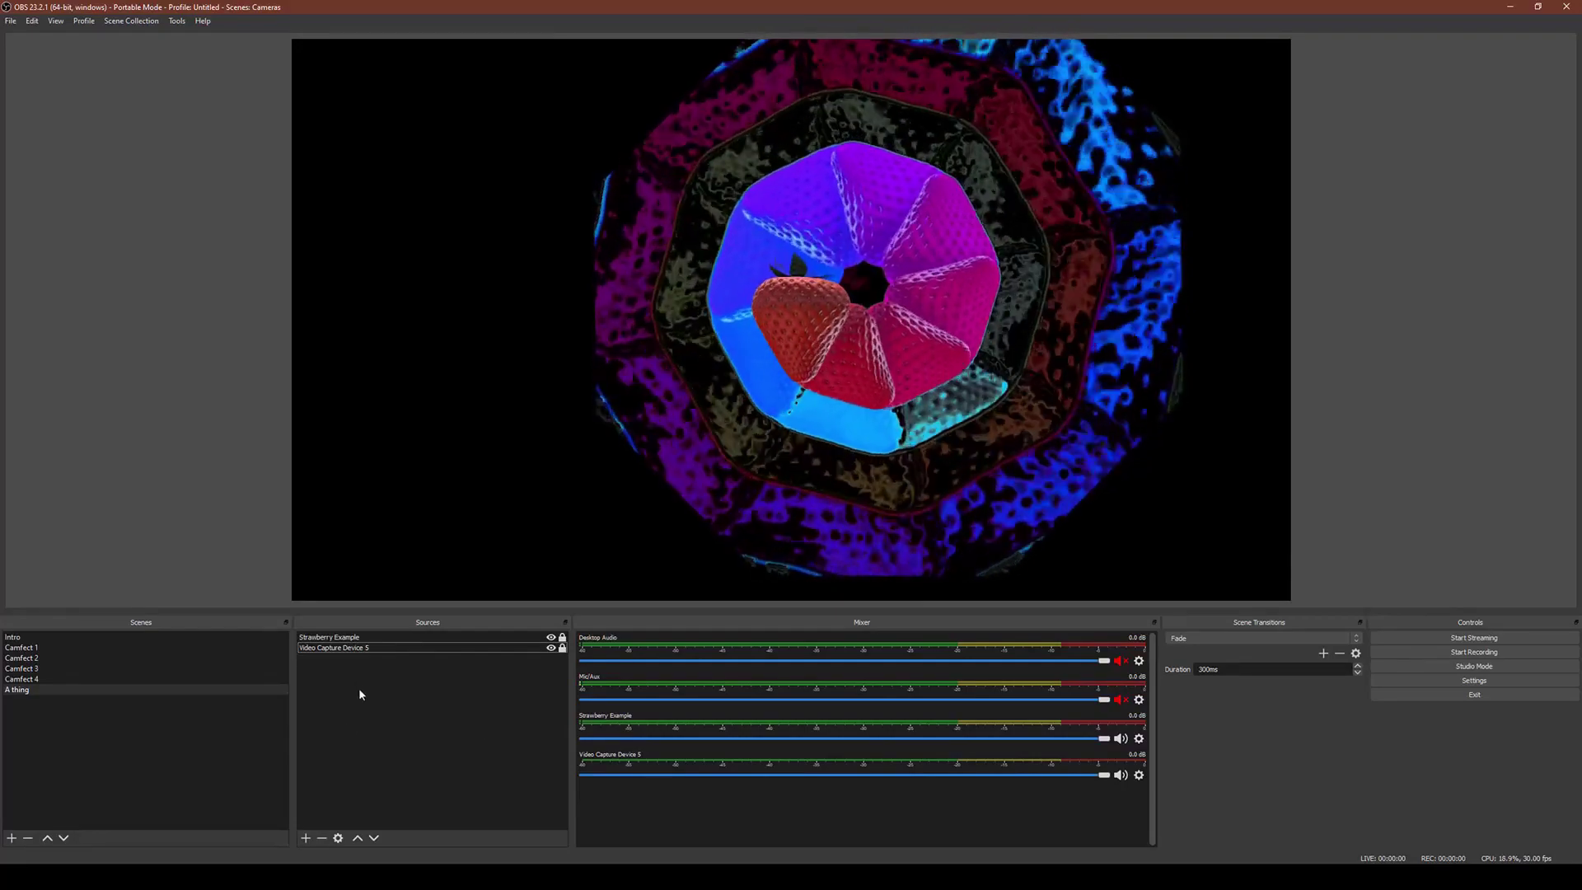
{"action": "left_click", "coordinate": [306, 837]}
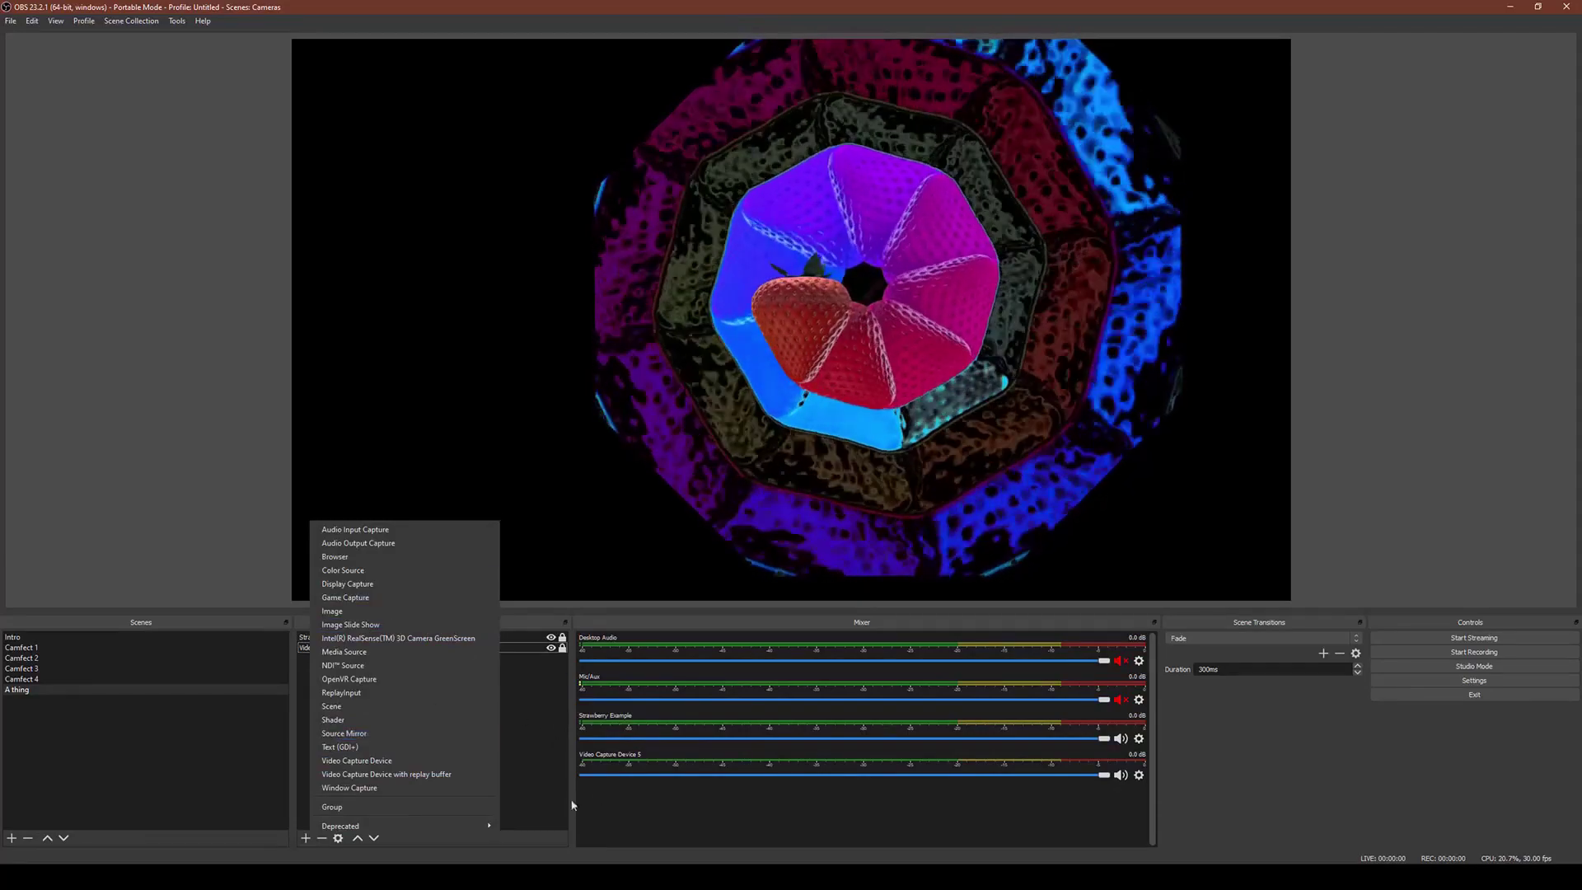
- Choose Source Mirror from the list of source types to add
{"action": "left_click", "coordinate": [549, 699]}
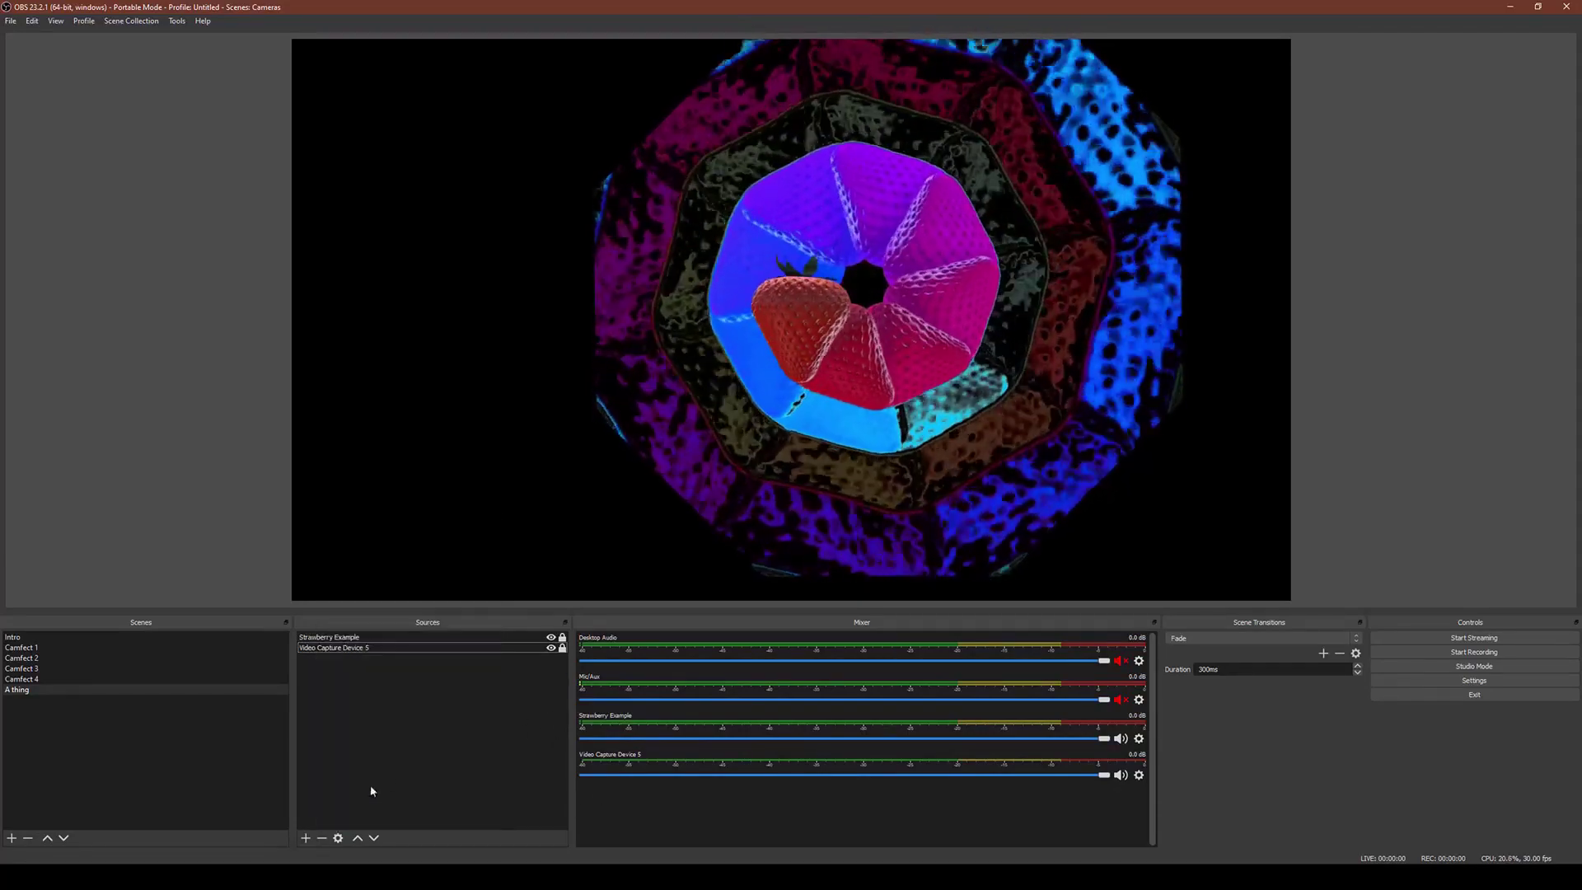
{"action": "left_click", "coordinate": [306, 838]}
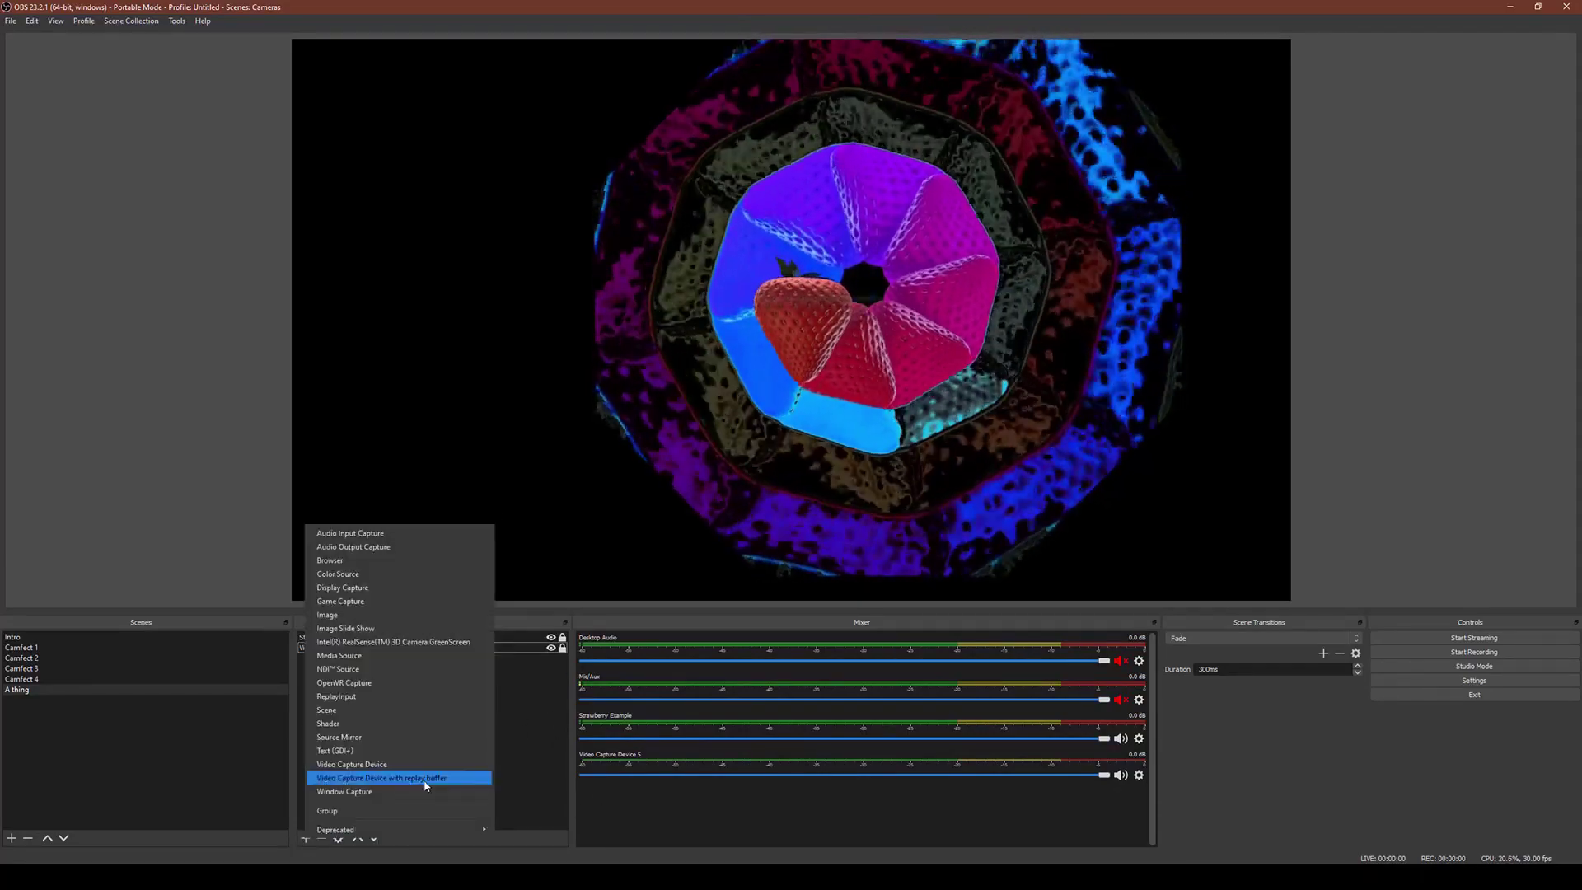
{"action": "left_click", "coordinate": [392, 738]}
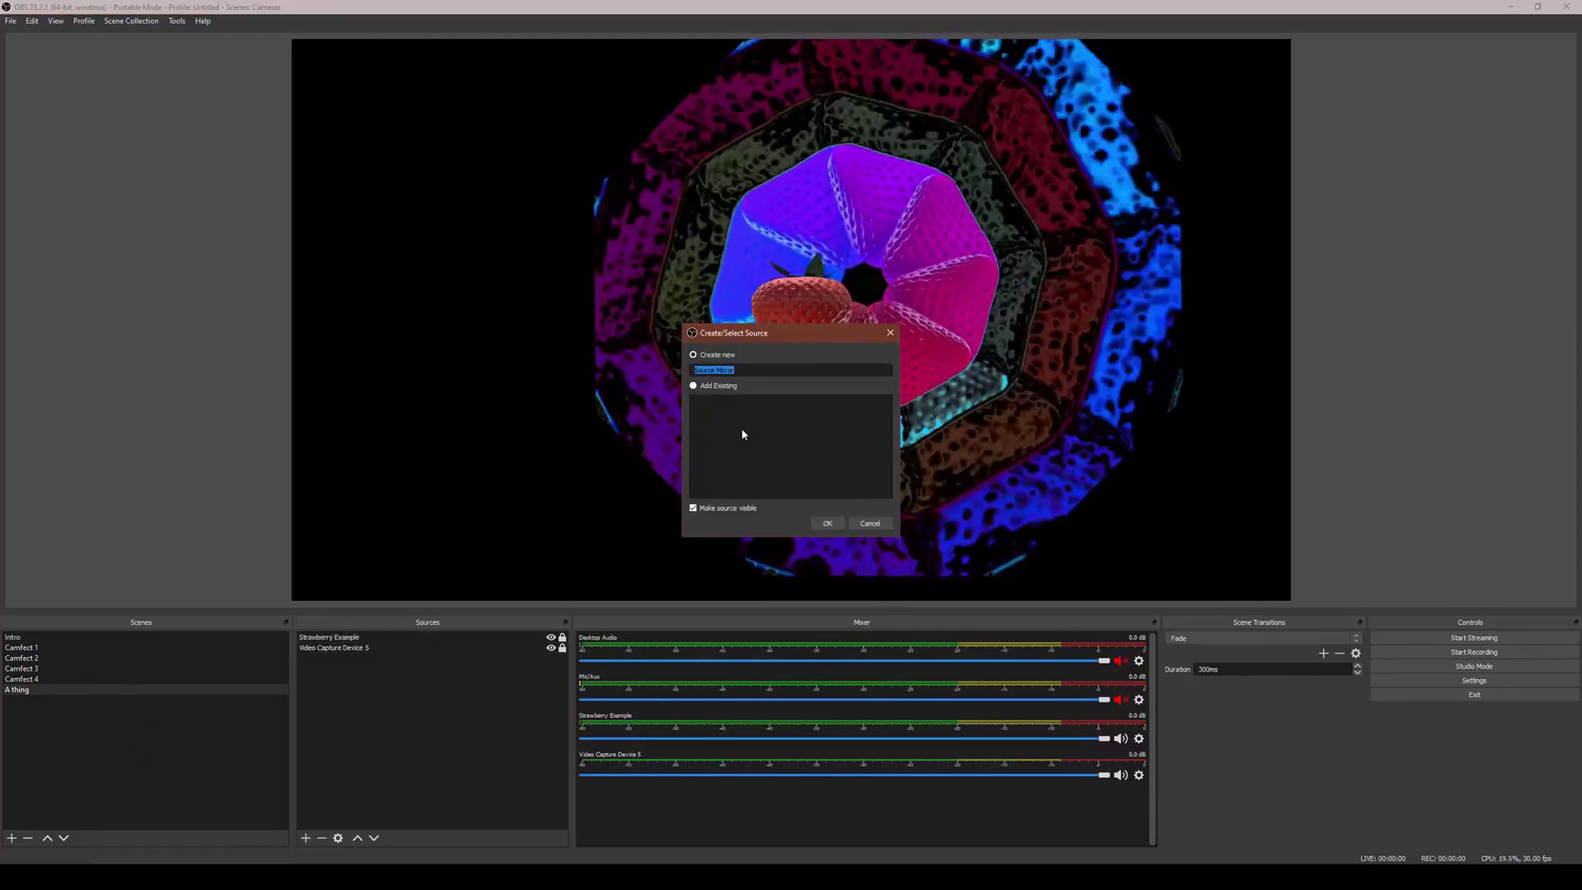
- Create the Source Mirror with its source set to the Camfect 3 scene
{"action": "left_click", "coordinate": [828, 523]}
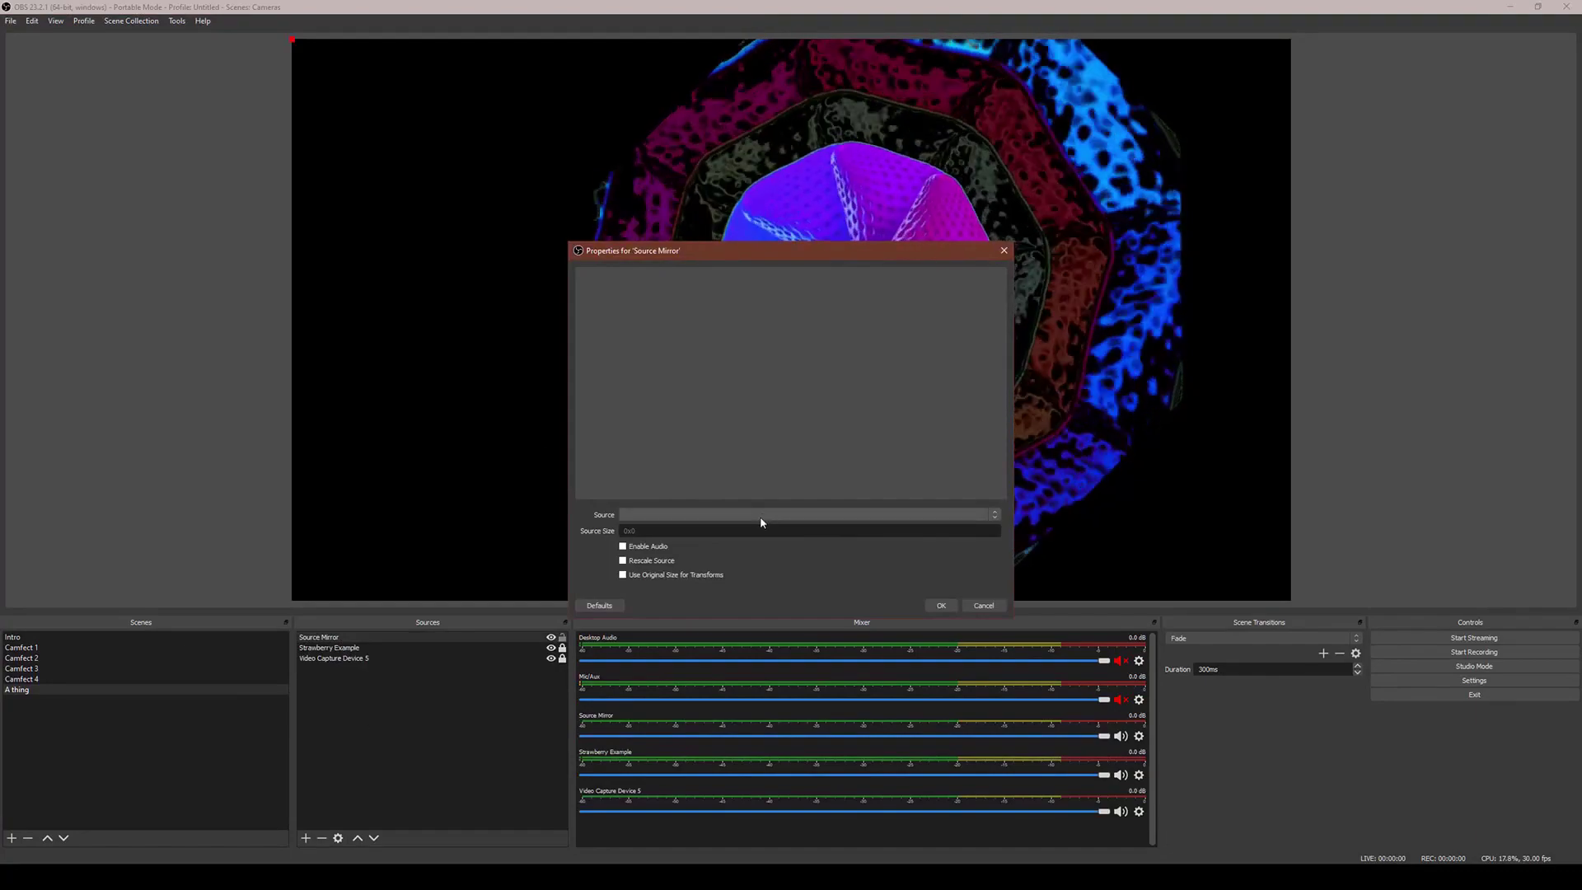
{"action": "left_click", "coordinate": [993, 516]}
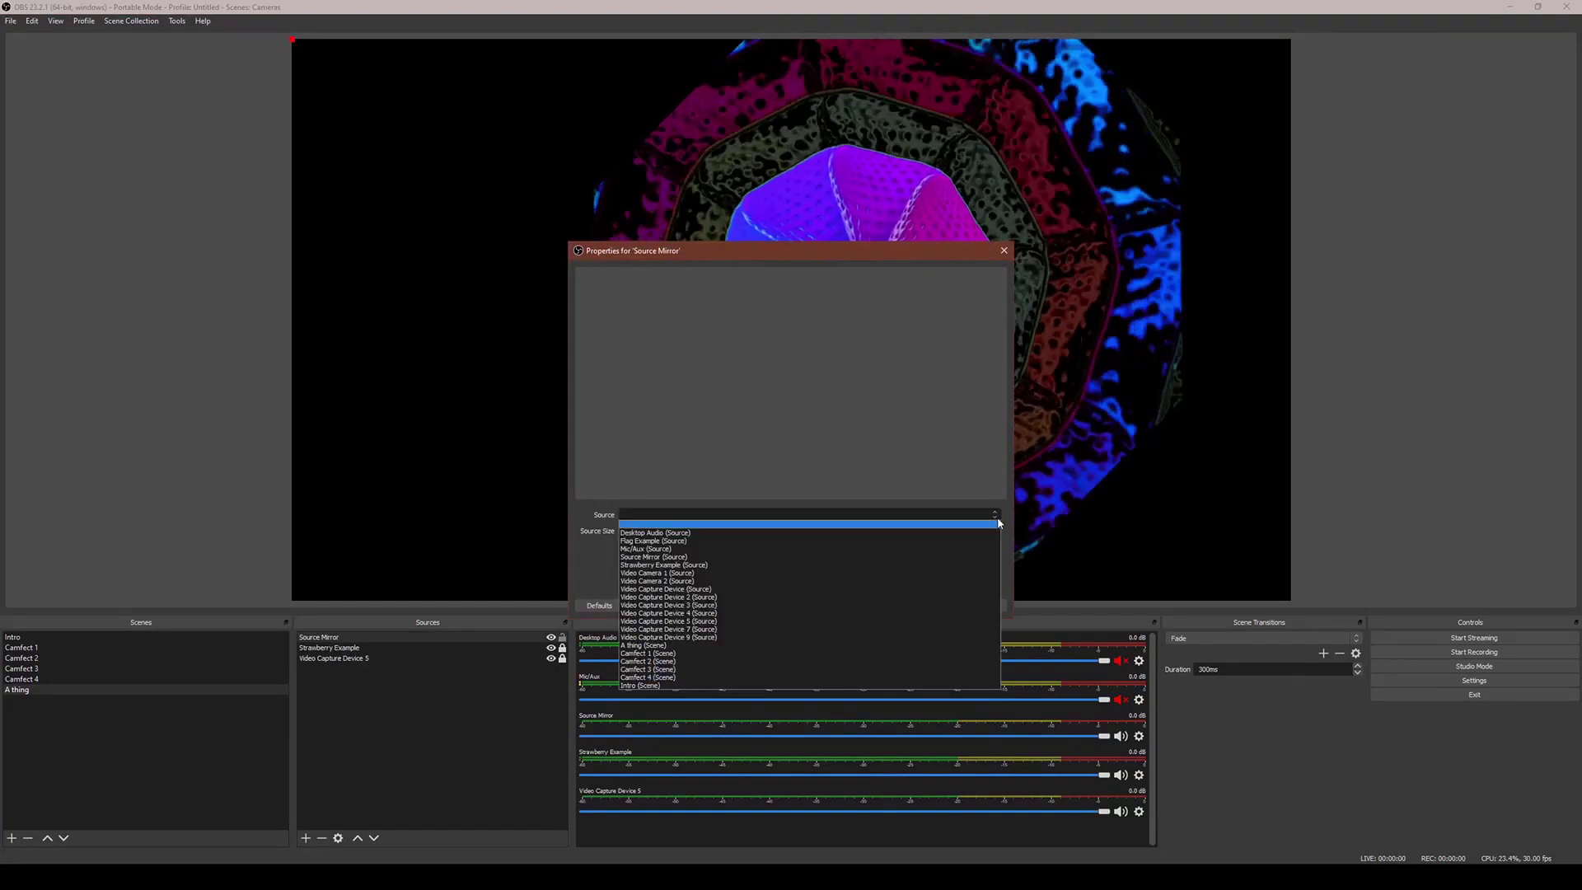
{"action": "left_click", "coordinate": [766, 674]}
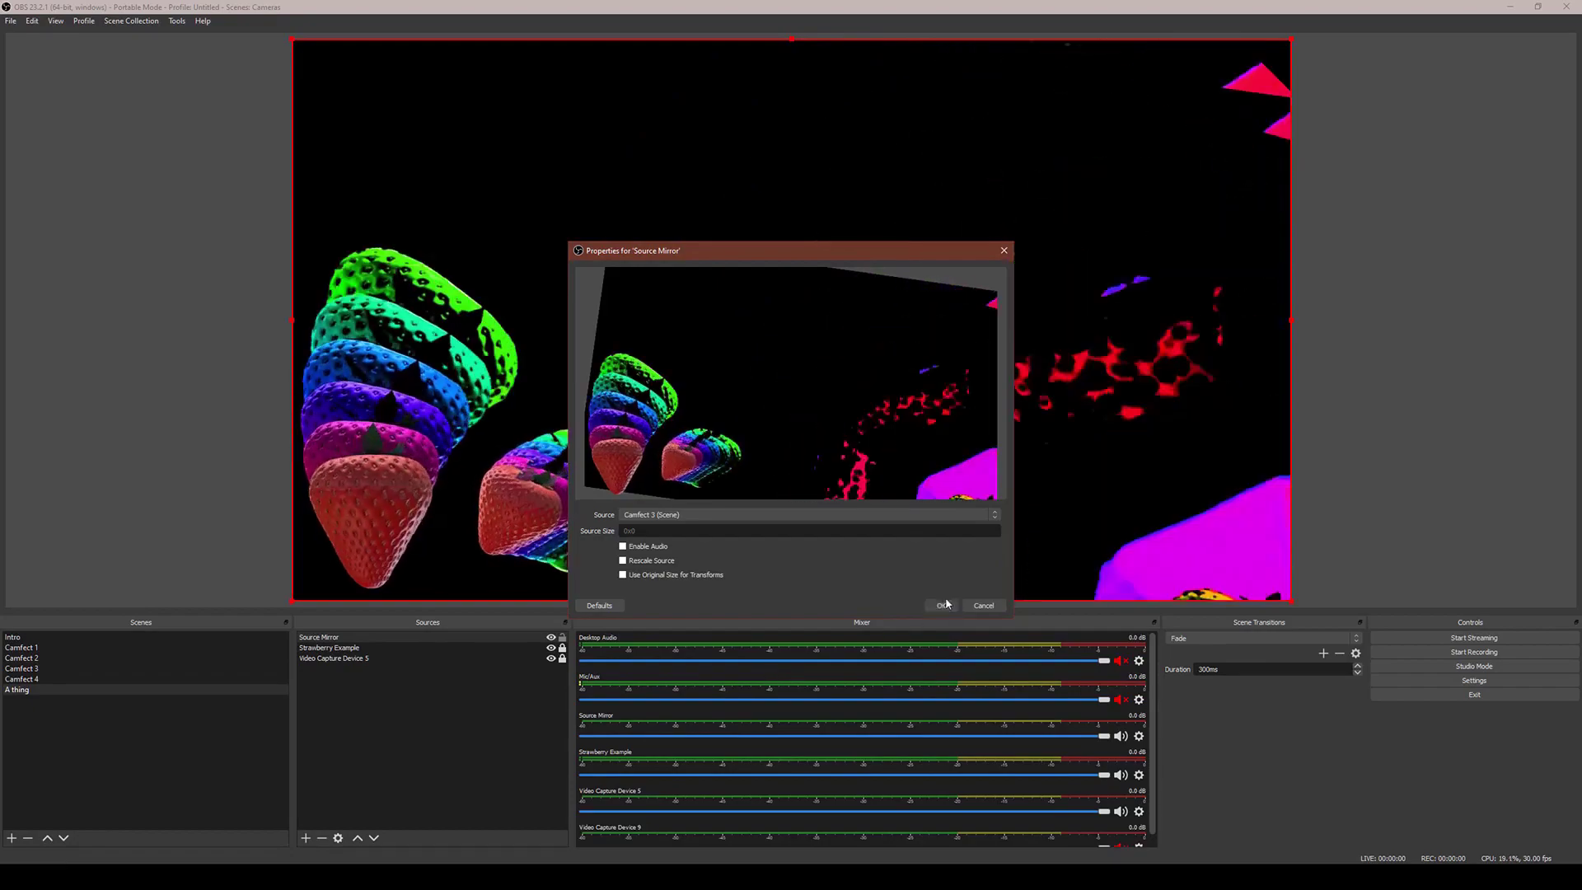
{"action": "left_click", "coordinate": [942, 606]}
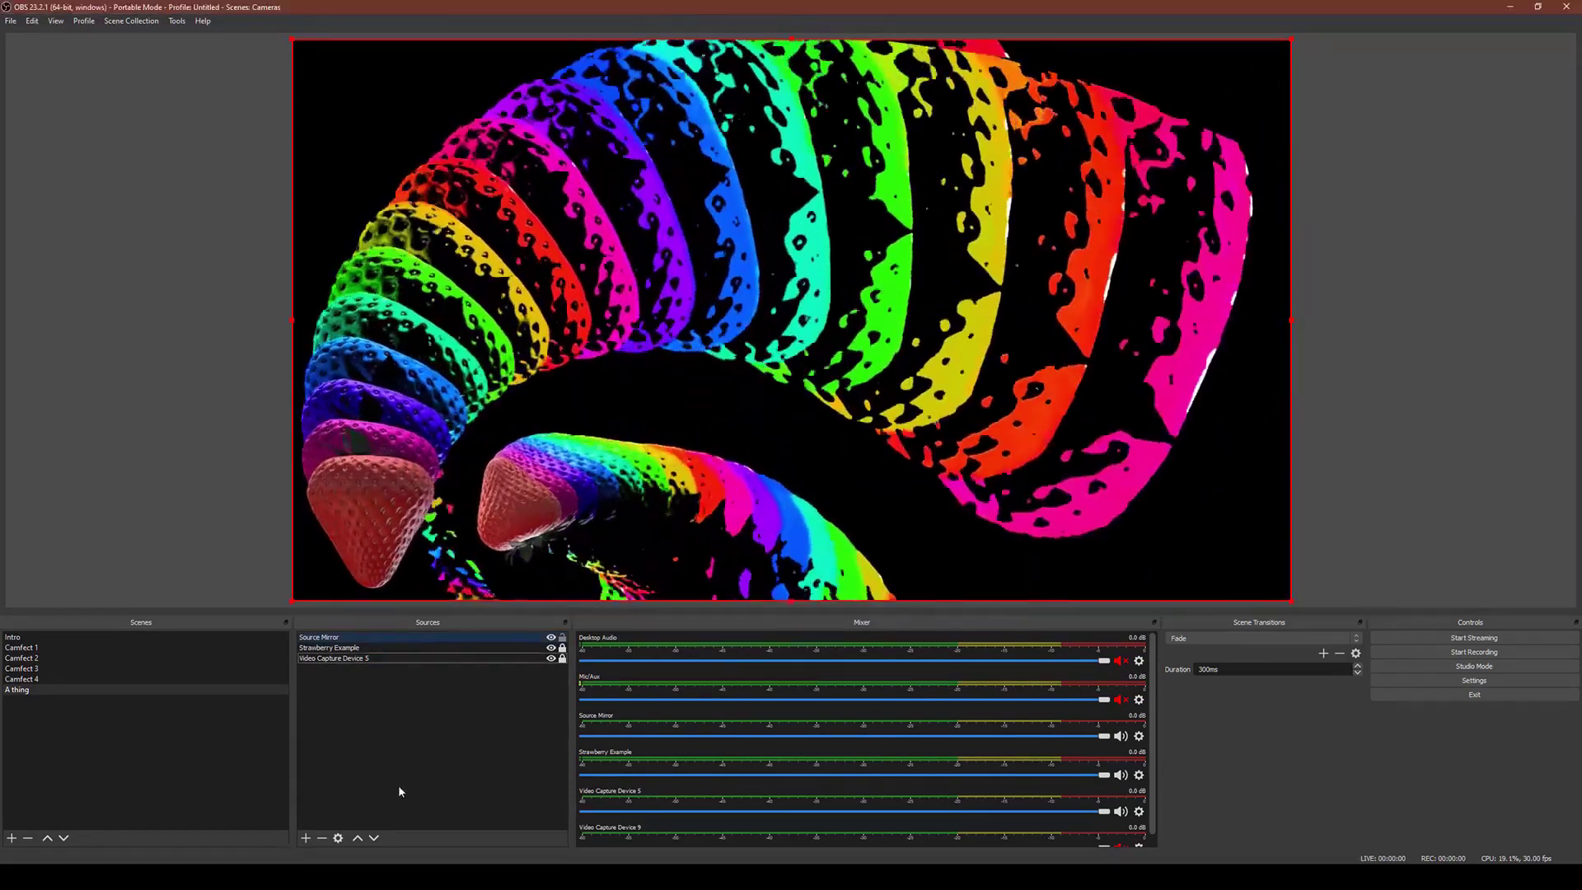
- Select the Source Mirror in 'A thing', shrink it from its corner, and place it at the left edge
{"action": "left_click", "coordinate": [398, 784]}
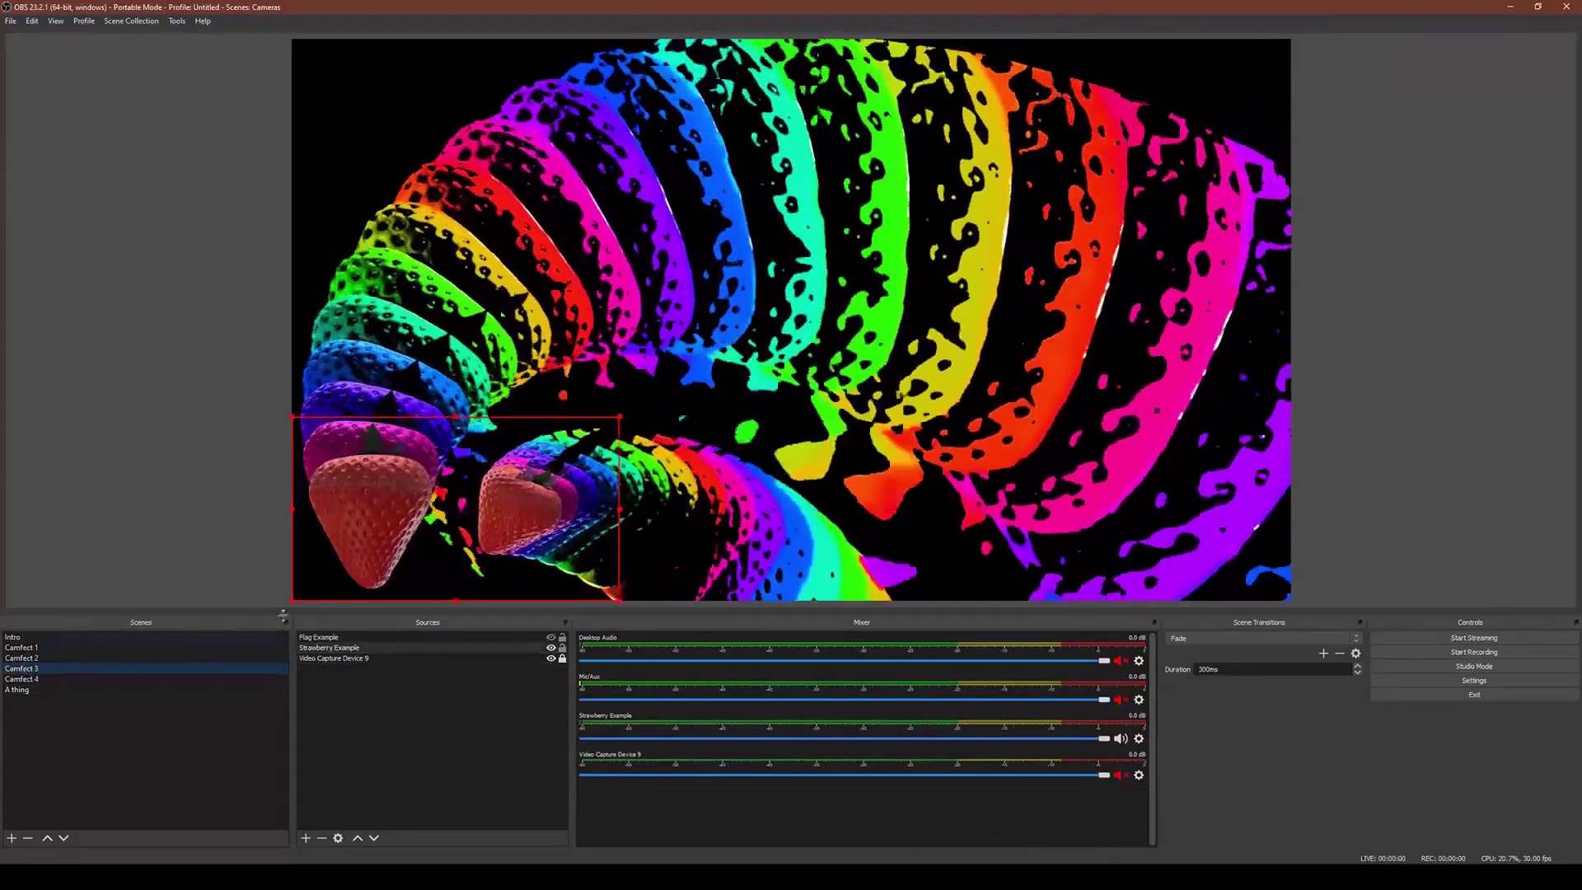
{"action": "left_click", "coordinate": [33, 689]}
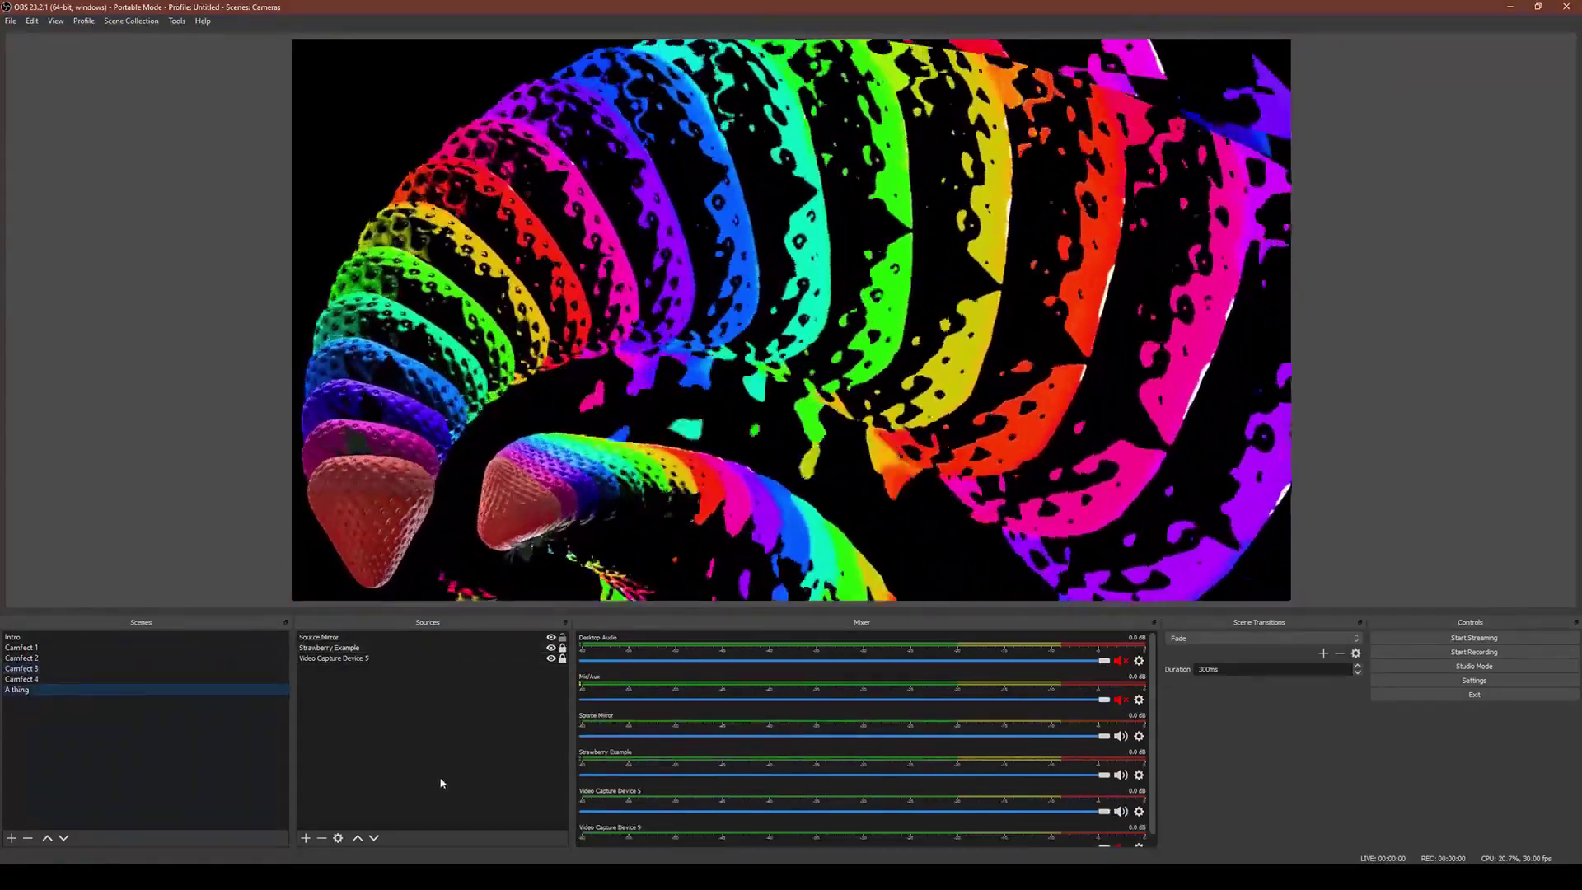
{"action": "left_click", "coordinate": [340, 638]}
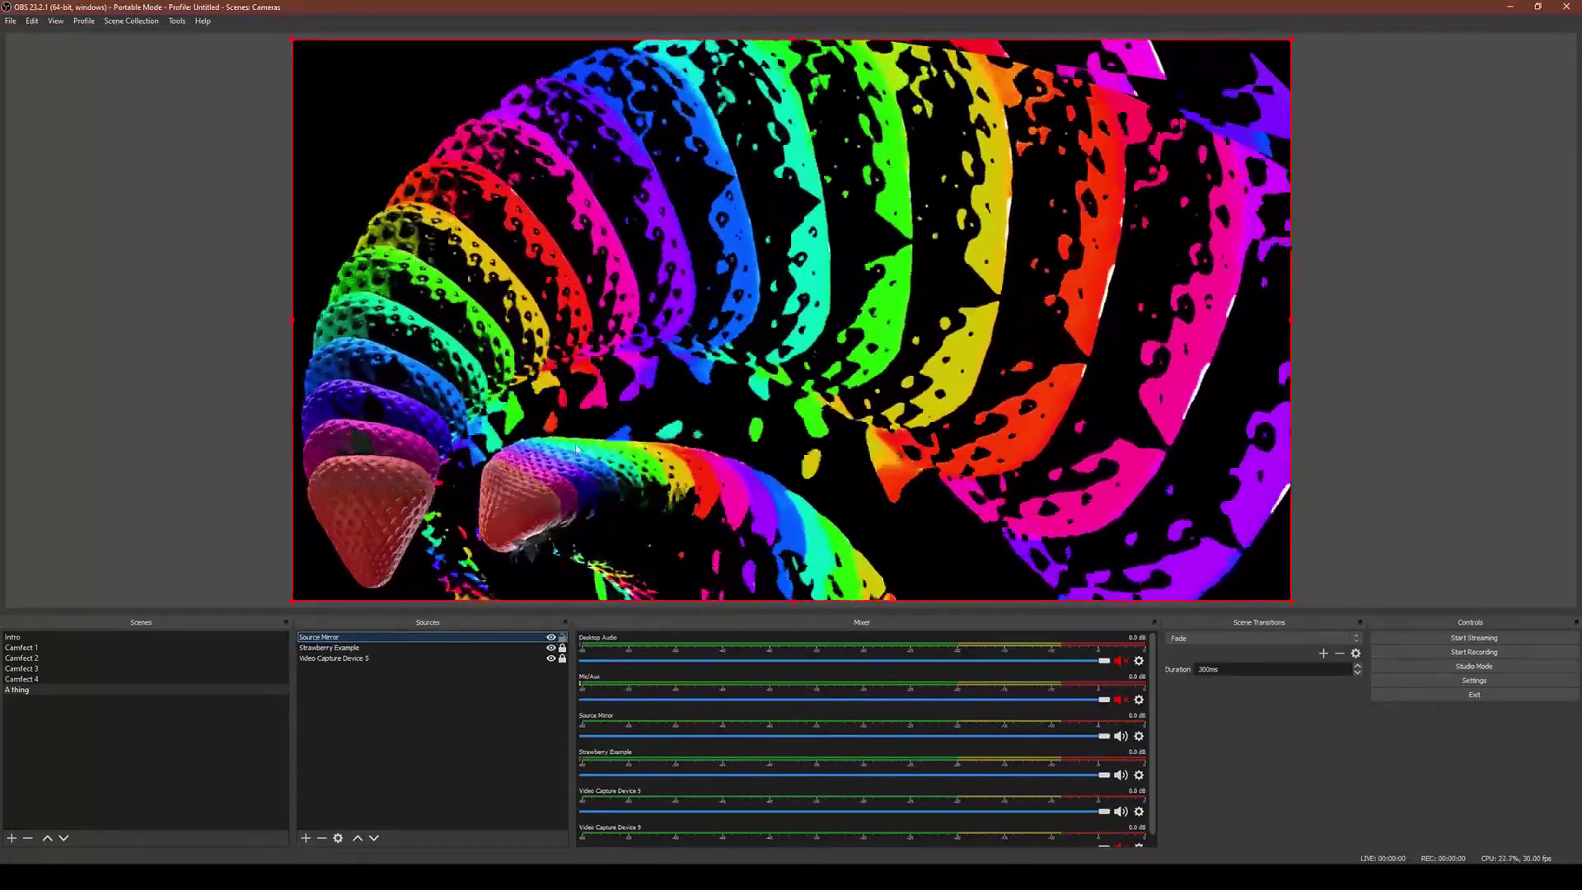
{"action": "left_click_drag", "start_coordinate": [740, 431], "coordinate": [749, 395]}
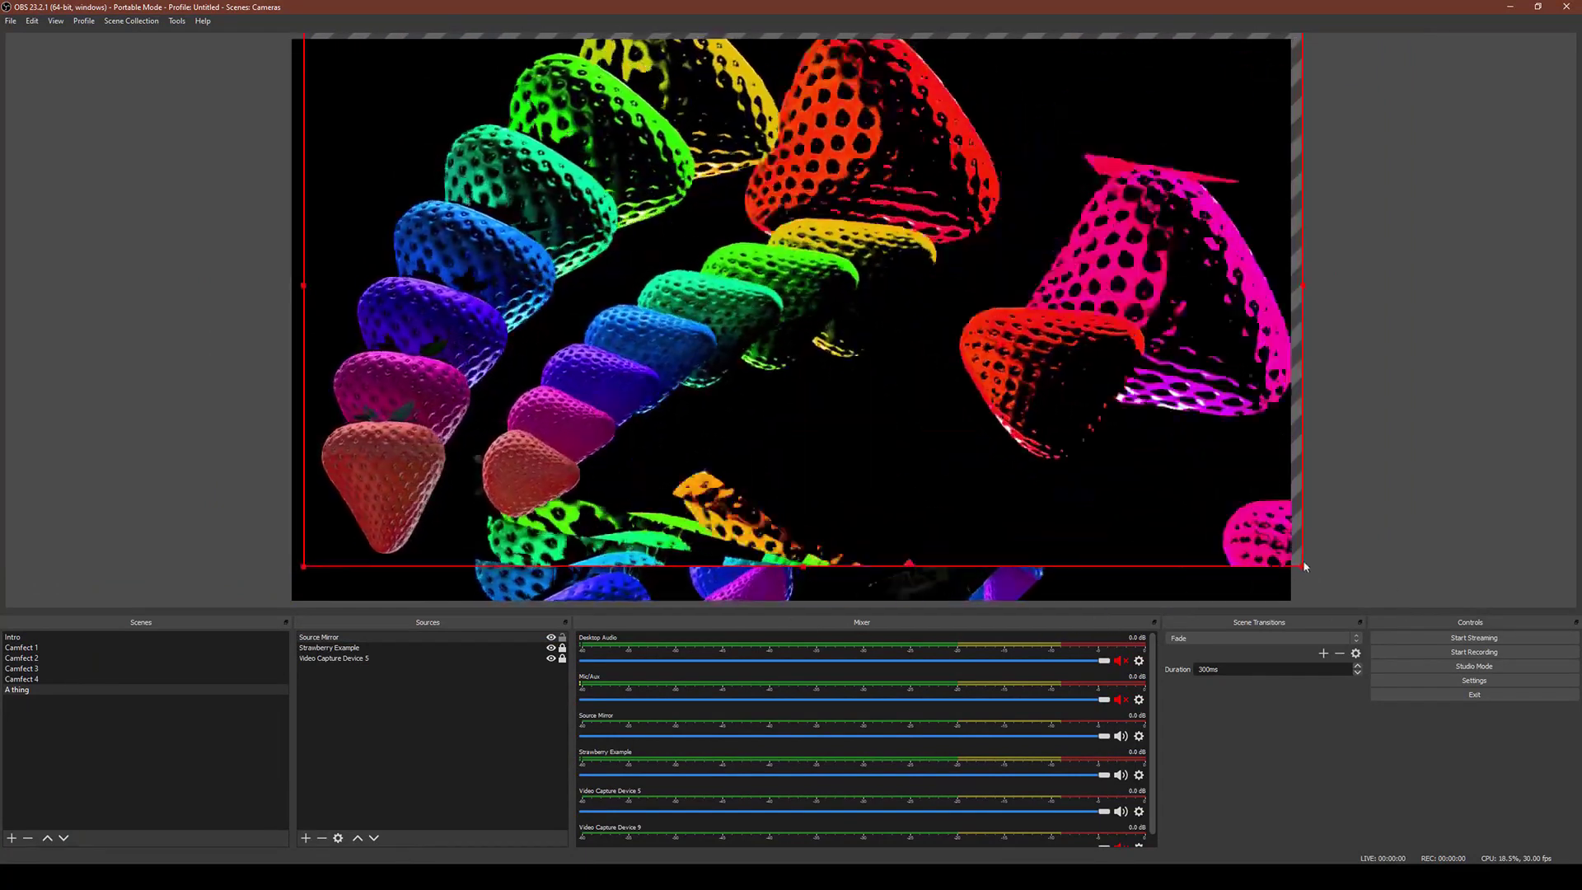
{"action": "left_click_drag", "start_coordinate": [1304, 566], "coordinate": [785, 311]}
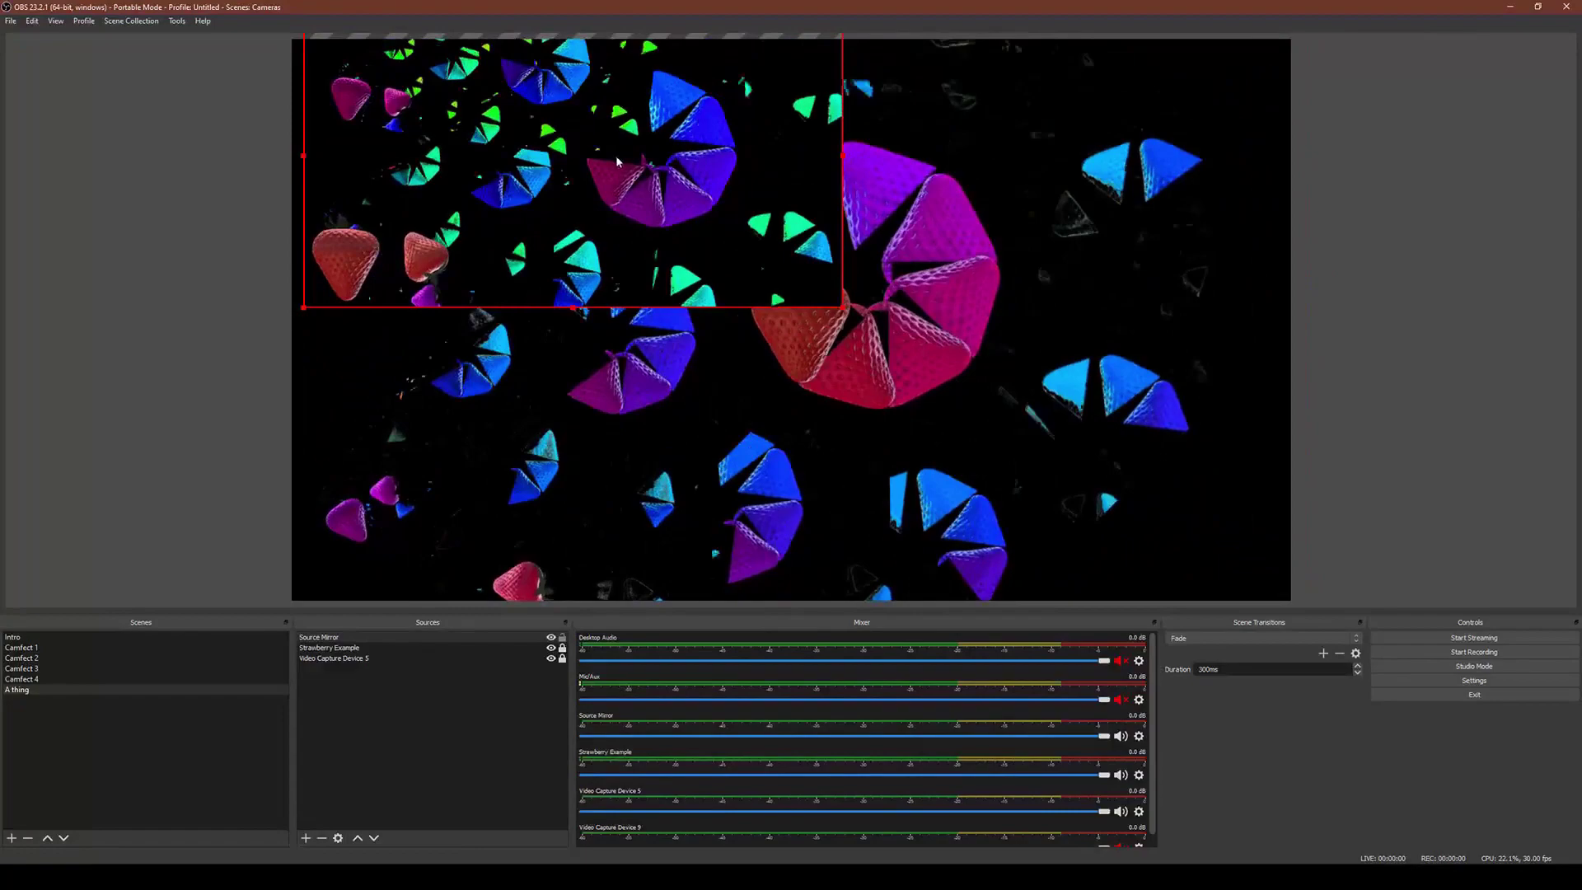
{"action": "left_click_drag", "start_coordinate": [615, 155], "coordinate": [429, 409]}
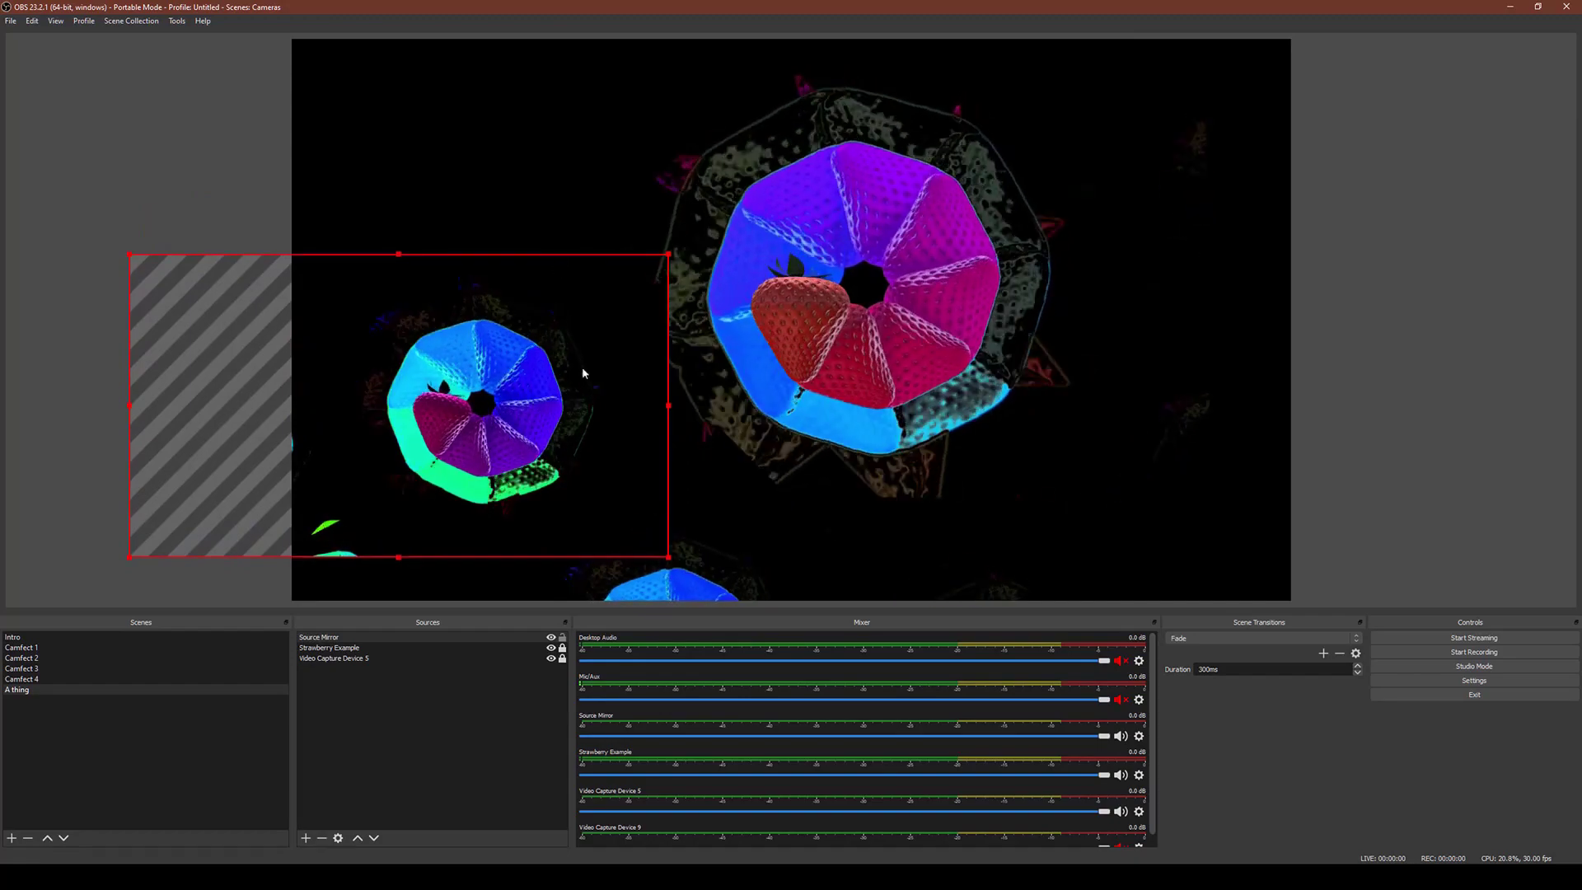
{"action": "left_click_drag", "start_coordinate": [581, 373], "coordinate": [622, 404]}
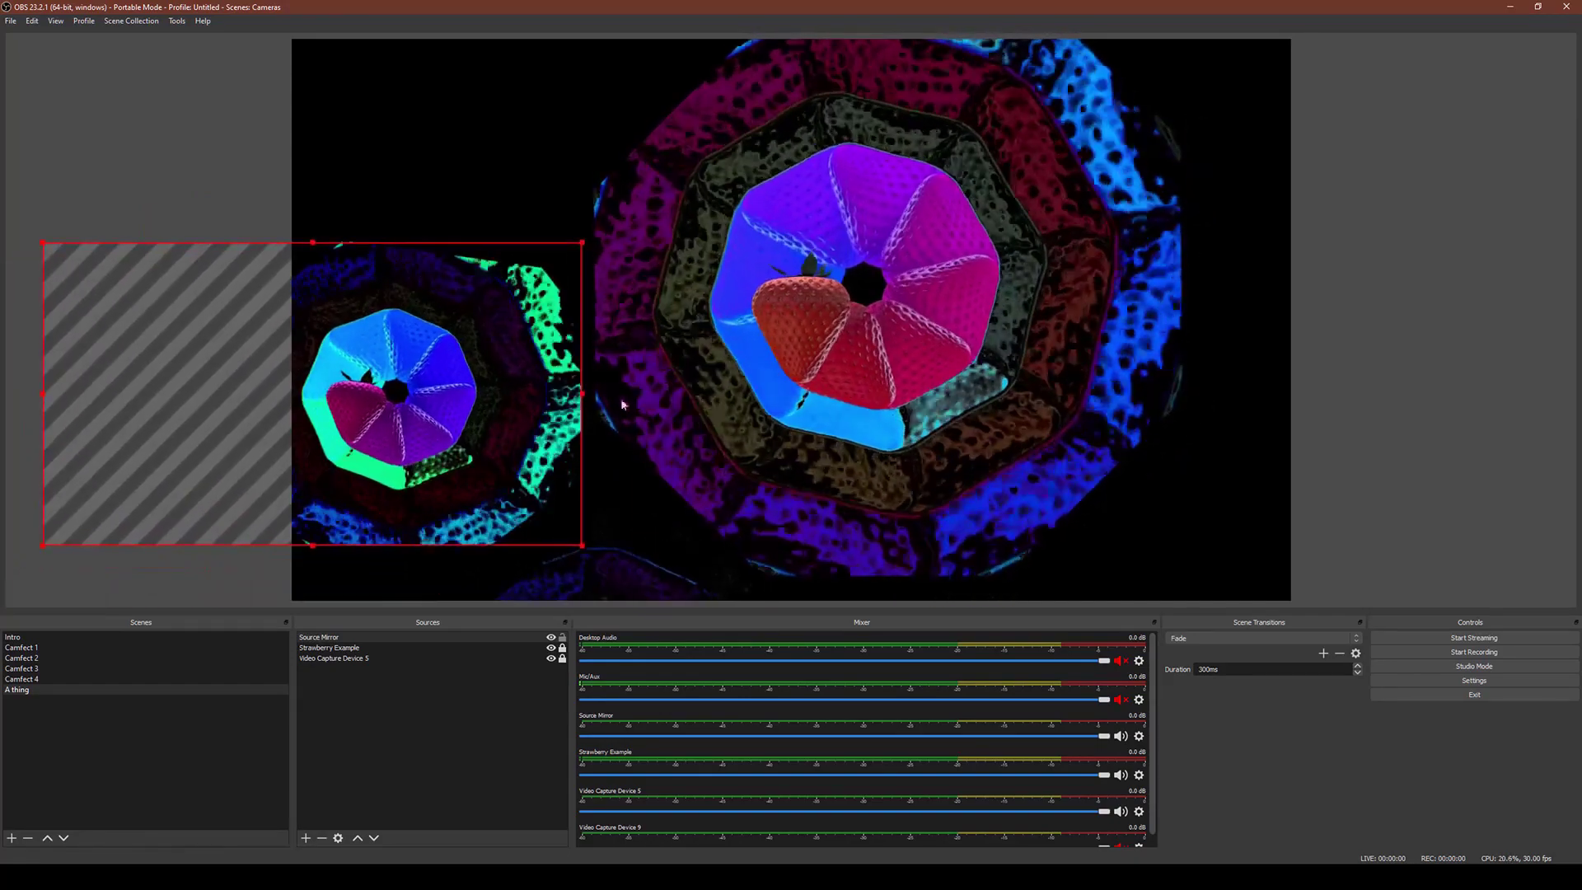
- Rotate the Source Mirror 90 degrees clockwise and drag it to the canvas's upper-left
{"action": "right_click", "coordinate": [368, 393]}
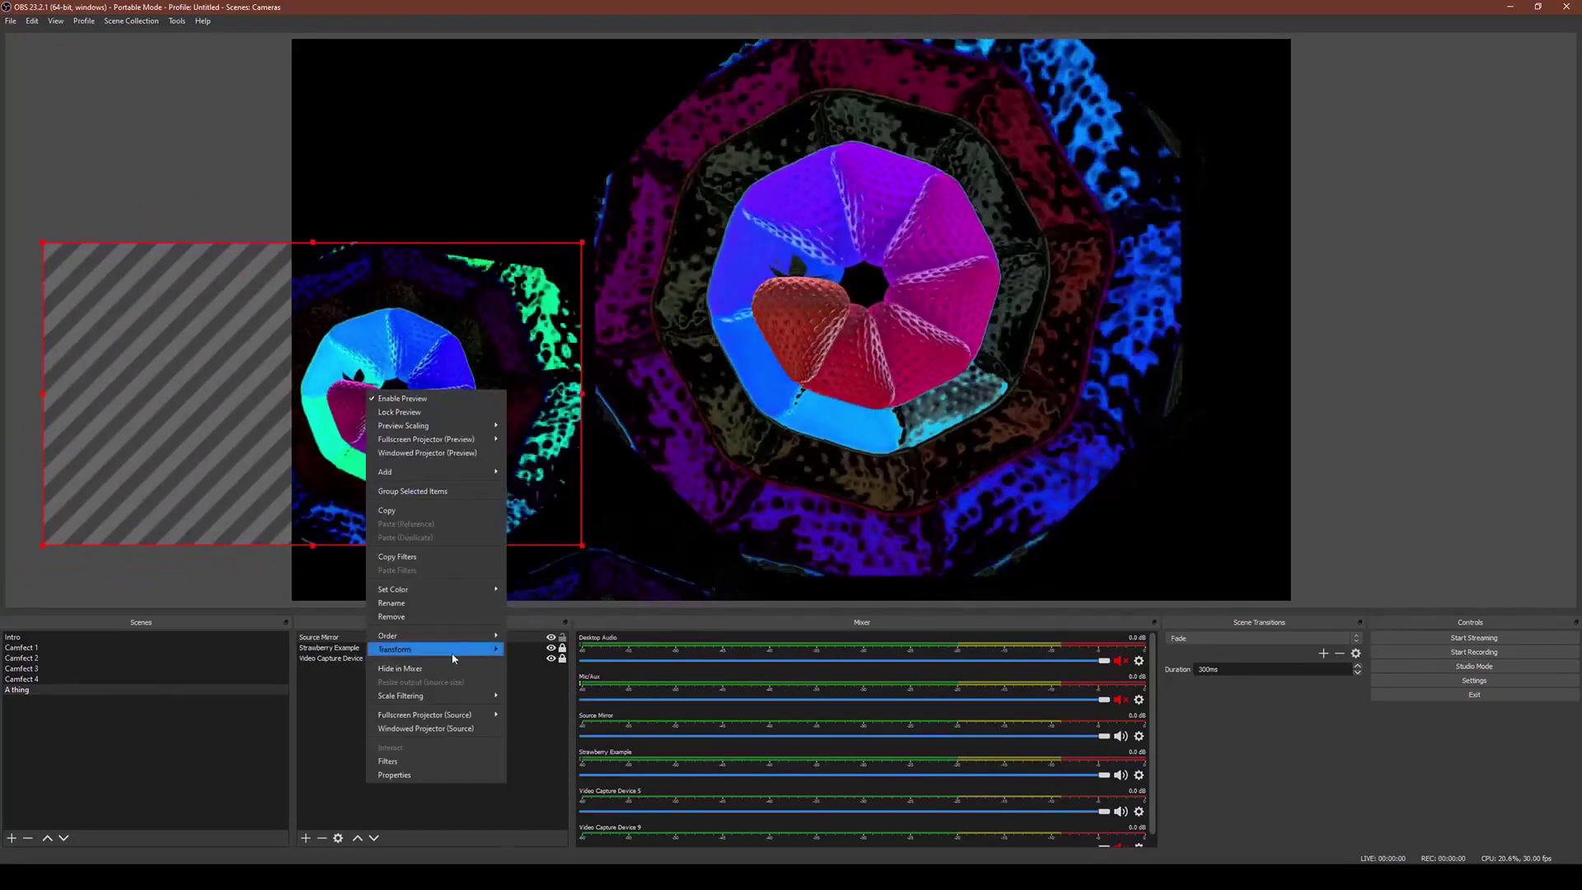
{"action": "mouse_move", "coordinate": [458, 651]}
{"action": "left_click", "coordinate": [590, 713]}
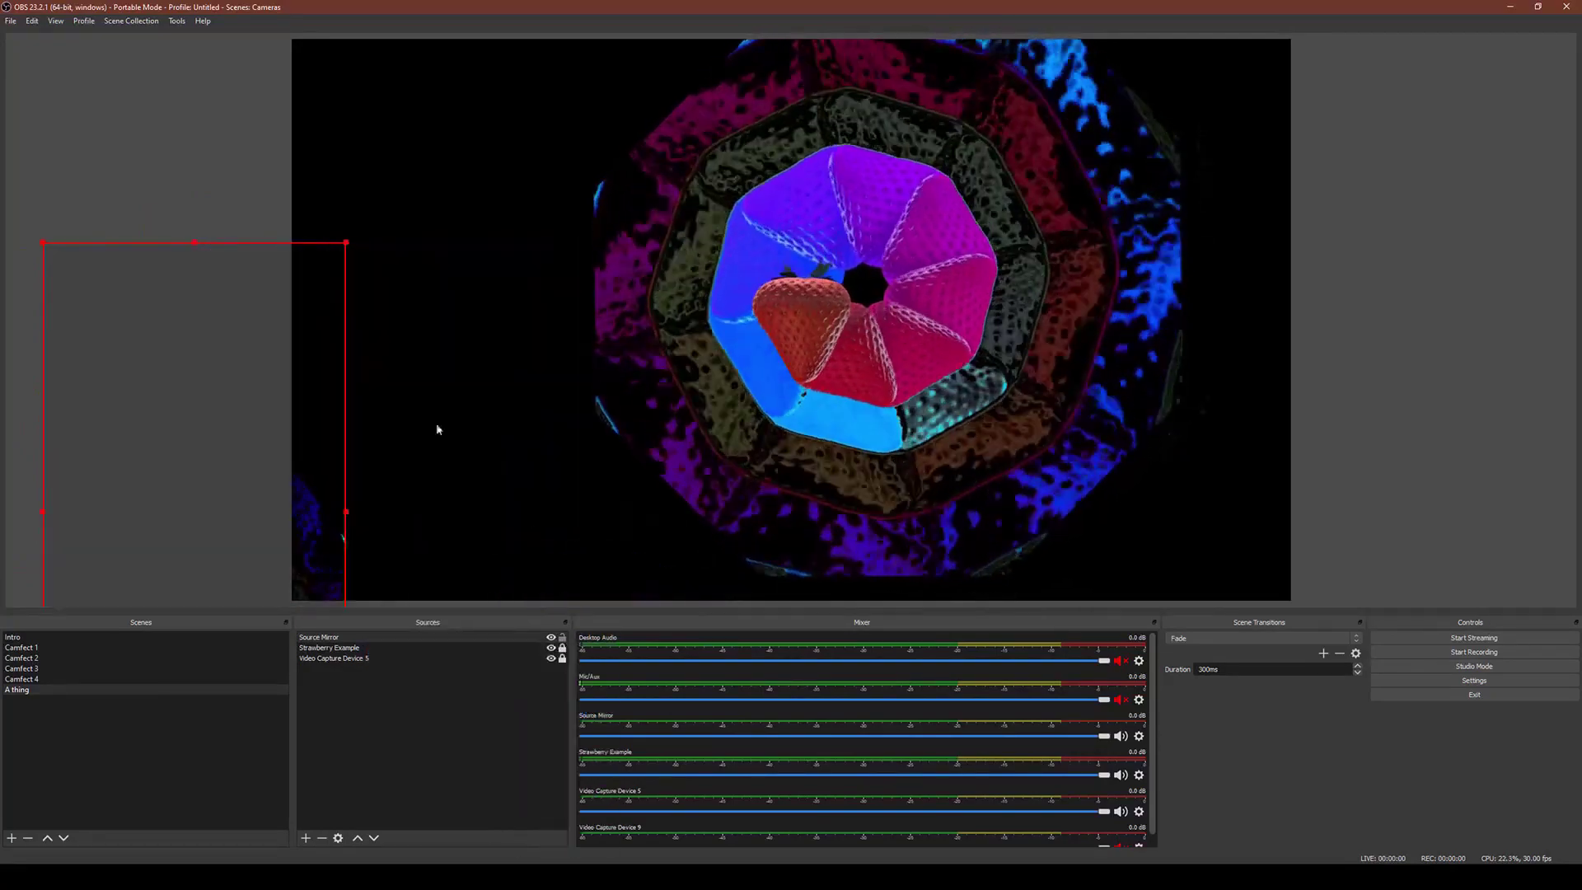
{"action": "left_click_drag", "start_coordinate": [335, 416], "coordinate": [497, 249]}
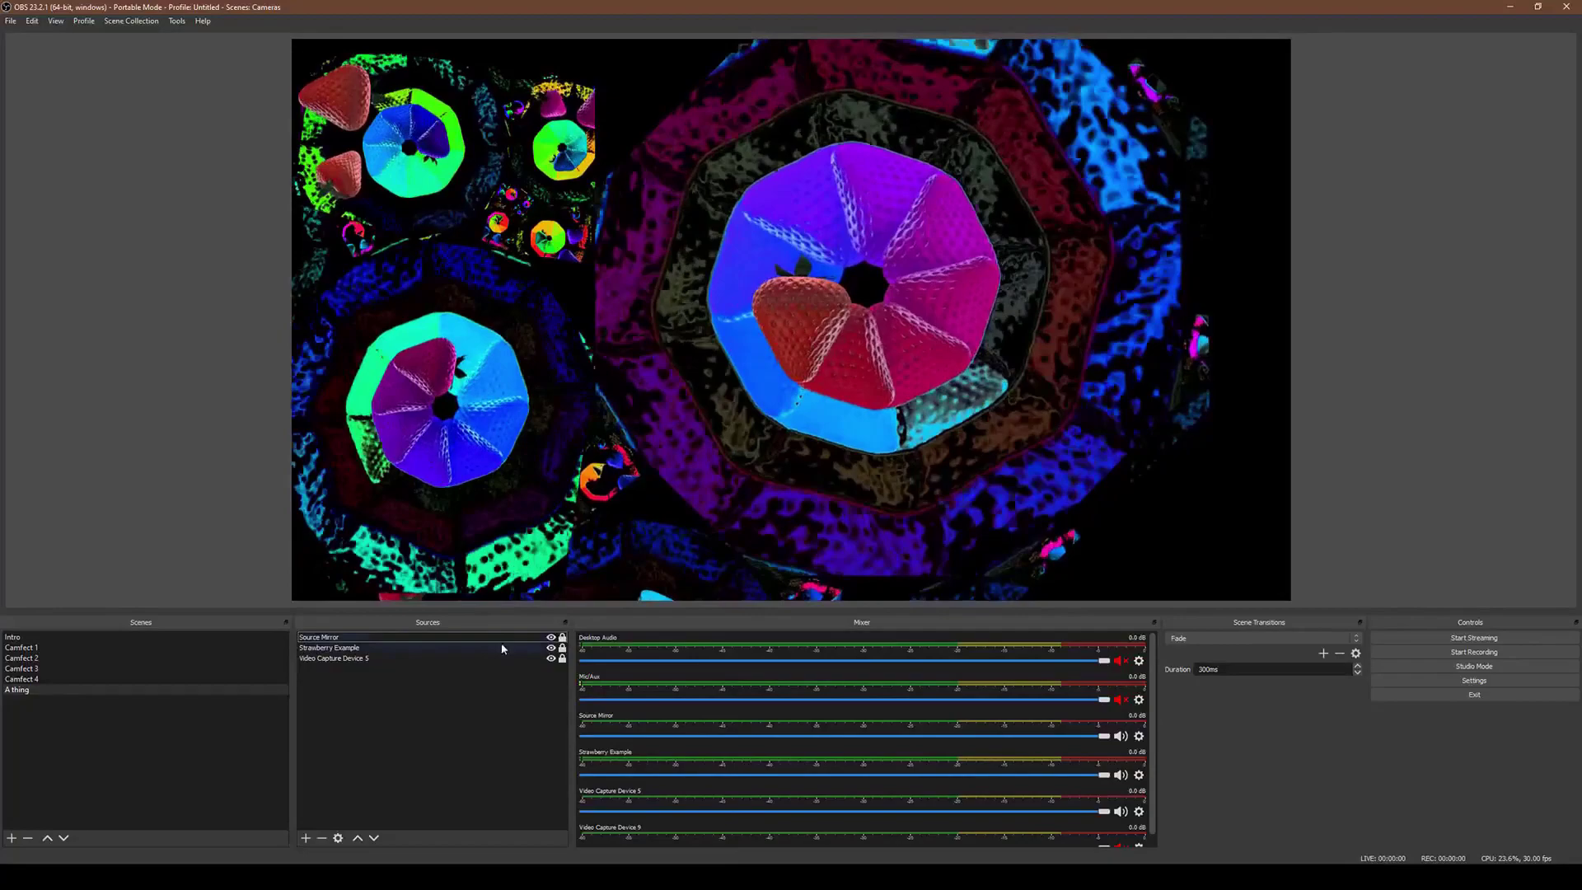
- Drag Strawberry Example just right of canvas centre to twist the tunnel into star clusters
{"action": "left_click", "coordinate": [825, 323]}
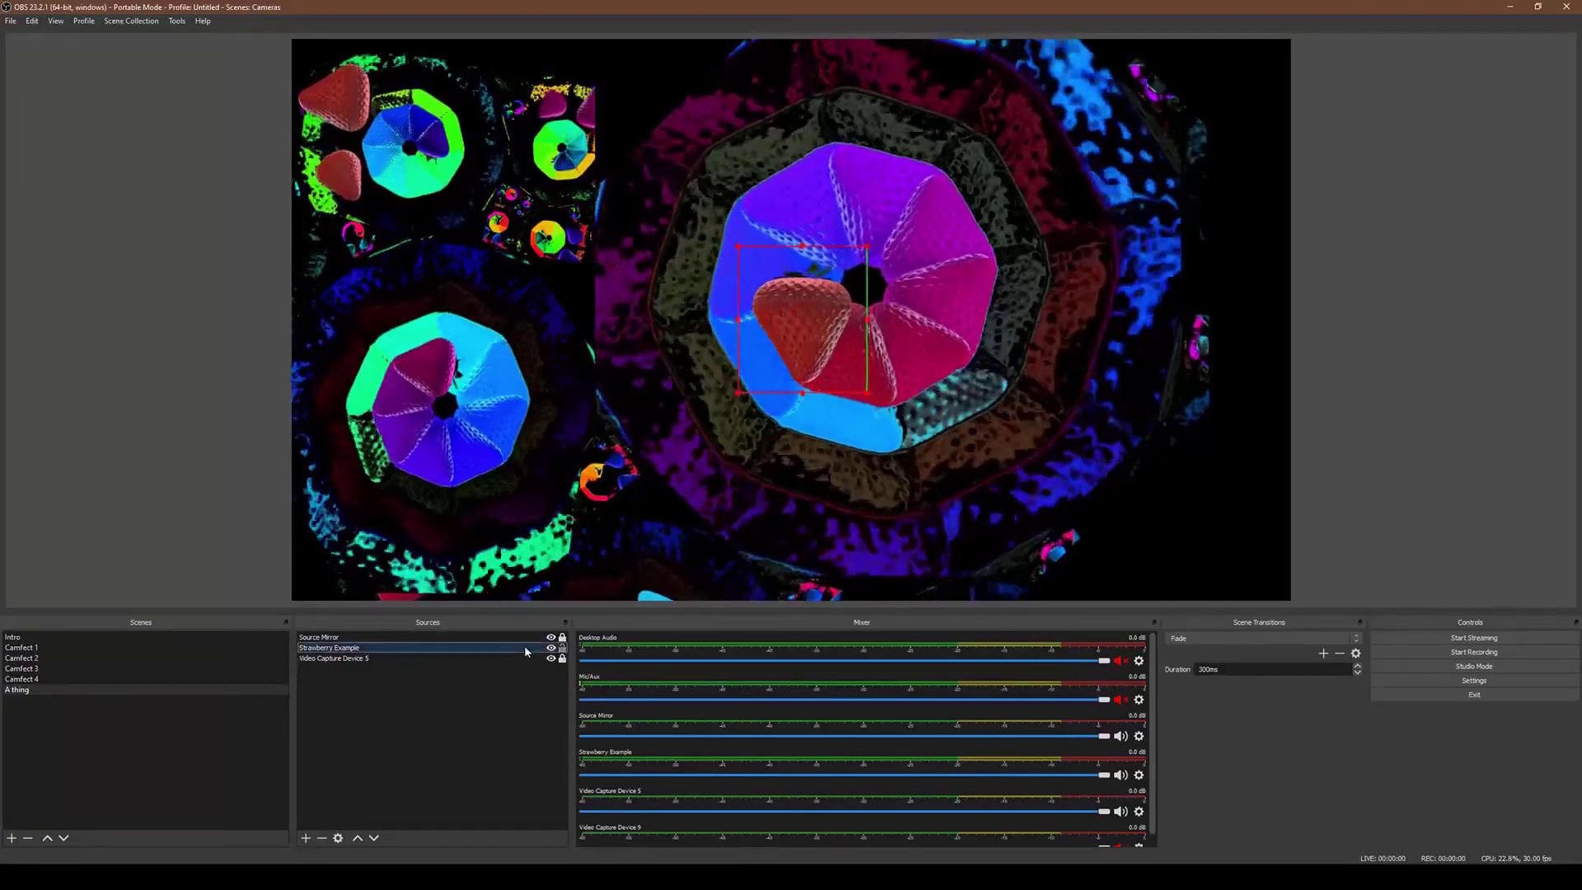
{"action": "left_click_drag", "start_coordinate": [825, 323], "coordinate": [905, 354]}
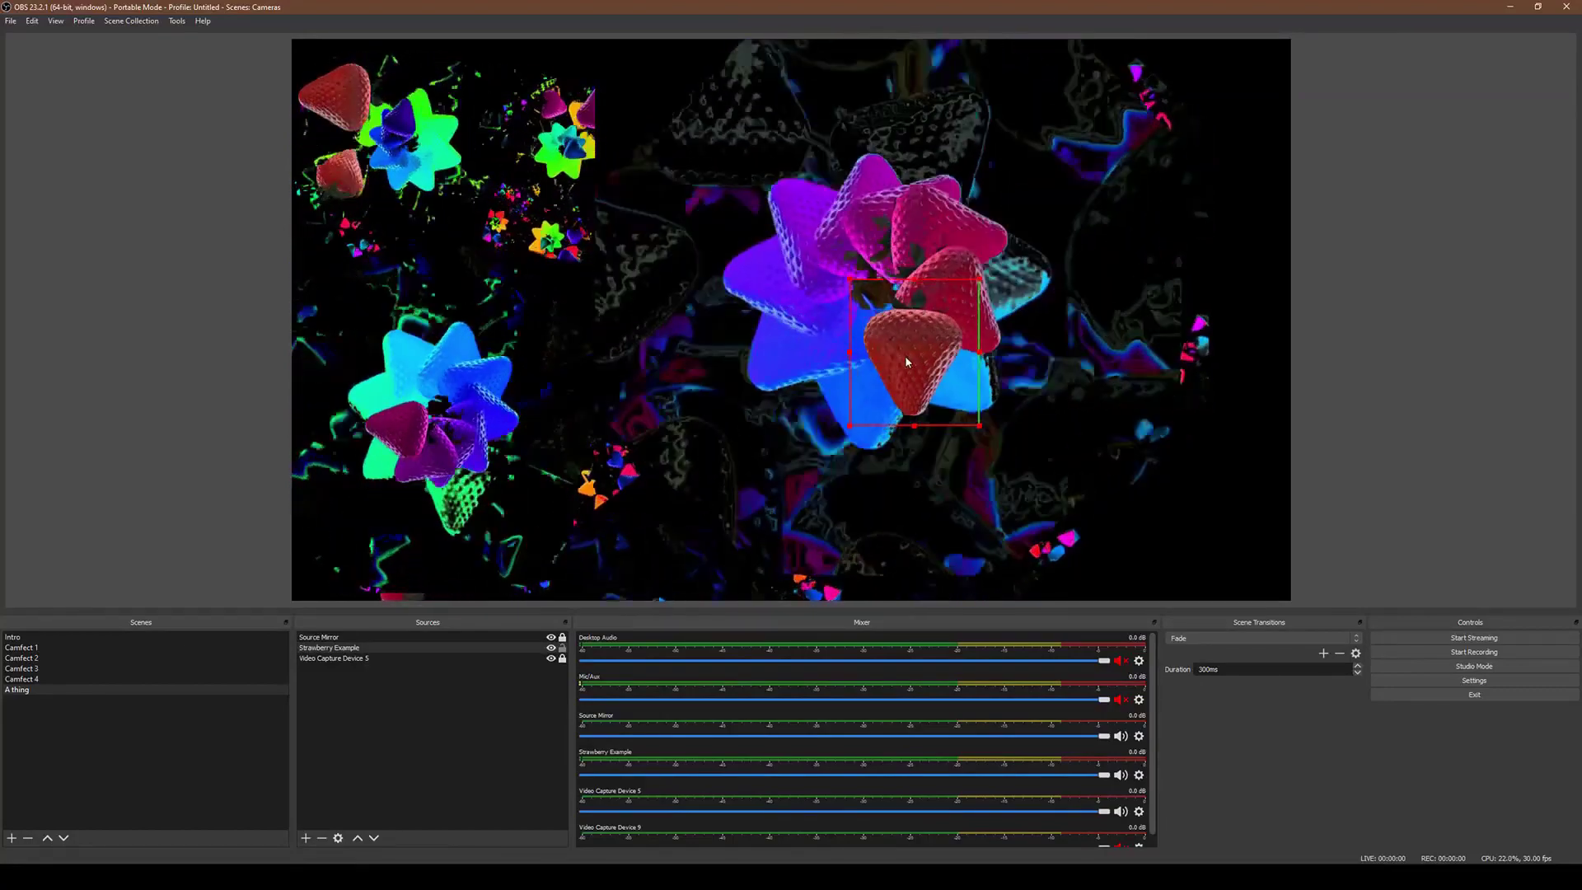